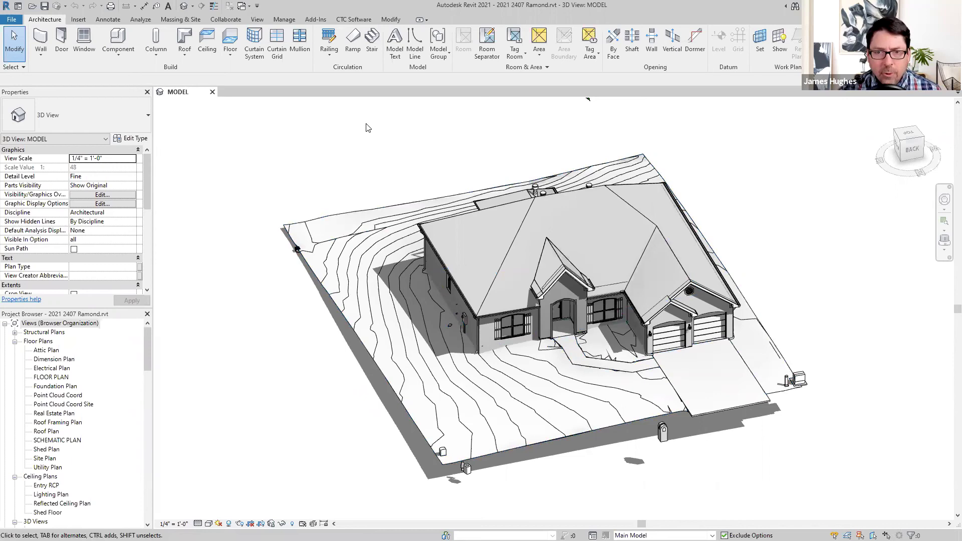
# - Open the SuperDoor family download page from SuperDoor Configurator Admin and download the content for Revit 2021
pyautogui.click(353, 20)
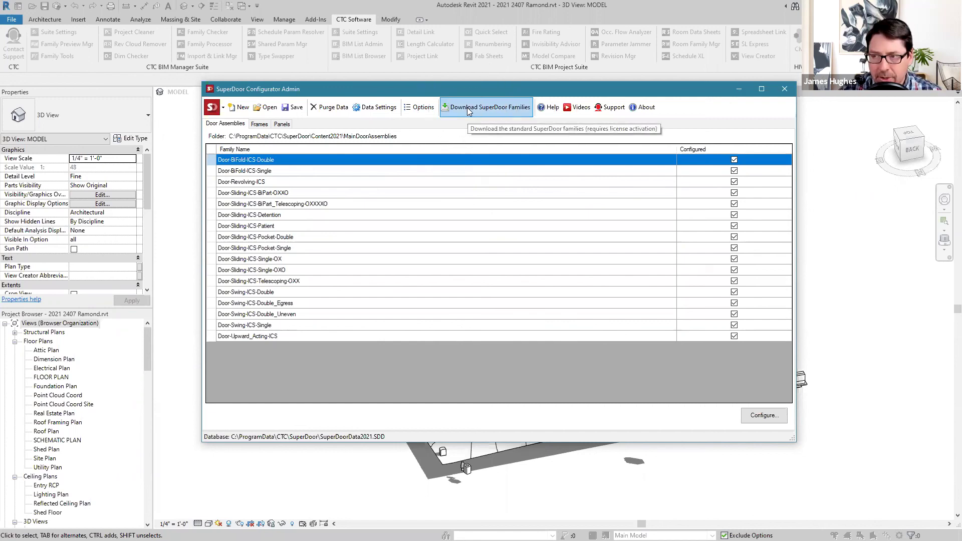
pyautogui.click(189, 93)
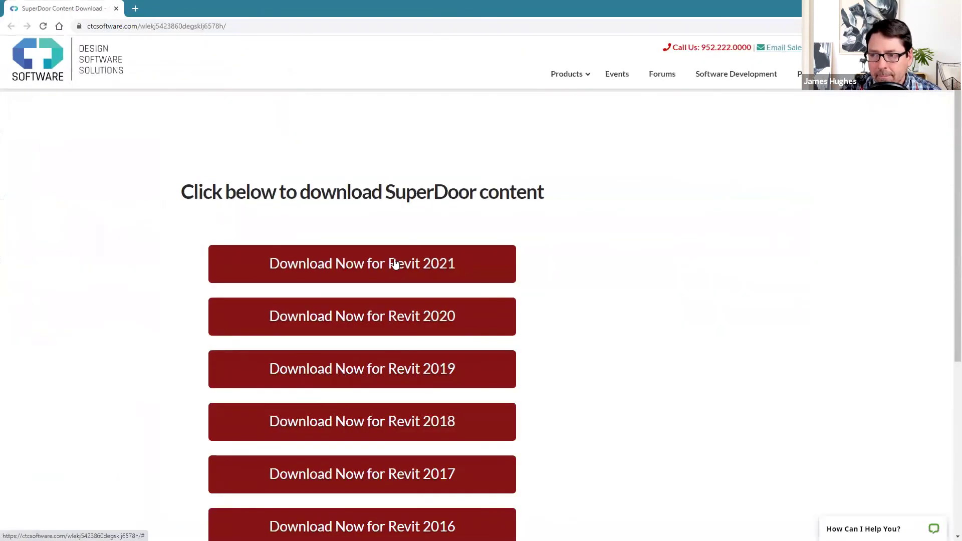
pyautogui.click(389, 270)
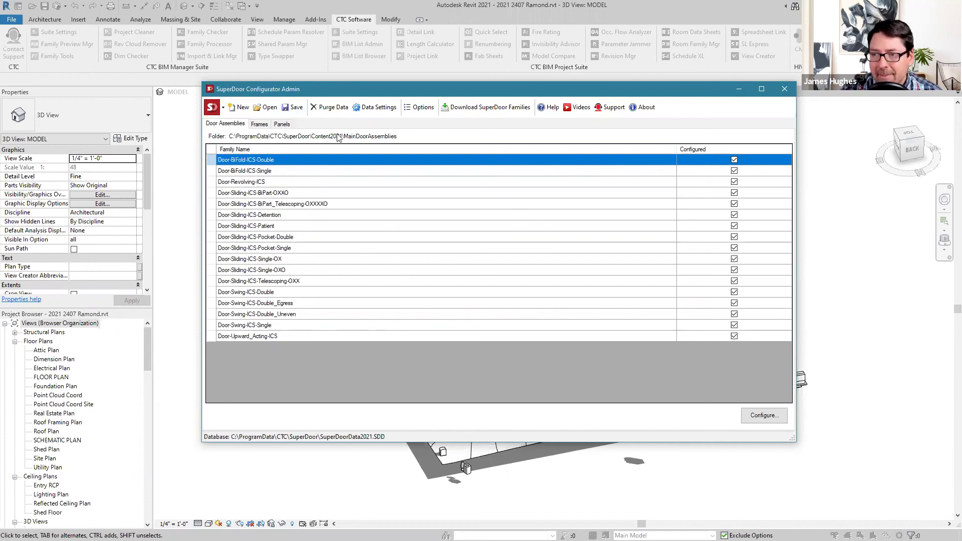
# - Open the configuration of the Door-Frame-ICS-AL-01Hinge frame family
pyautogui.click(260, 126)
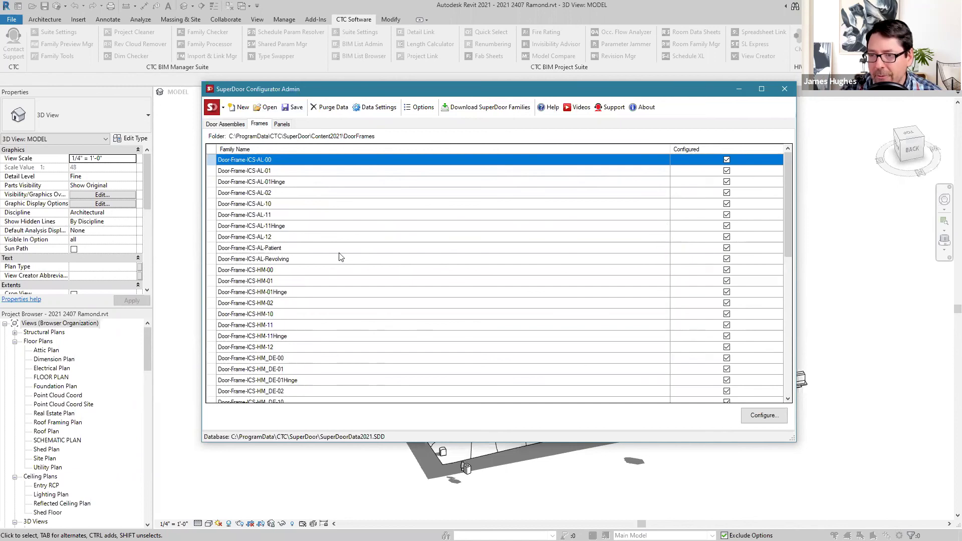
pyautogui.click(254, 192)
pyautogui.click(252, 182)
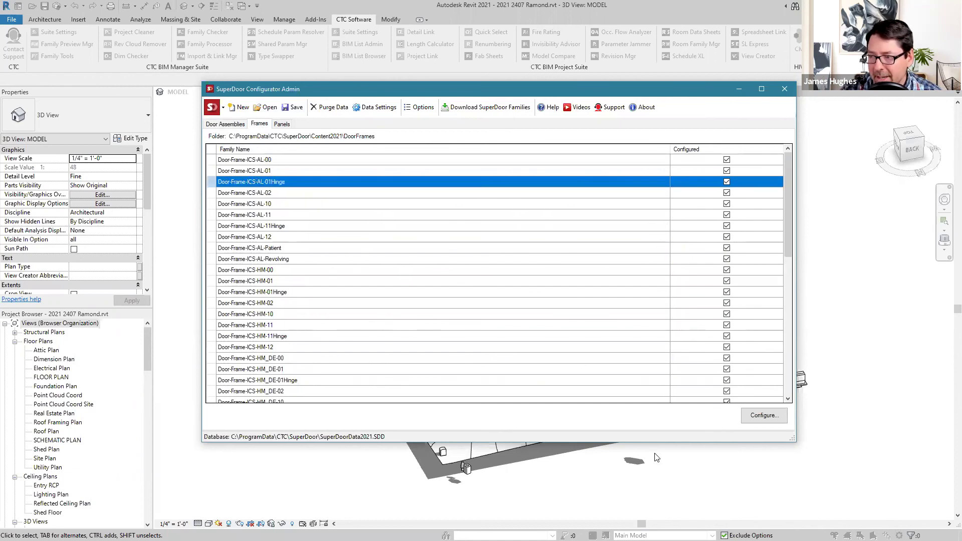
pyautogui.click(763, 417)
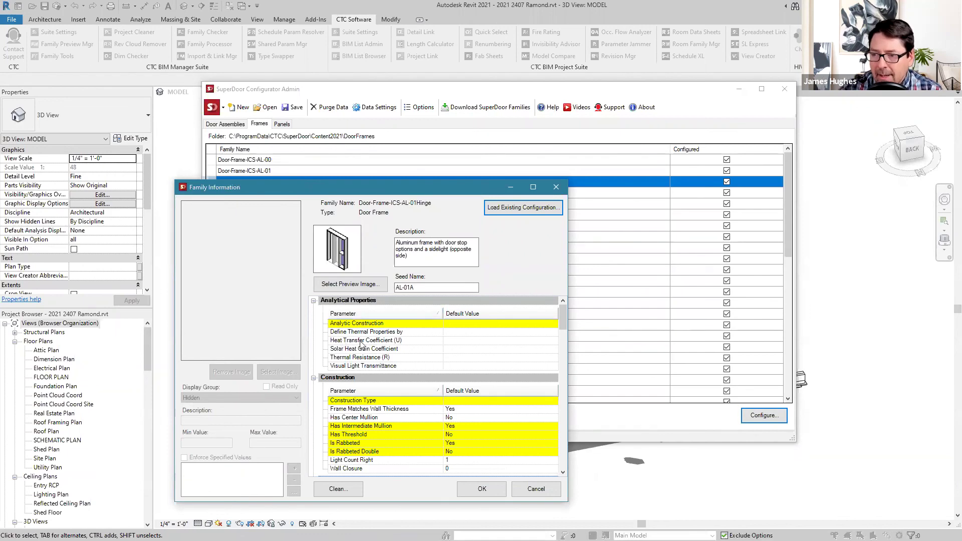
# - Examine the frame's construction parameters, including Has Intermediate Mullion, Has Threshold, Is Rabbeted and Is Rabbeted Double, with their preview images
pyautogui.click(359, 325)
pyautogui.click(374, 429)
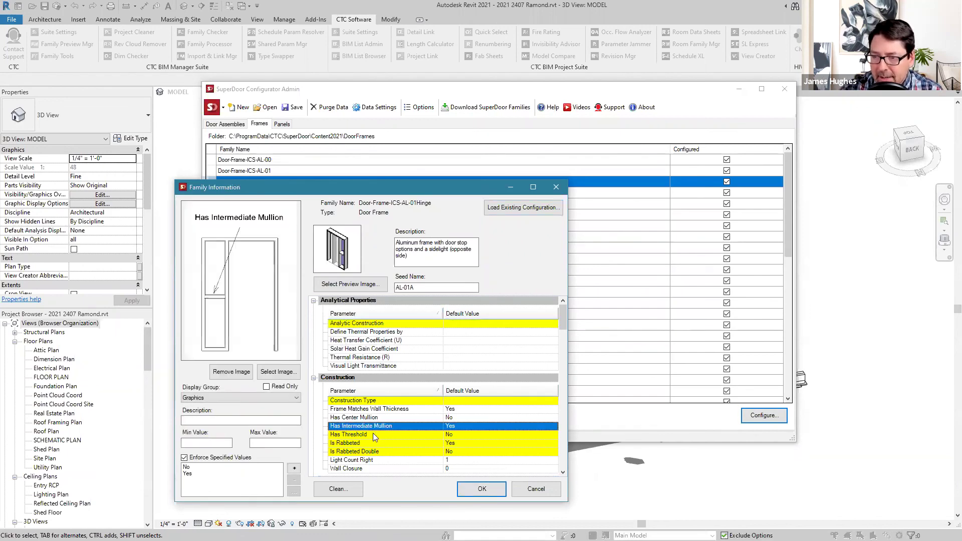
pyautogui.click(384, 436)
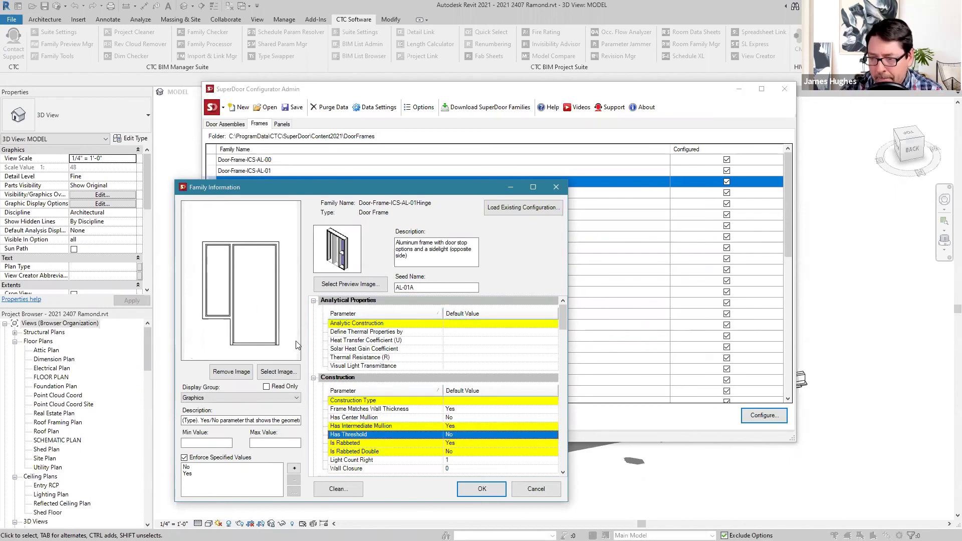
pyautogui.click(356, 443)
pyautogui.click(356, 451)
# - Examine the frame's geometry parameters Frame Width, Frame Inset and Frame Depth with their preview images and default values
pyautogui.scroll(-4, 356, 451)
pyautogui.click(356, 451)
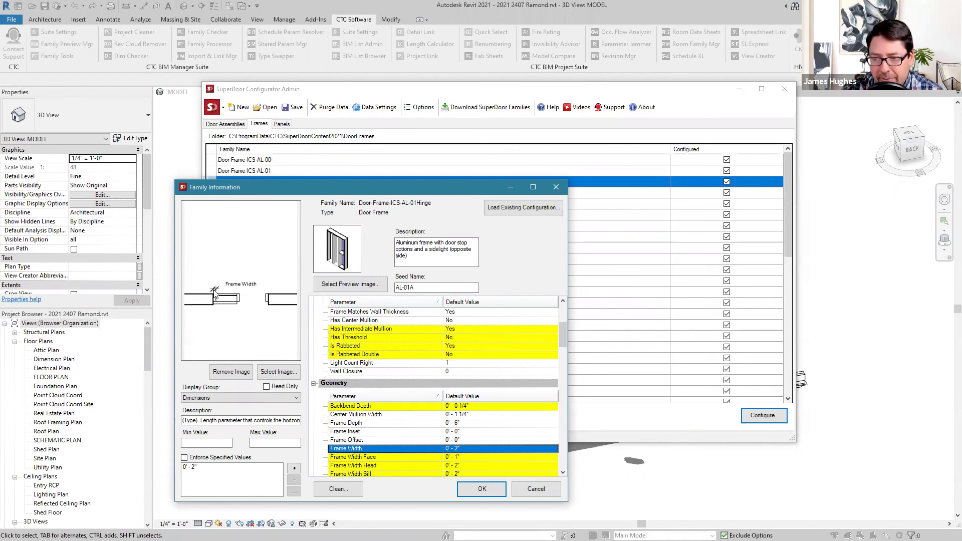
pyautogui.scroll(-1, 386, 420)
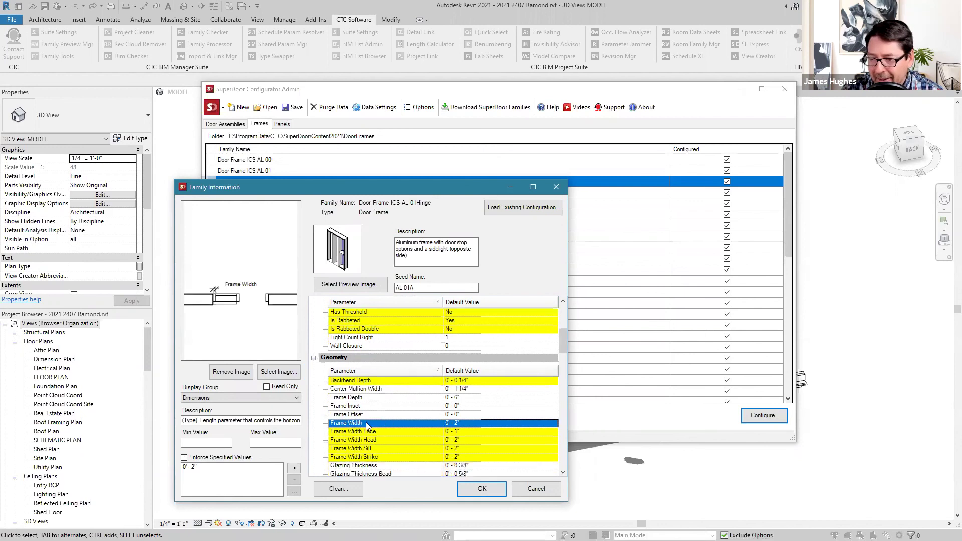
pyautogui.click(350, 406)
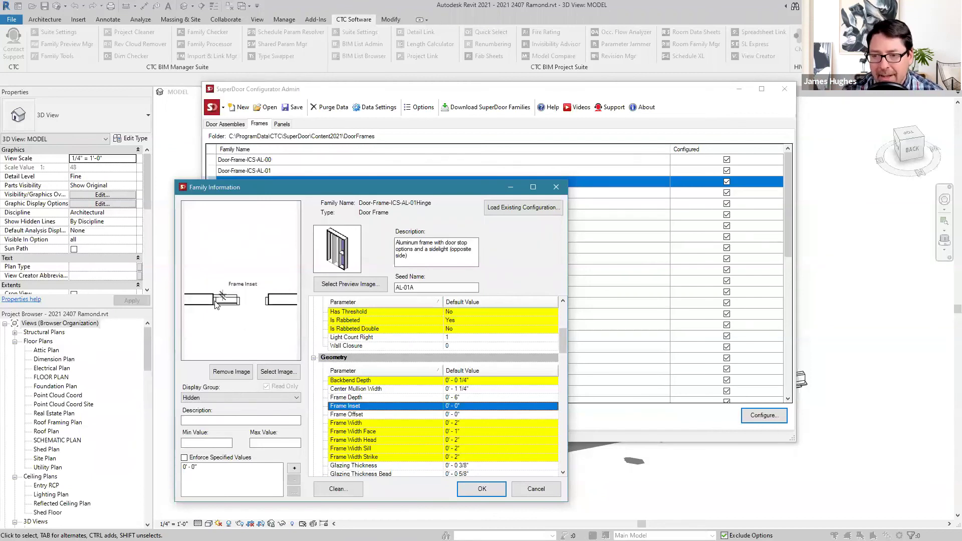
pyautogui.click(466, 422)
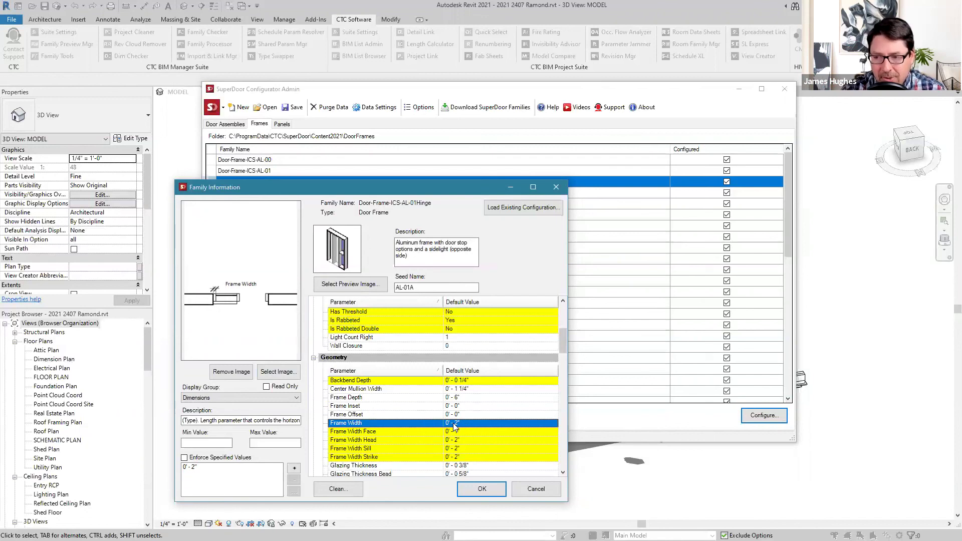
pyautogui.click(454, 399)
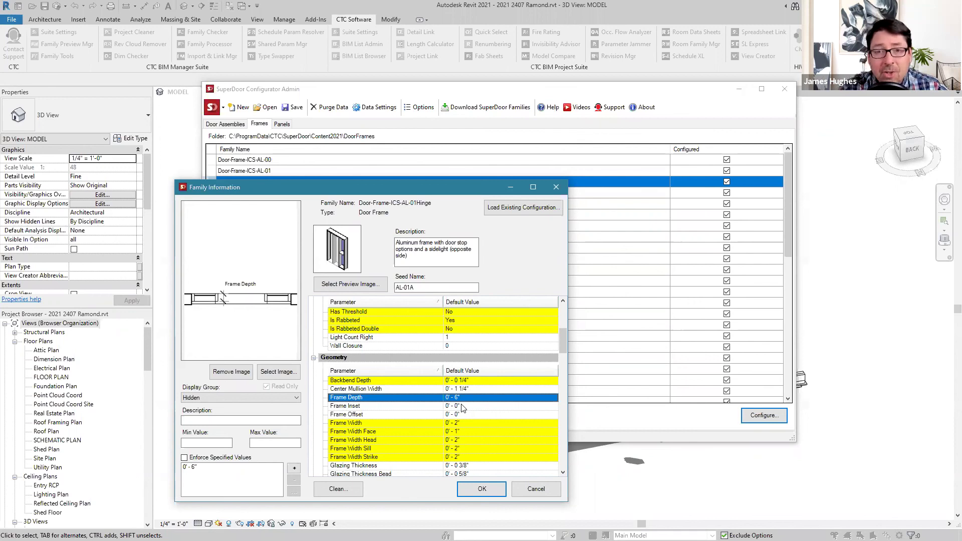
pyautogui.scroll(-4, 462, 407)
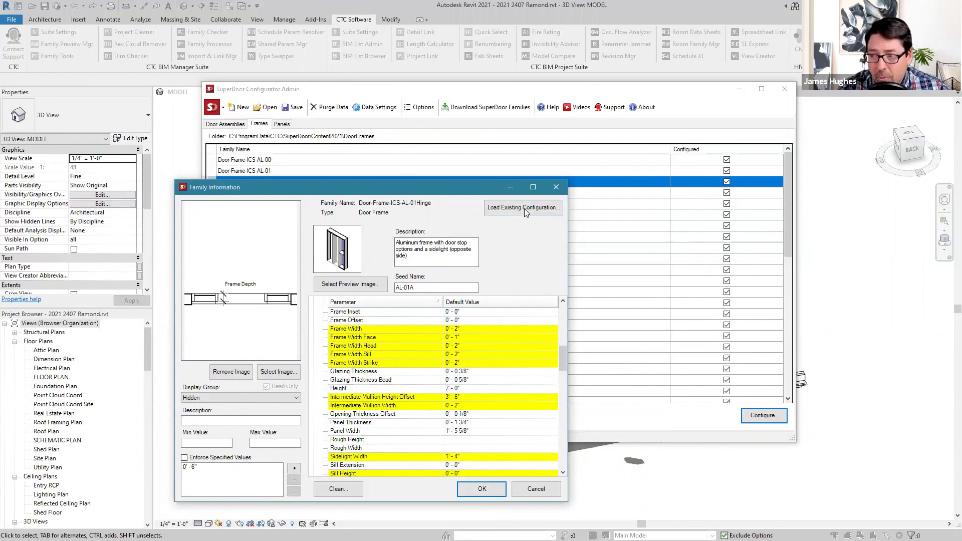
# - Close the frame's family information and discard all changes made to it
pyautogui.moveTo(459, 184); pyautogui.dragTo(443, 166)
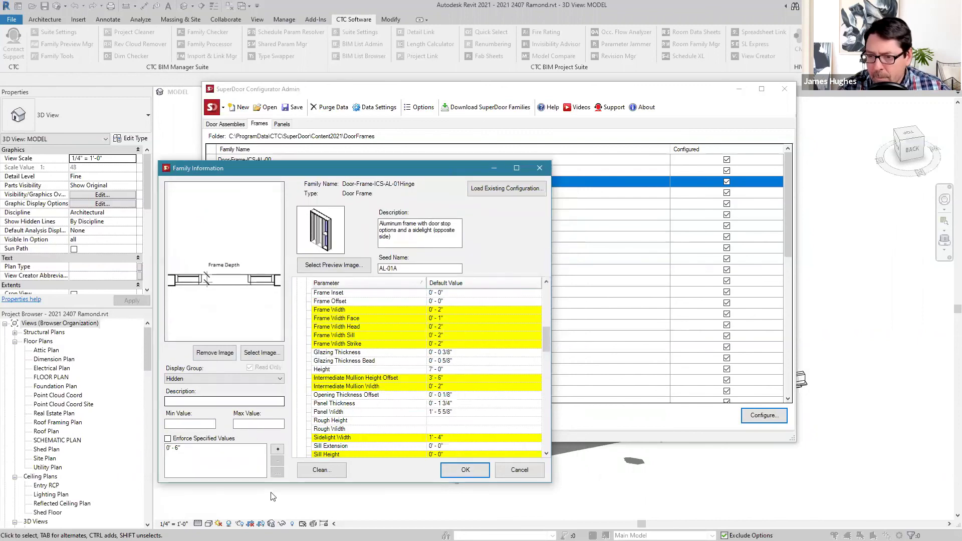
pyautogui.click(534, 166)
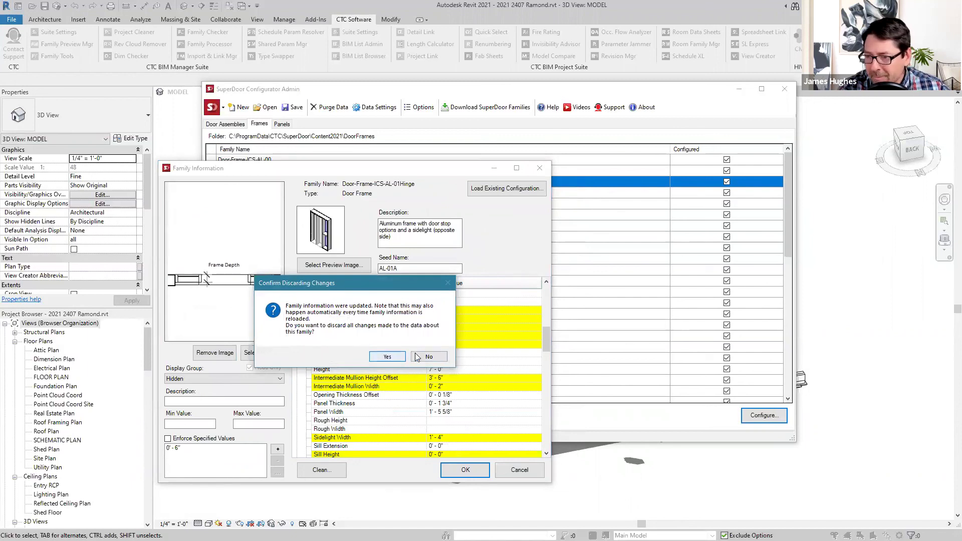
pyautogui.click(392, 360)
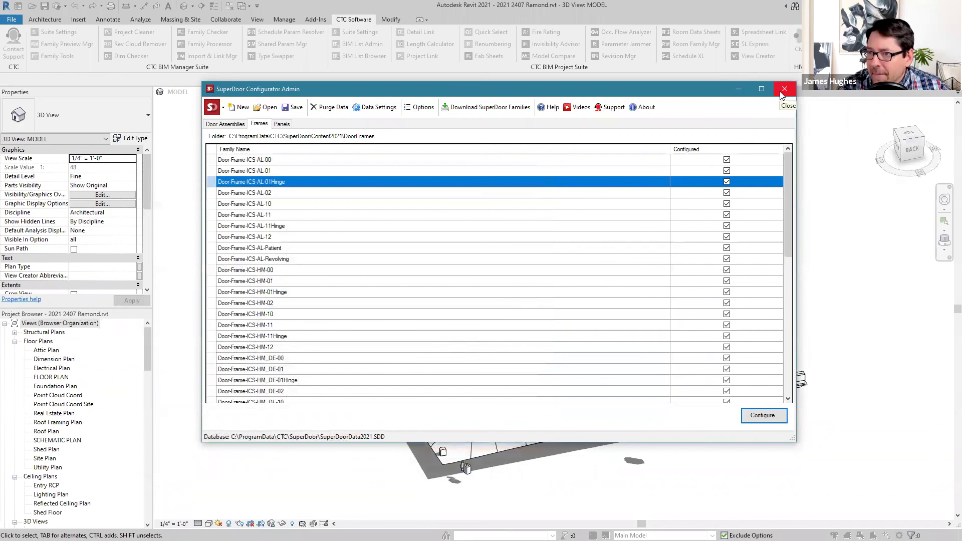
# - View the configurator admin's options, cancel without changing them, and close the admin window
pyautogui.click(420, 112)
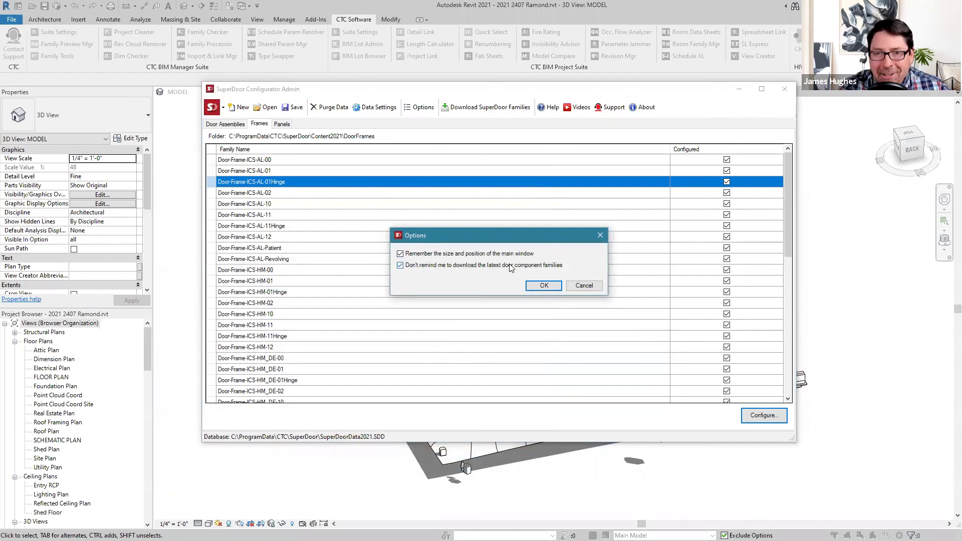
pyautogui.click(572, 289)
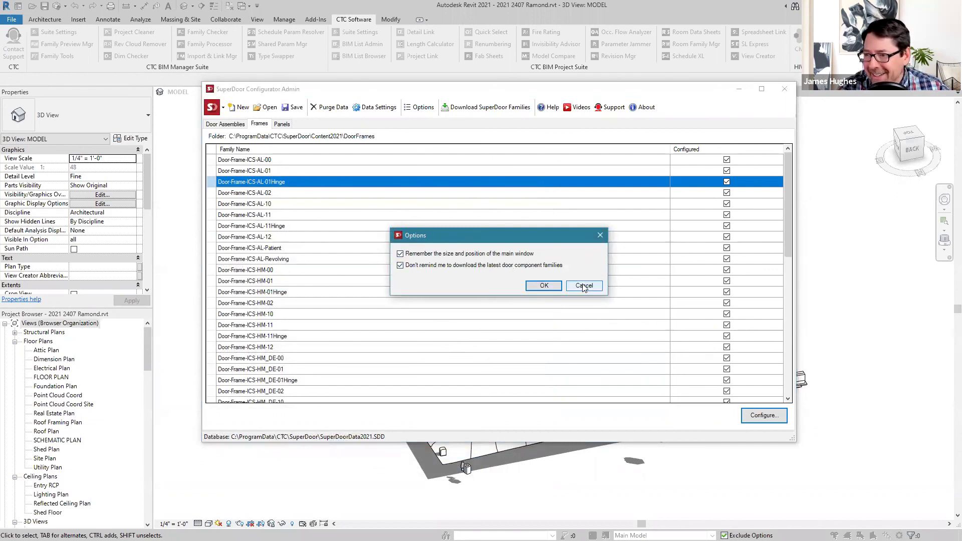
pyautogui.click(784, 89)
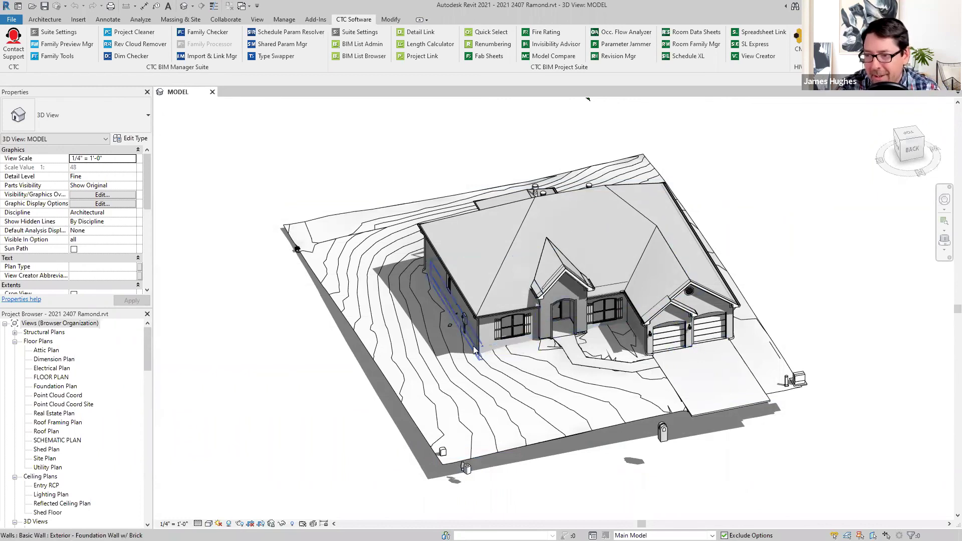
# - Open the SuperDoor Configurator over the house model and maximize its window
pyautogui.keyDown('shift'); pyautogui.moveTo(474, 349); pyautogui.dragTo(448, 309, button='middle'); pyautogui.keyUp('shift')
pyautogui.scroll(4, 448, 309)
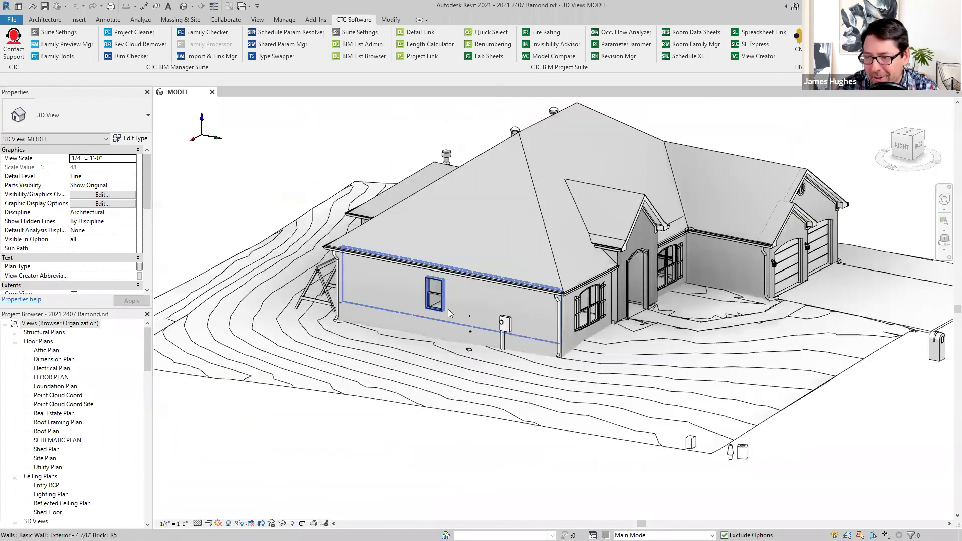
pyautogui.scroll(2, 448, 309)
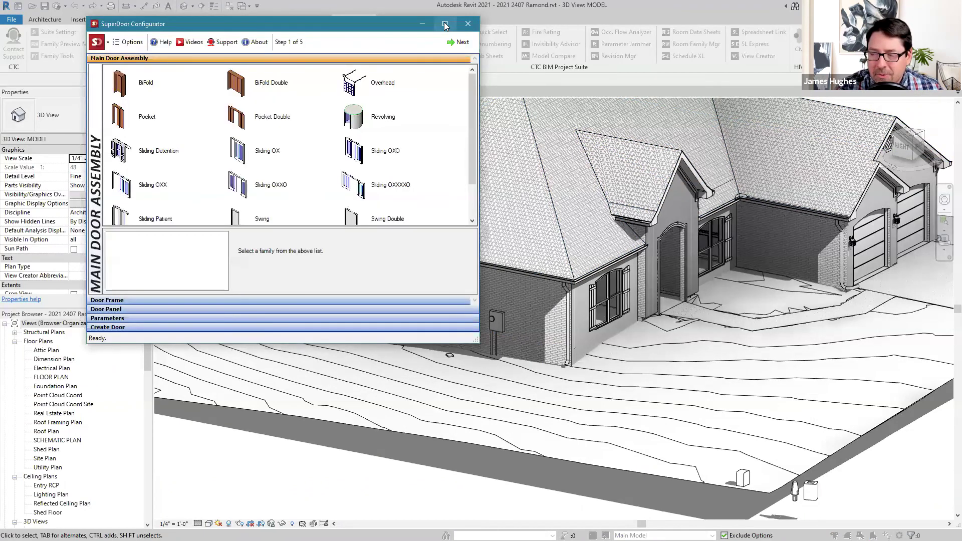
pyautogui.click(445, 25)
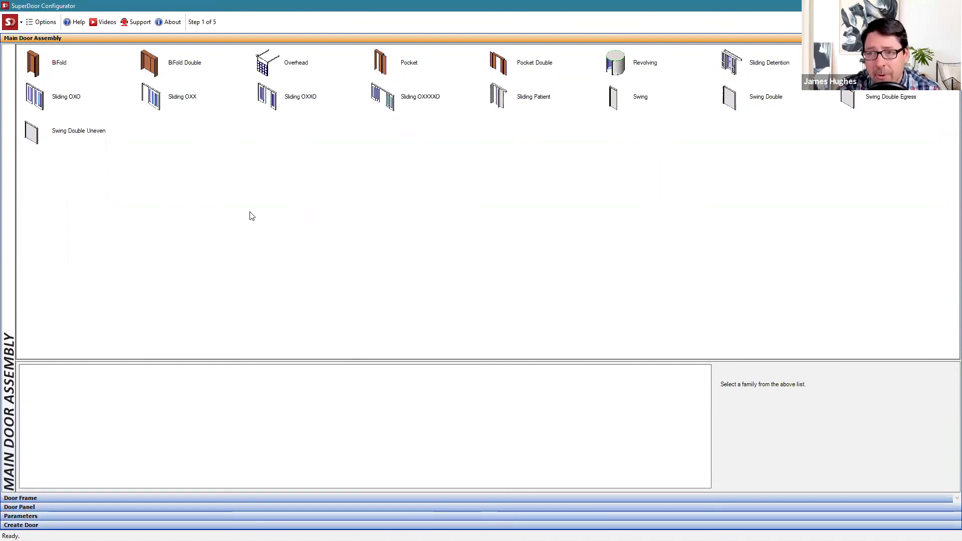
# - Preview the Swing Double Egress and Revolving assemblies, and select Swing as the main door assembly
pyautogui.click(844, 106)
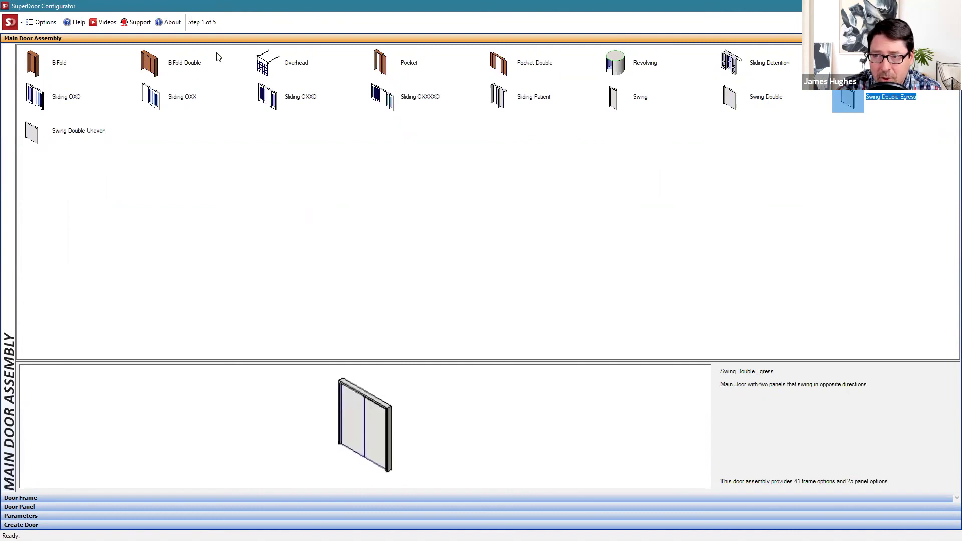
pyautogui.click(618, 96)
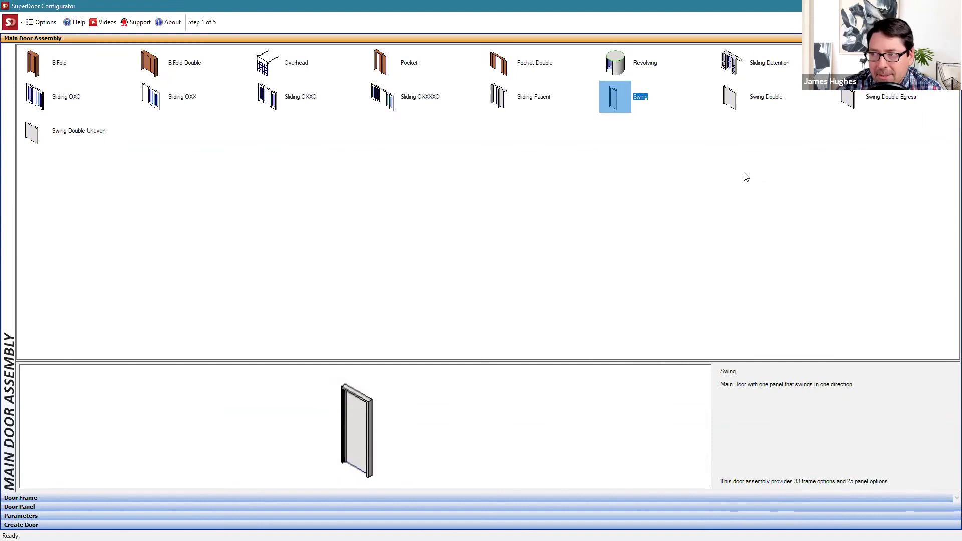
pyautogui.click(616, 64)
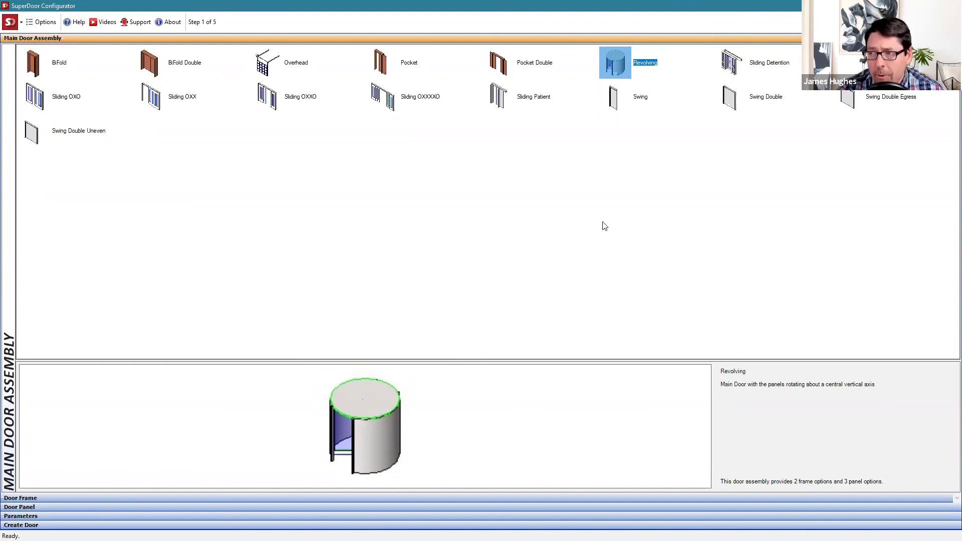
pyautogui.click(607, 200)
pyautogui.click(614, 99)
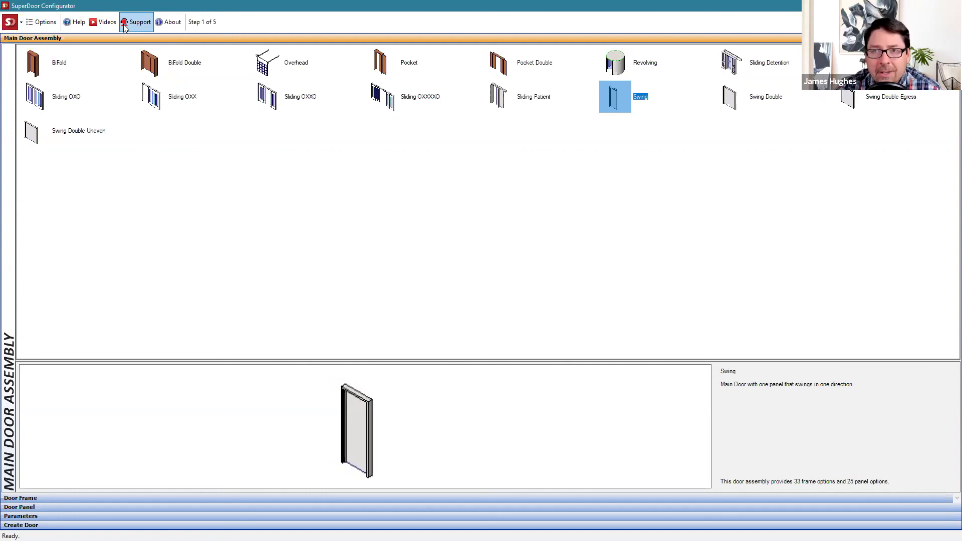
pyautogui.click(21, 23)
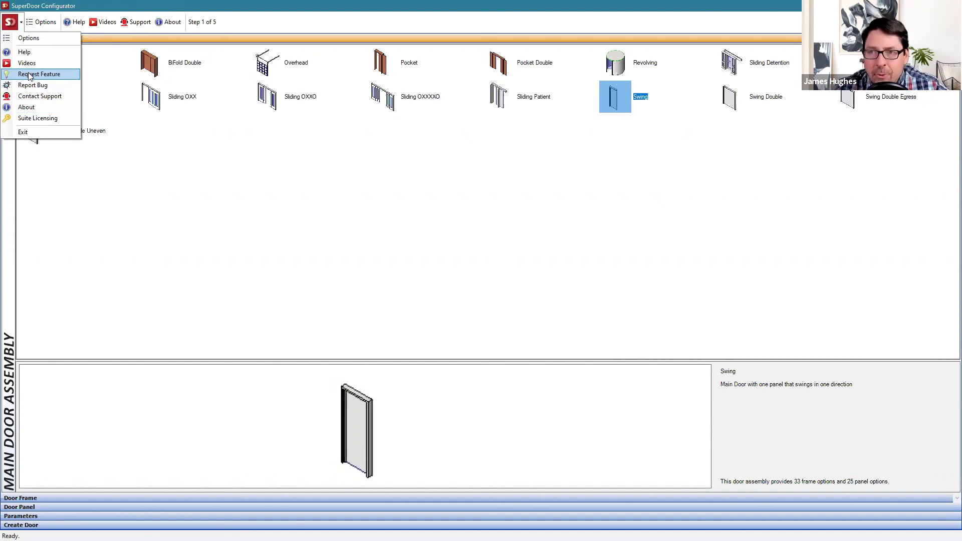
pyautogui.press('Escape')
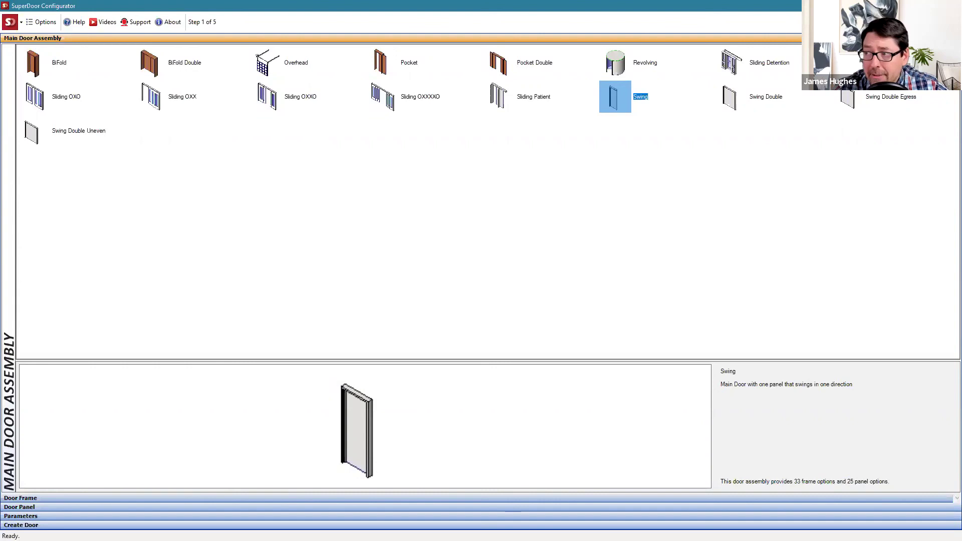
# - Open the door frame options and preview frames AL-01A, HM-01A, HM-11, HM-12, SHM-00, SHM-01 and WD-00
pyautogui.click(20, 497)
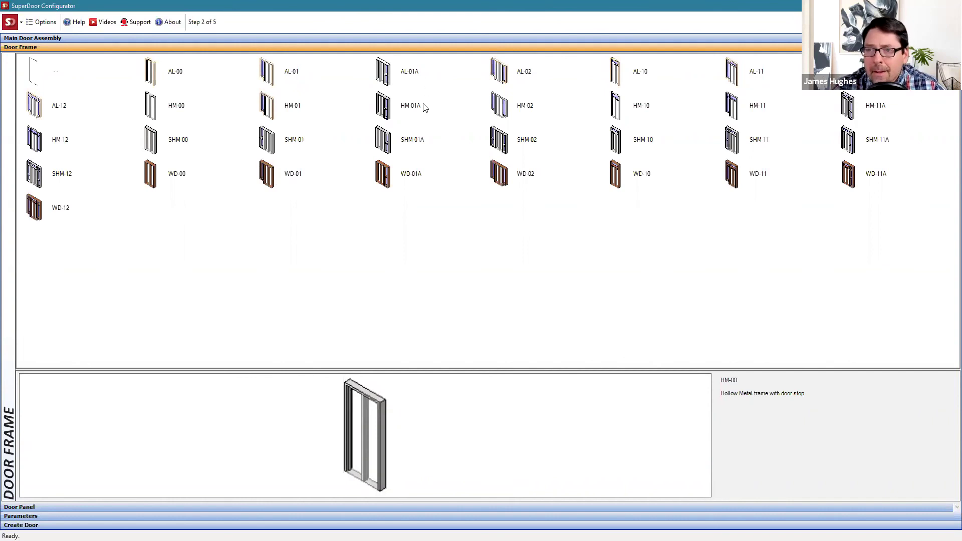
pyautogui.click(407, 74)
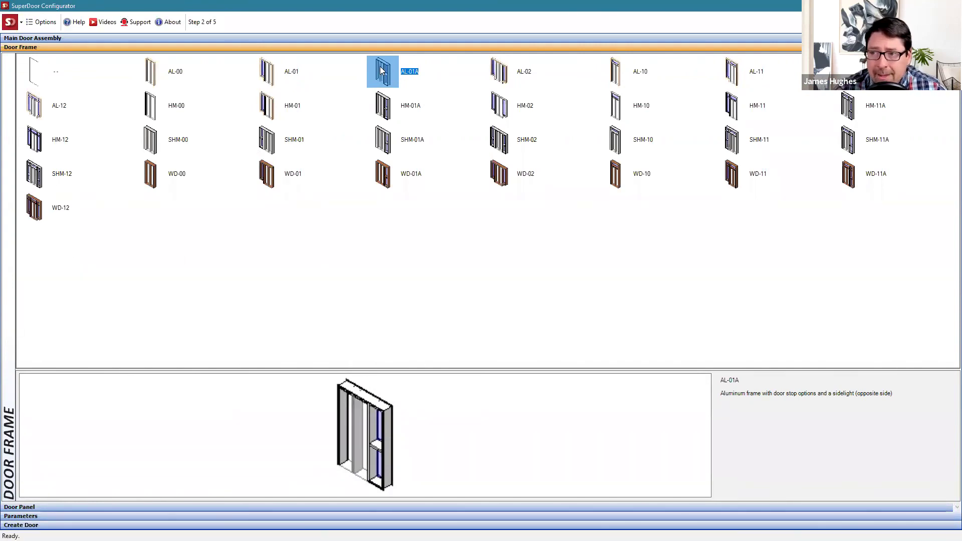
pyautogui.click(385, 109)
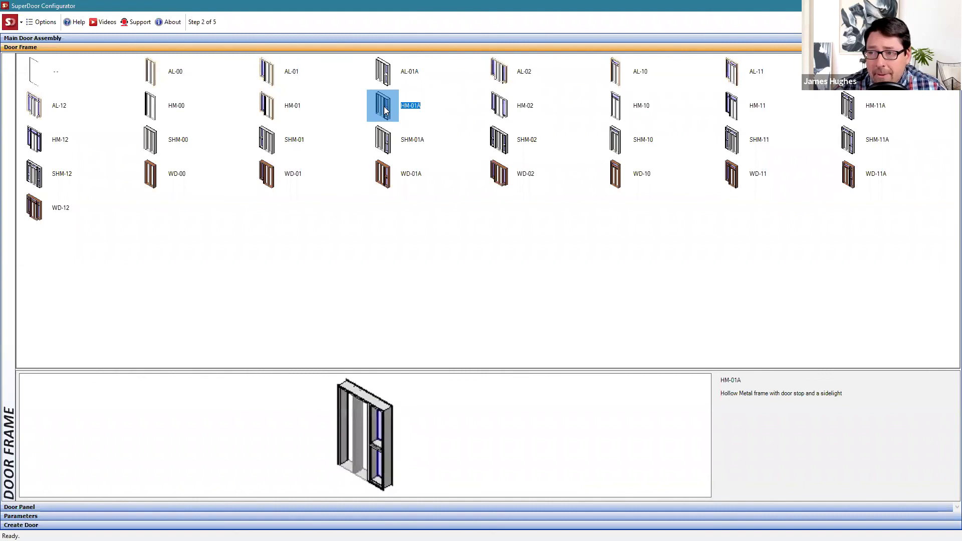
pyautogui.click(749, 116)
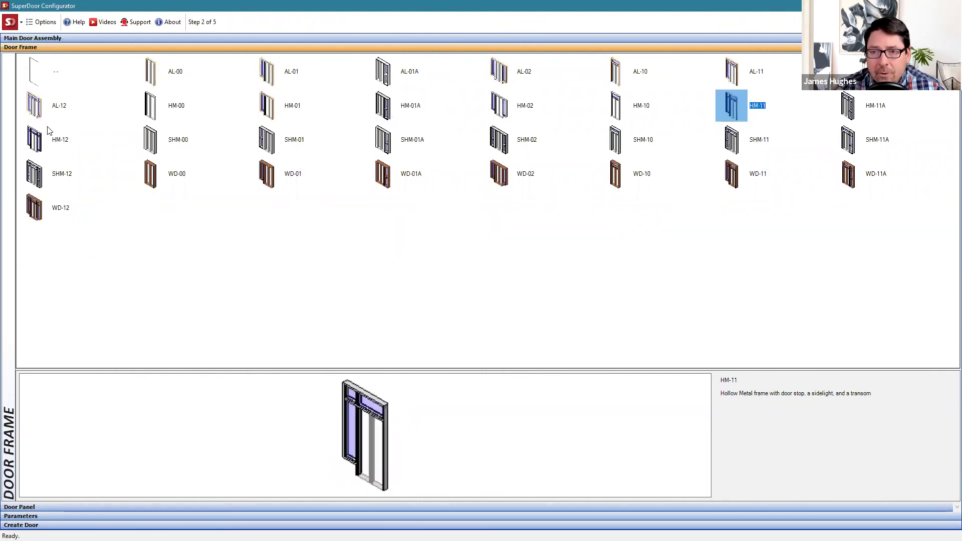
pyautogui.click(39, 147)
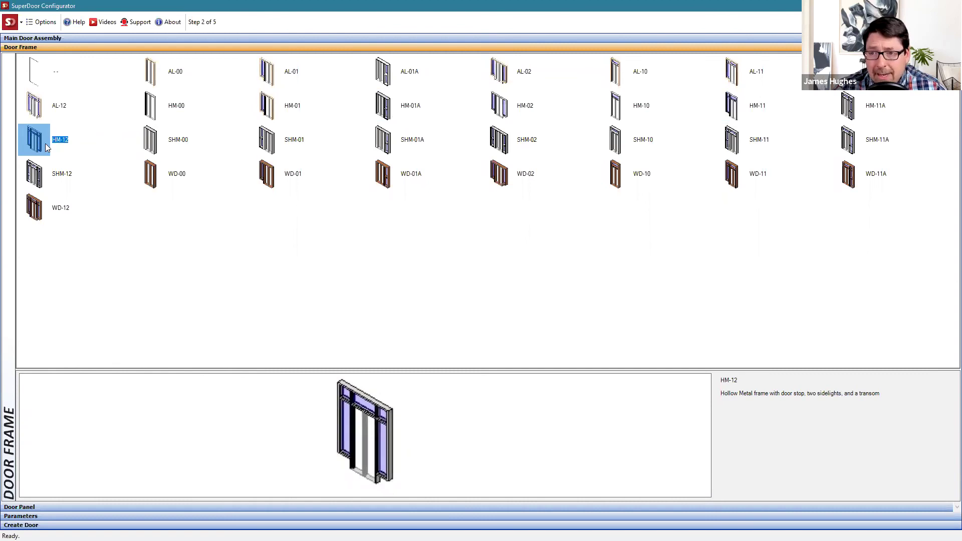
pyautogui.click(149, 143)
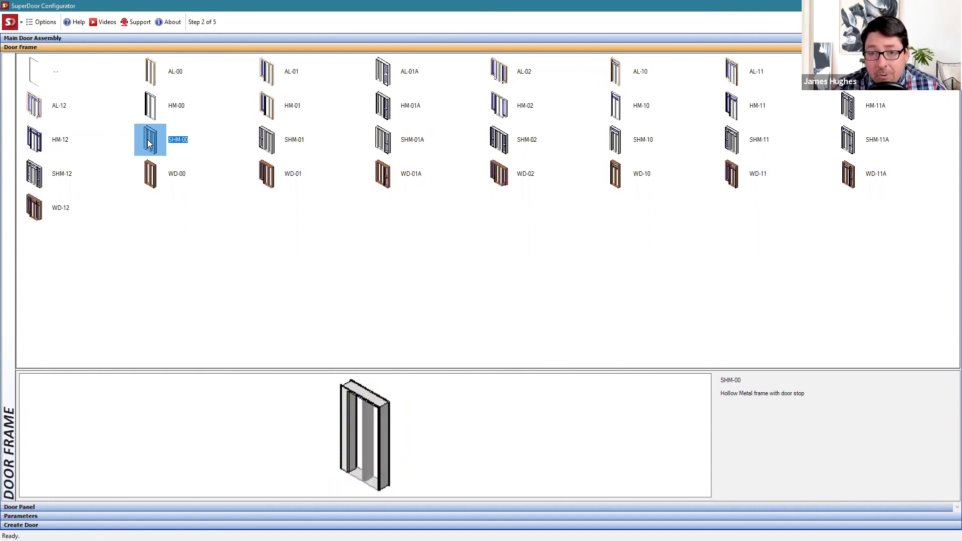
pyautogui.click(266, 144)
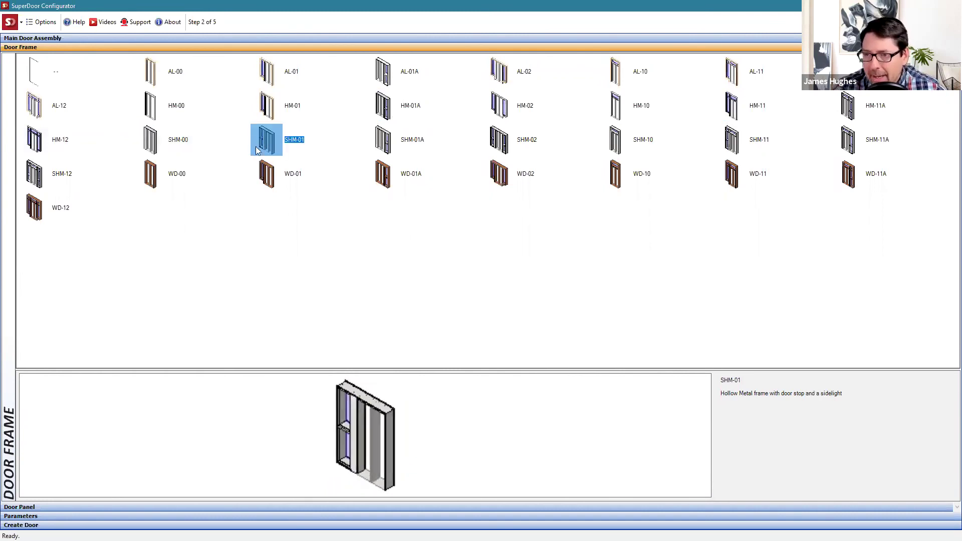
pyautogui.click(151, 181)
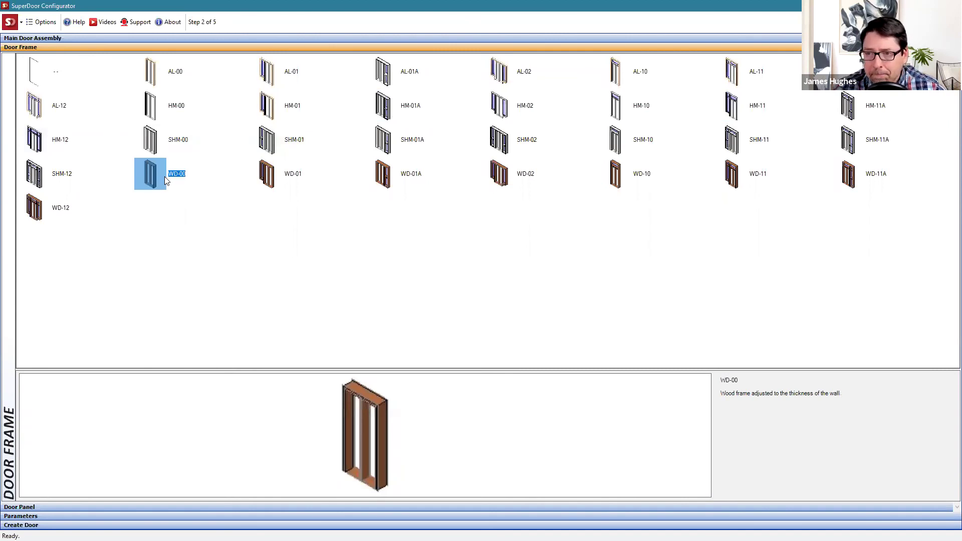
# - Preview the aluminum frames AL-00, AL-01, AL-10, AL-11, AL-12, AL-11A and AL-01A, plus the hollow metal HM-01A
pyautogui.click(173, 76)
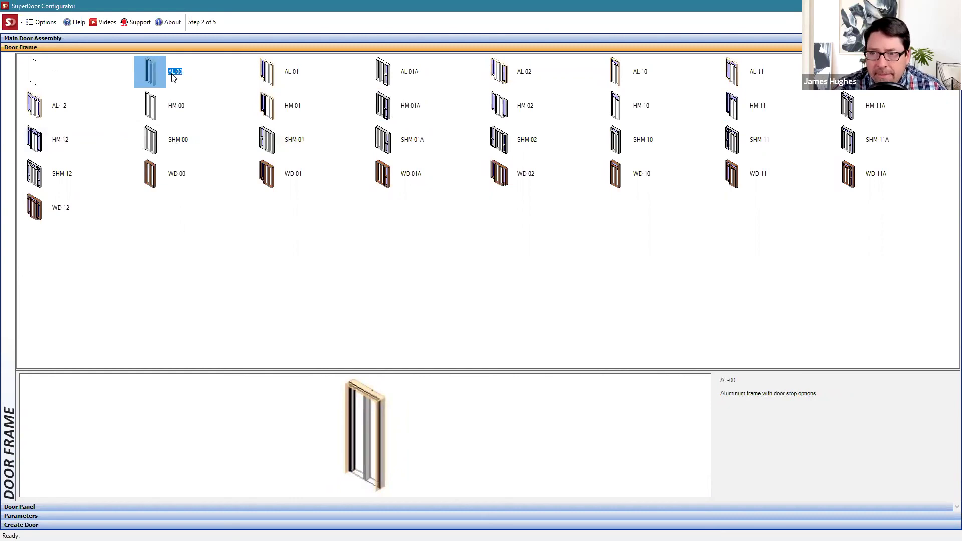
pyautogui.click(263, 78)
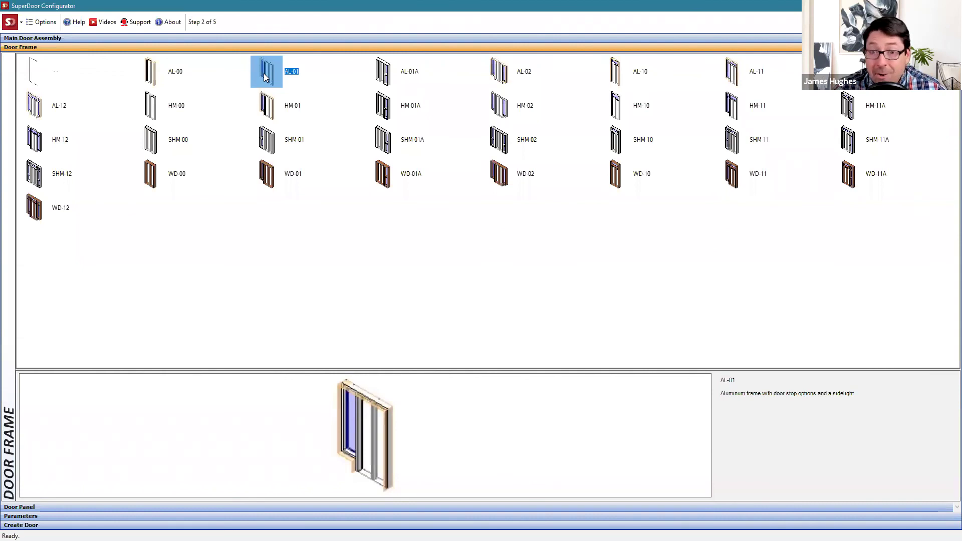
pyautogui.click(383, 111)
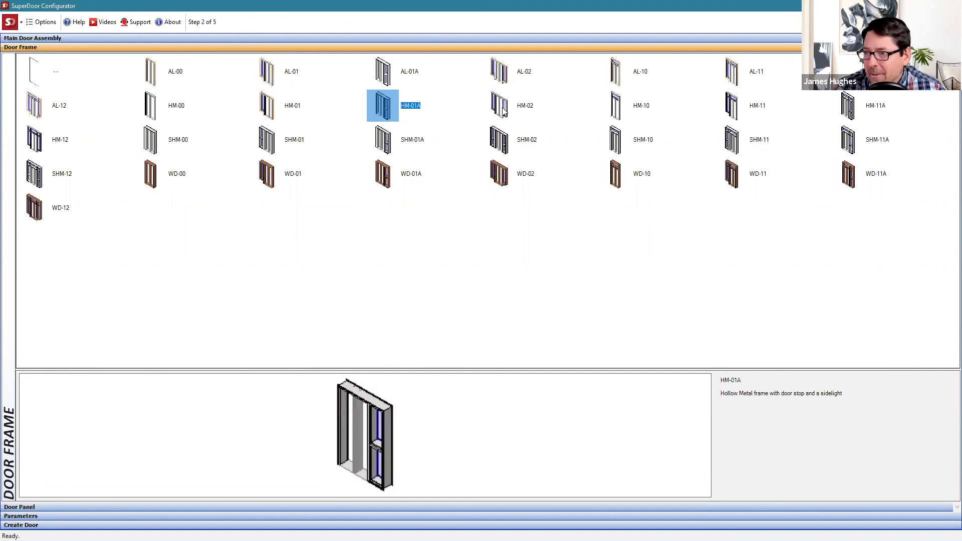
pyautogui.click(621, 77)
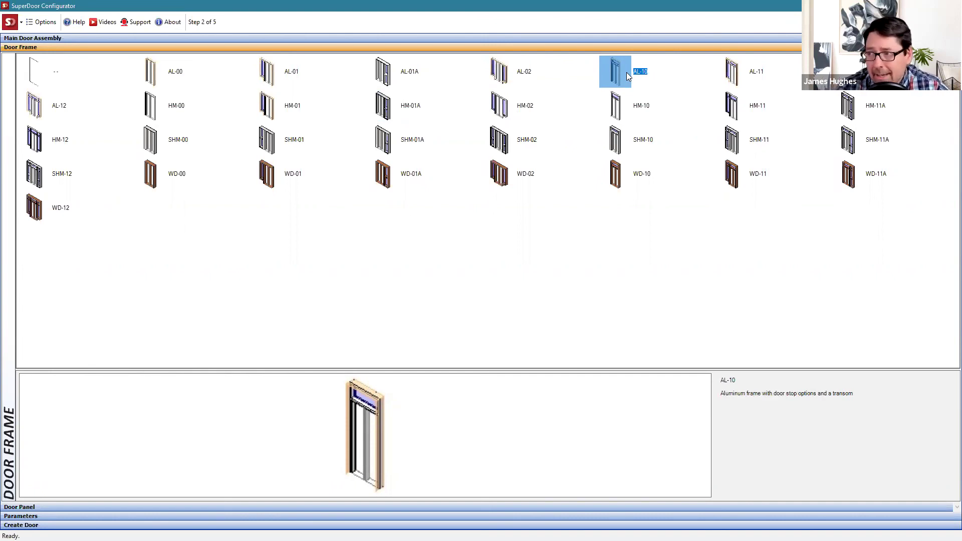
pyautogui.click(740, 79)
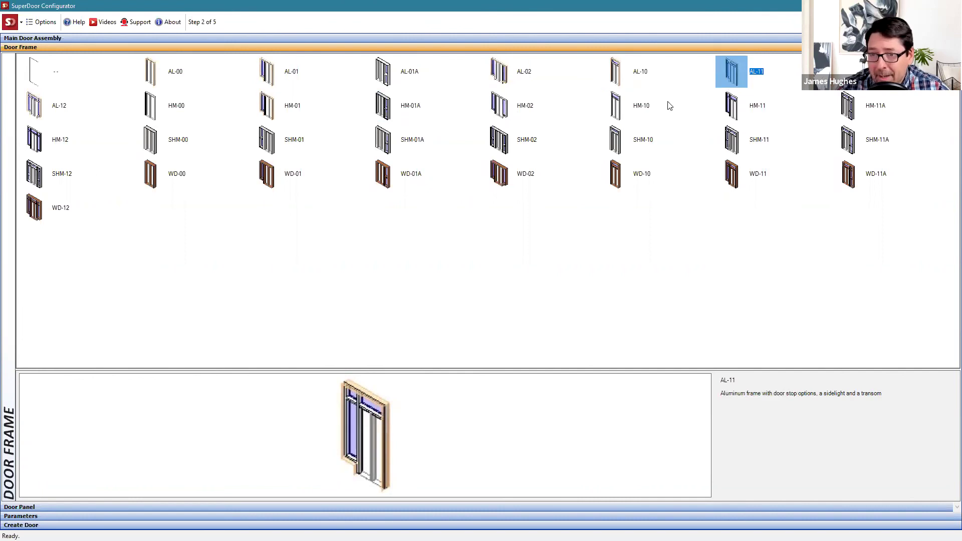
pyautogui.click(42, 112)
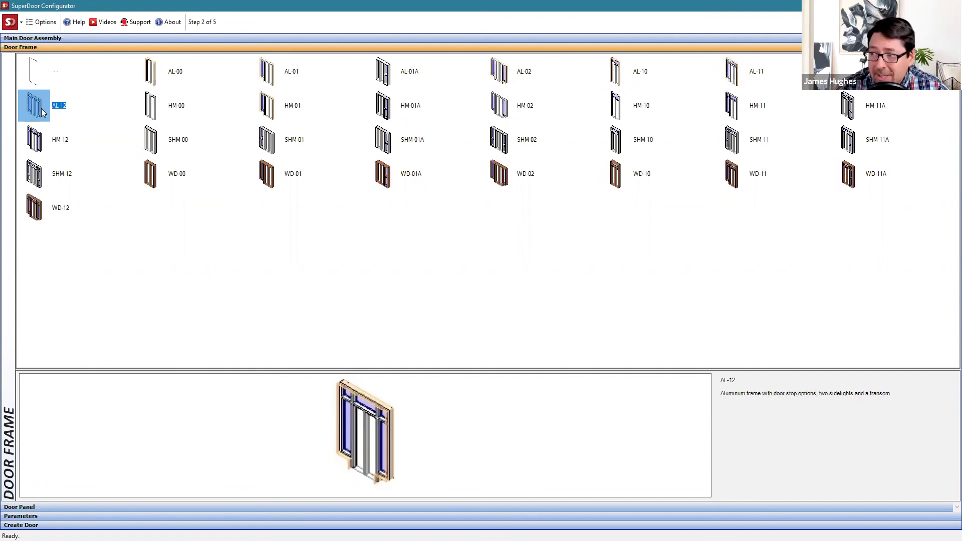
pyautogui.click(851, 75)
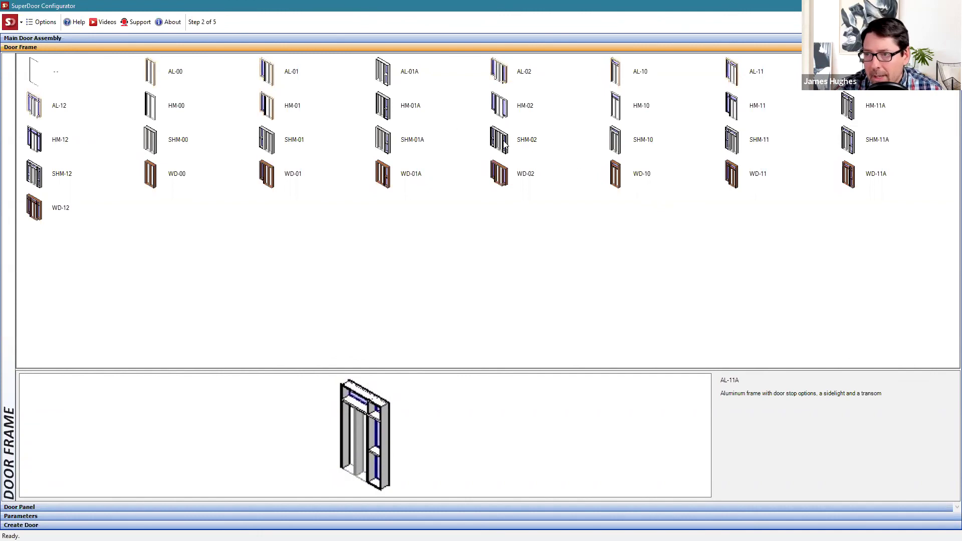
pyautogui.click(392, 83)
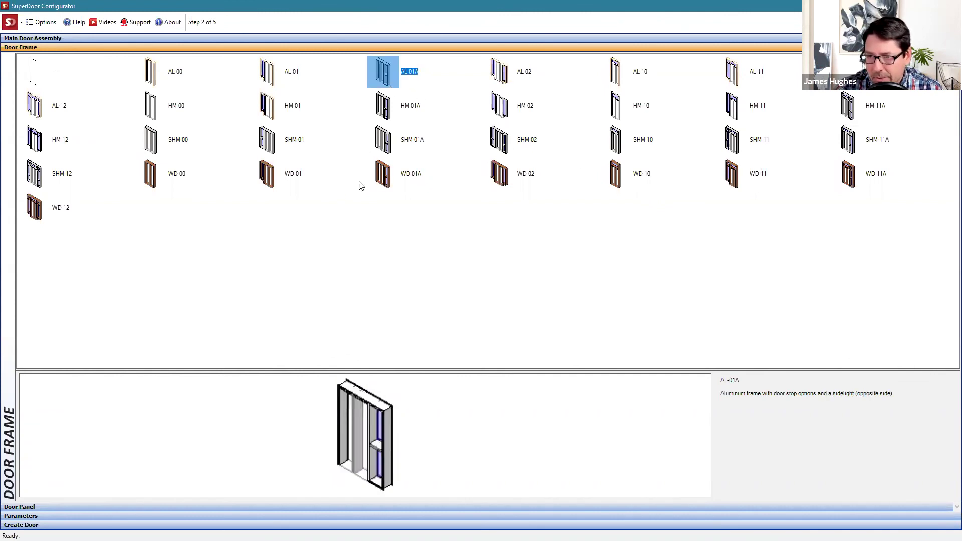
# - Preview wood frames WD-00, WD-01, WD-01A and WD-11, choose WD-12 as the door frame, and continue to the door panel options
pyautogui.click(158, 185)
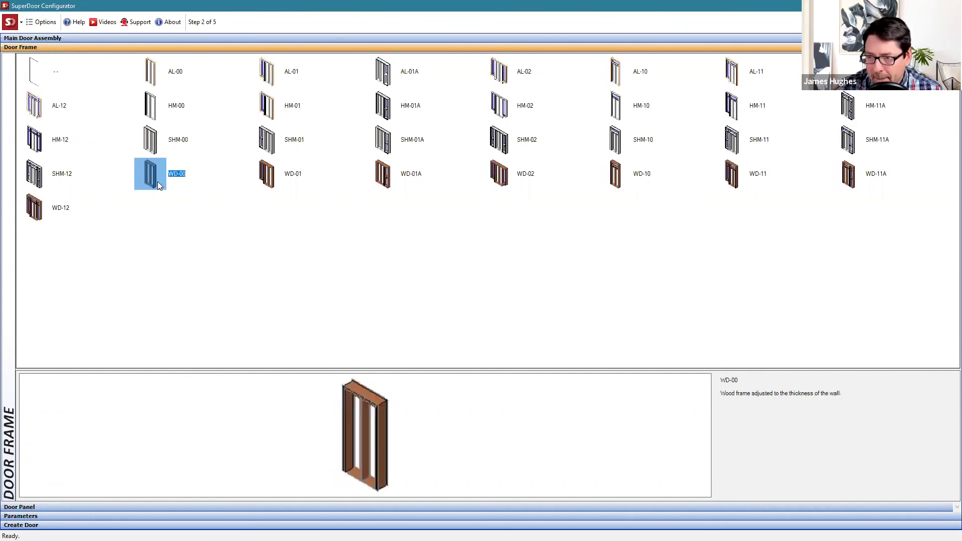
pyautogui.click(268, 183)
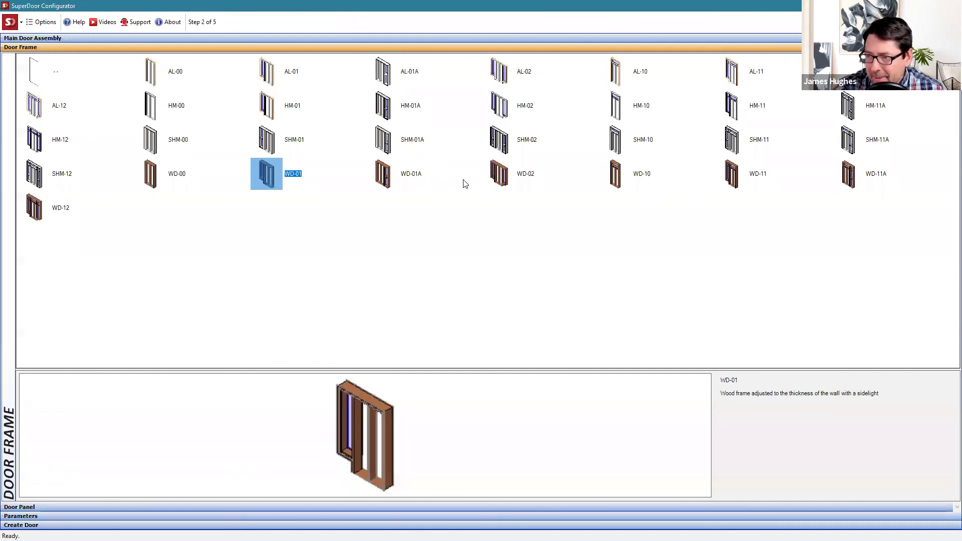
pyautogui.click(388, 179)
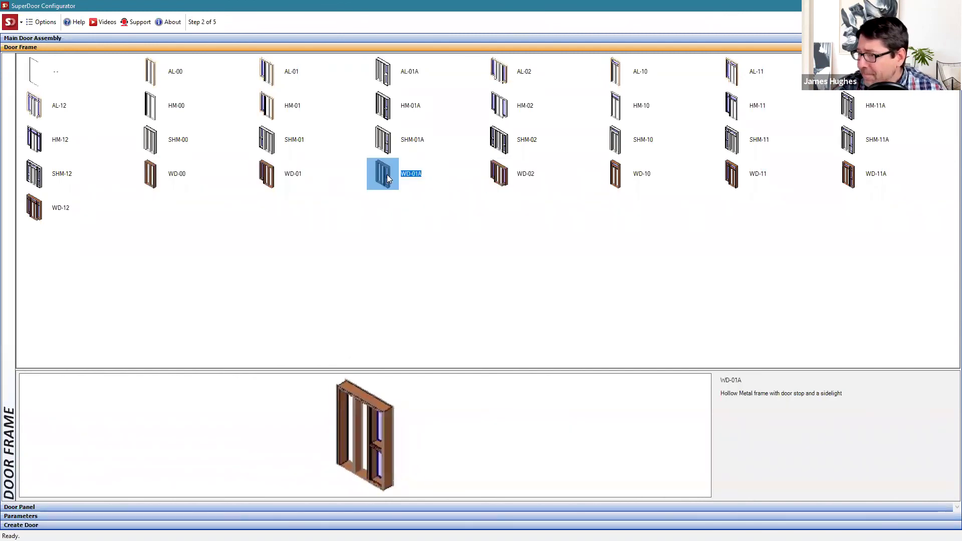
pyautogui.click(726, 182)
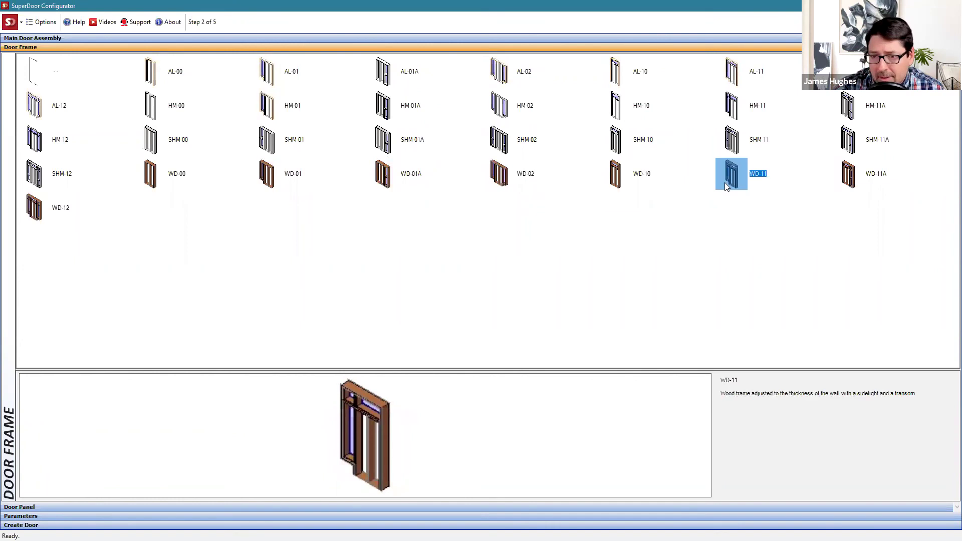
pyautogui.click(32, 213)
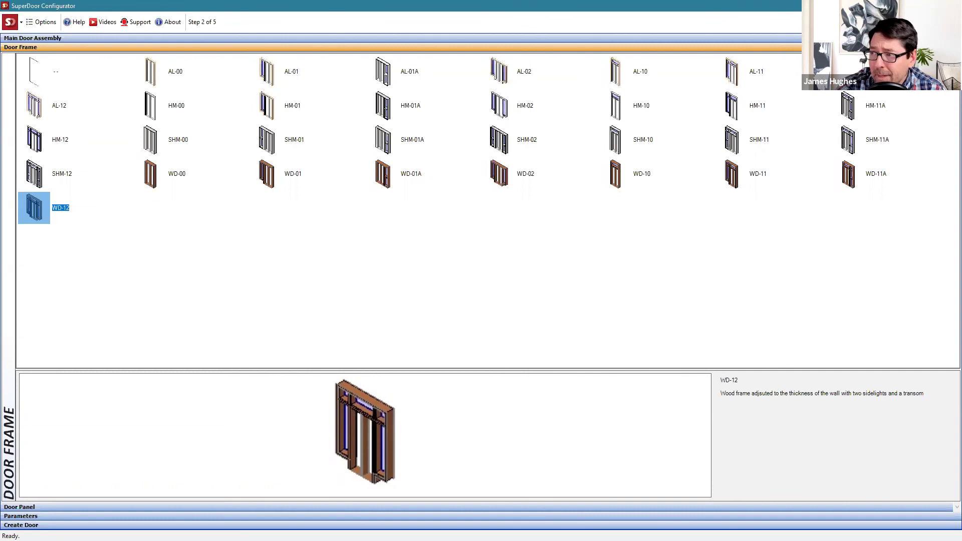
pyautogui.press('Return')
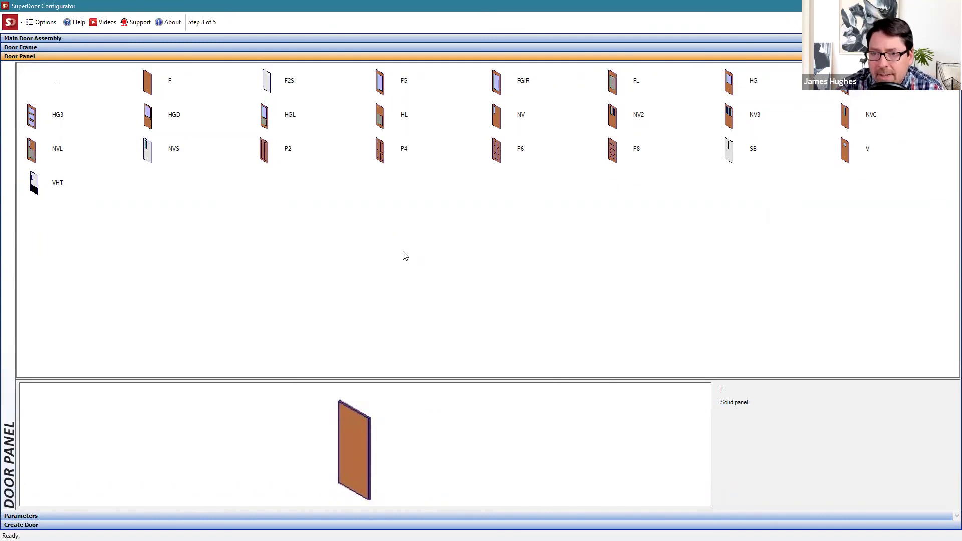
# - Preview the door panels with inserts: P6, P8, P2 and P4, ending on P8
pyautogui.click(494, 158)
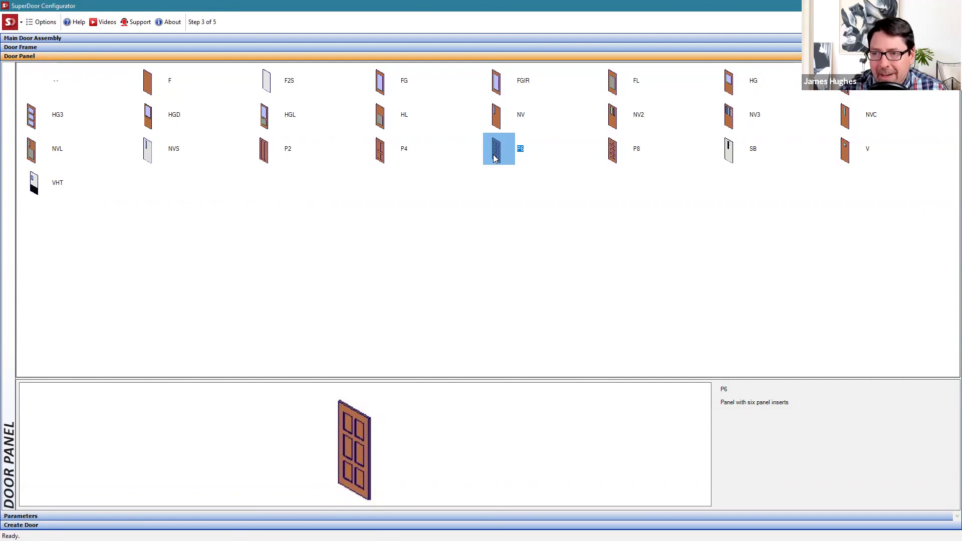
pyautogui.click(612, 156)
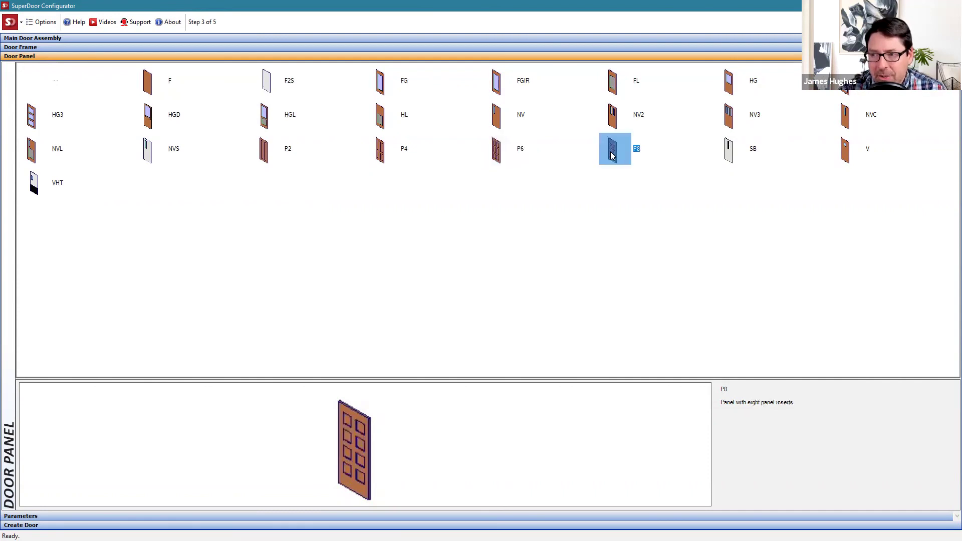
pyautogui.click(264, 150)
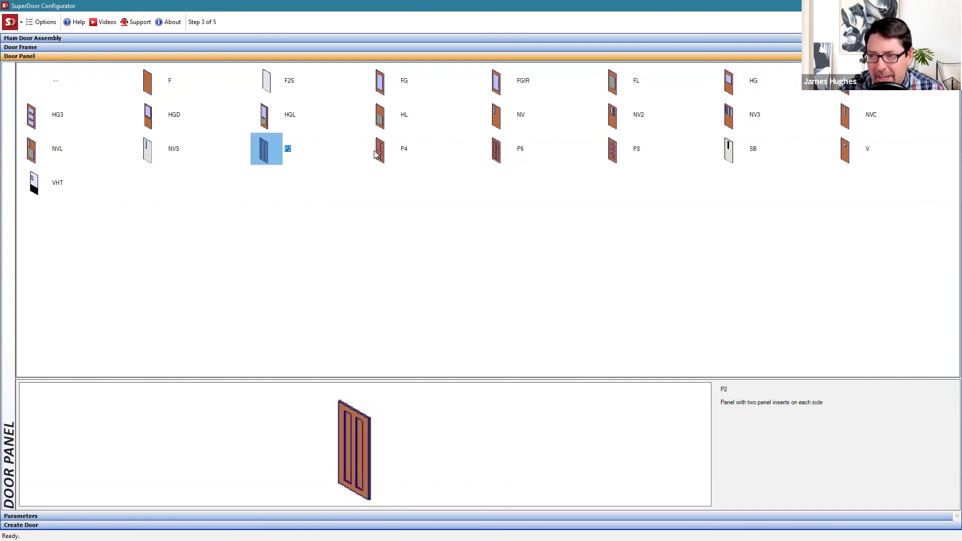
pyautogui.click(380, 153)
pyautogui.click(612, 159)
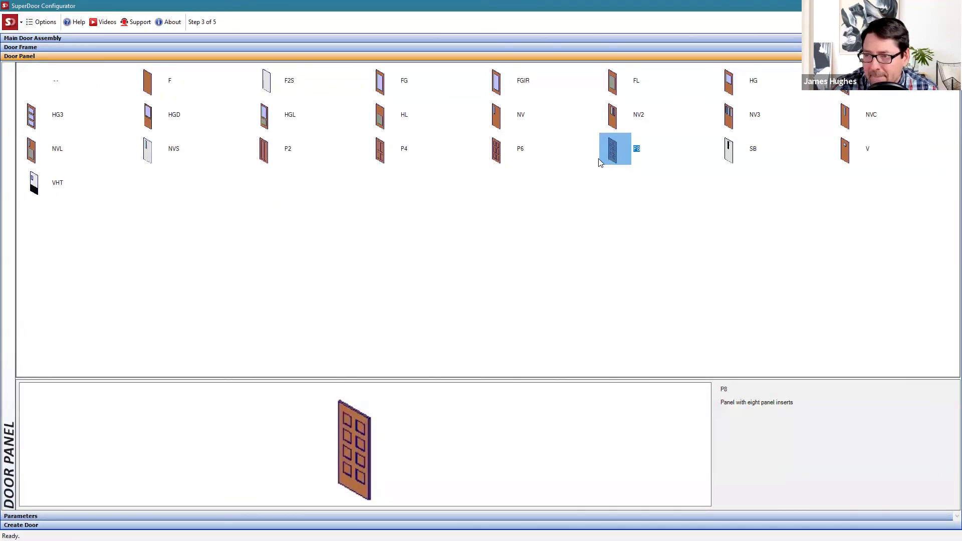
# - Preview the NV and HG panels, choose the full glass FGIR as the door panel, and continue to the parameters
pyautogui.click(495, 120)
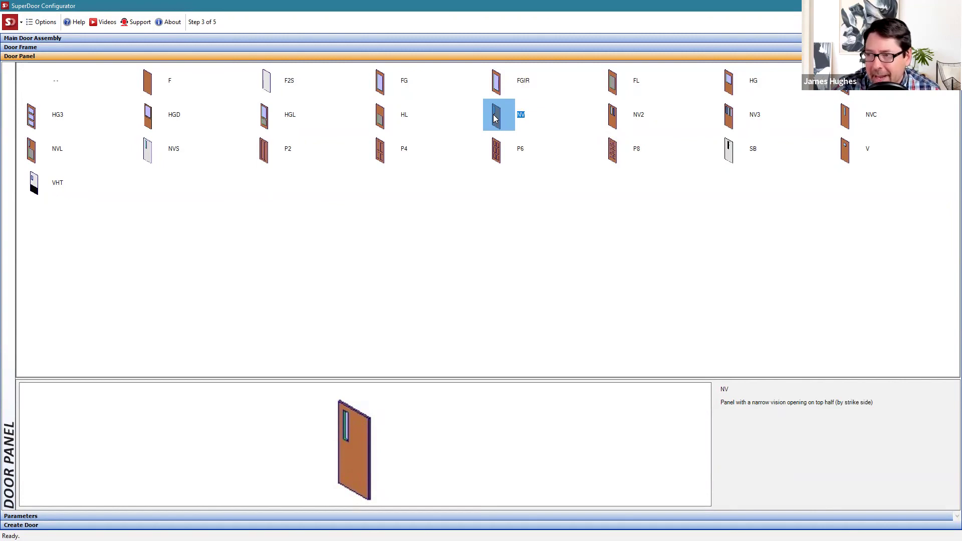
pyautogui.click(730, 86)
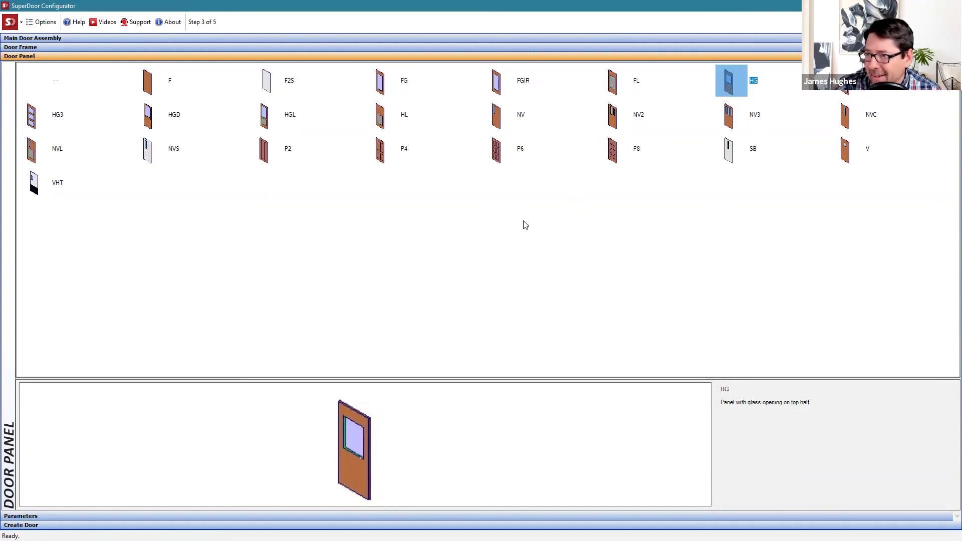
pyautogui.click(495, 85)
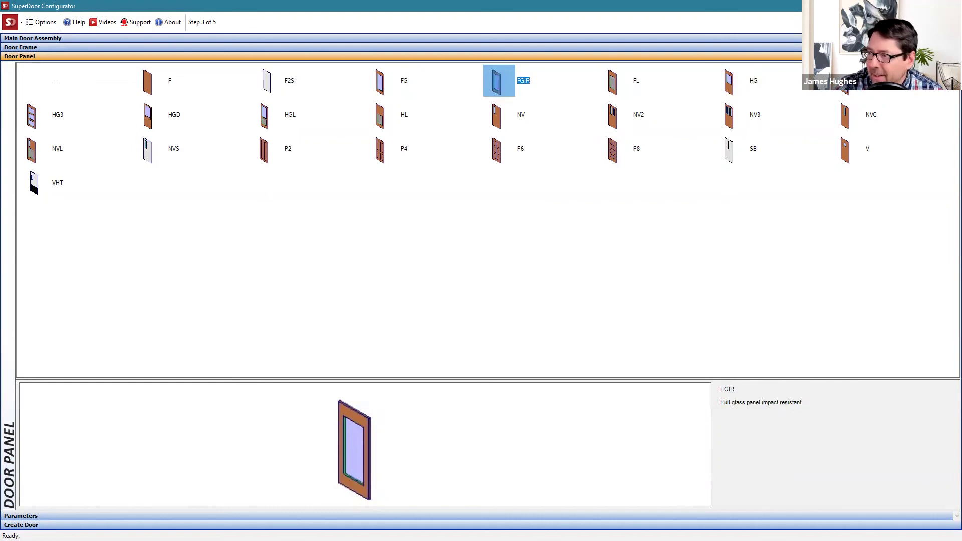
pyautogui.press('Return')
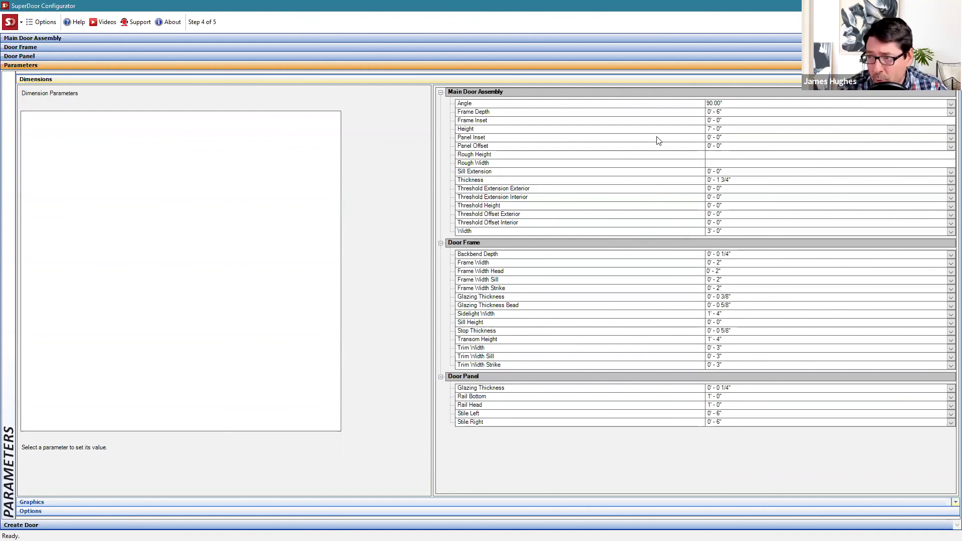
# - Set the main door assembly's height to 9 and its width to 4 in the dimension parameters
pyautogui.click(598, 104)
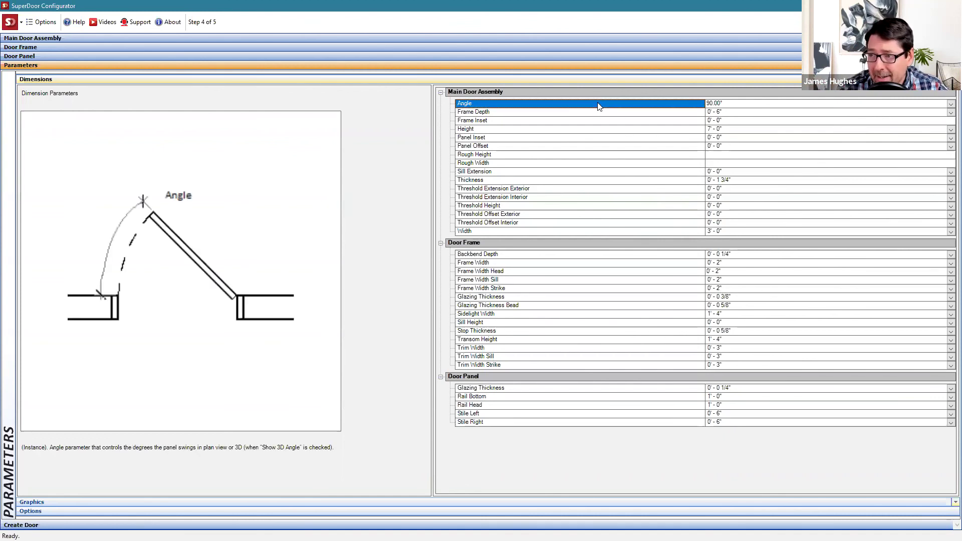
pyautogui.click(534, 120)
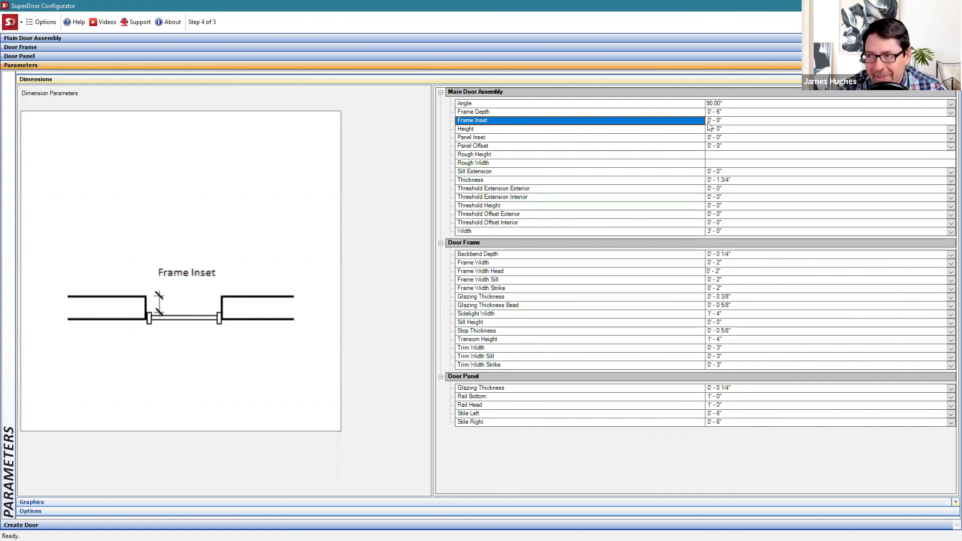
pyautogui.click(663, 131)
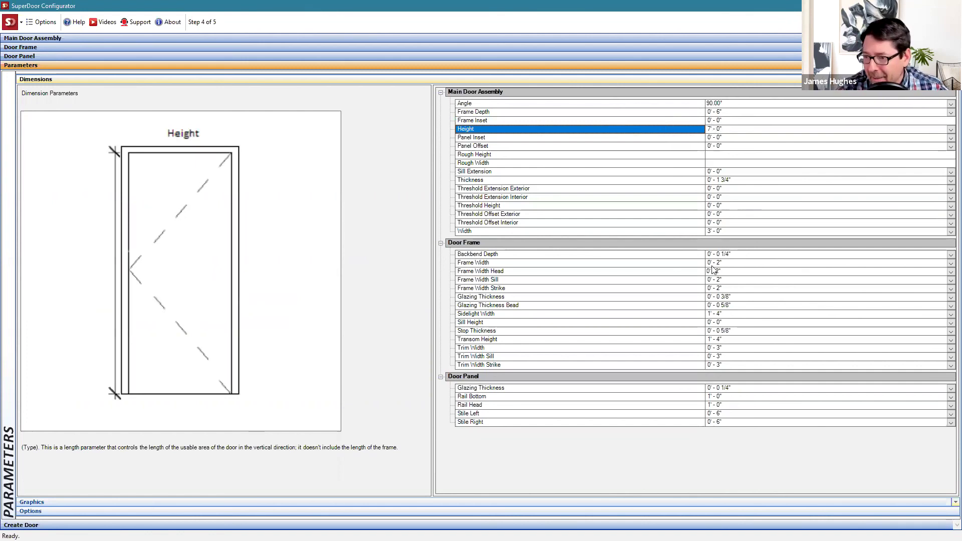
pyautogui.click(727, 131)
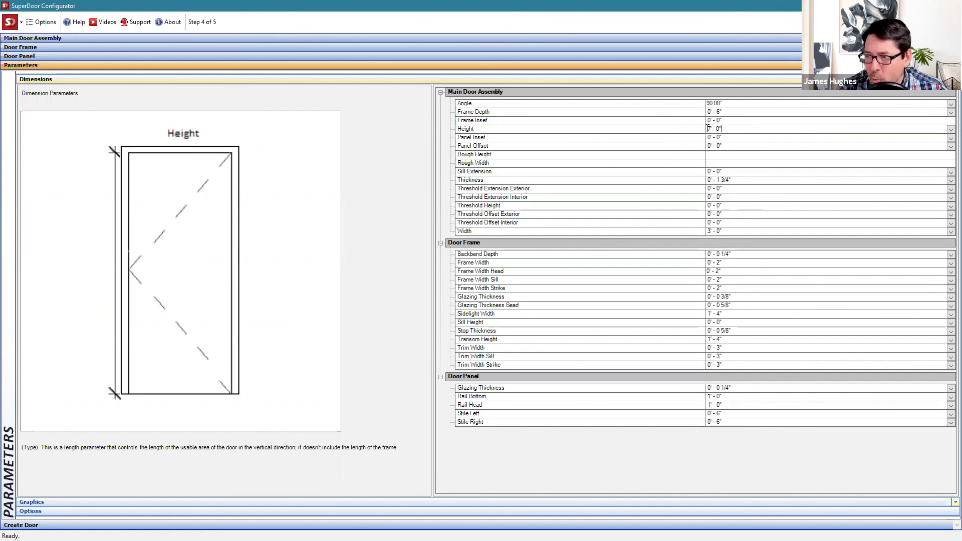
pyautogui.write('9')
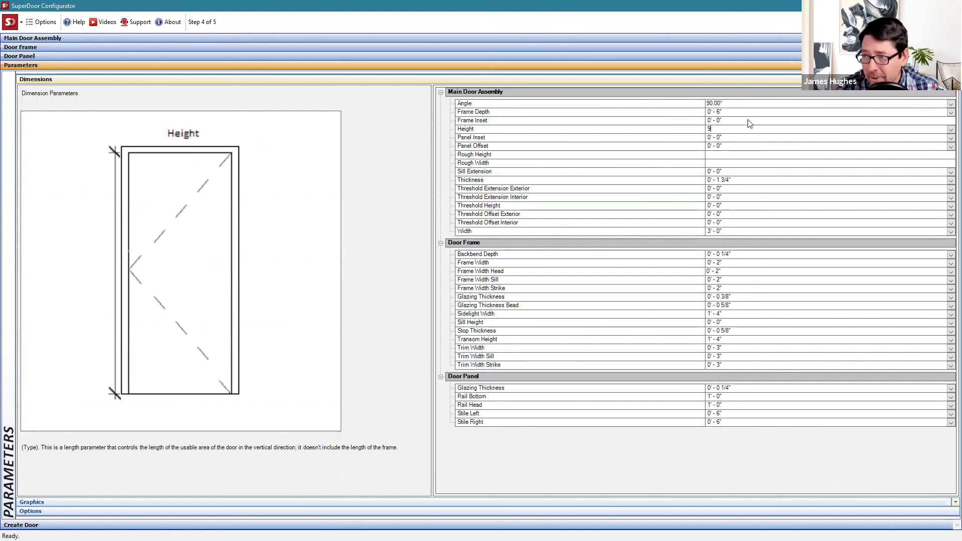
pyautogui.click(743, 122)
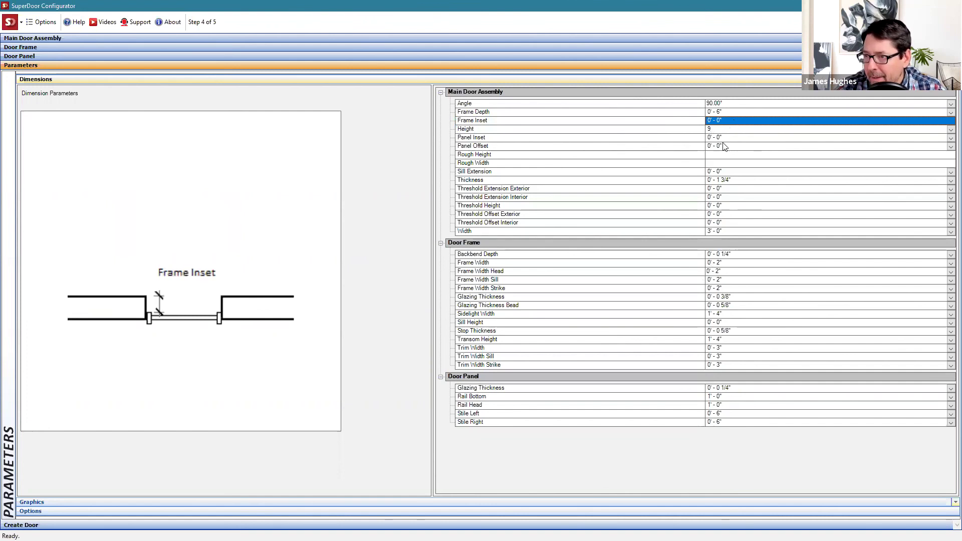
pyautogui.click(731, 231)
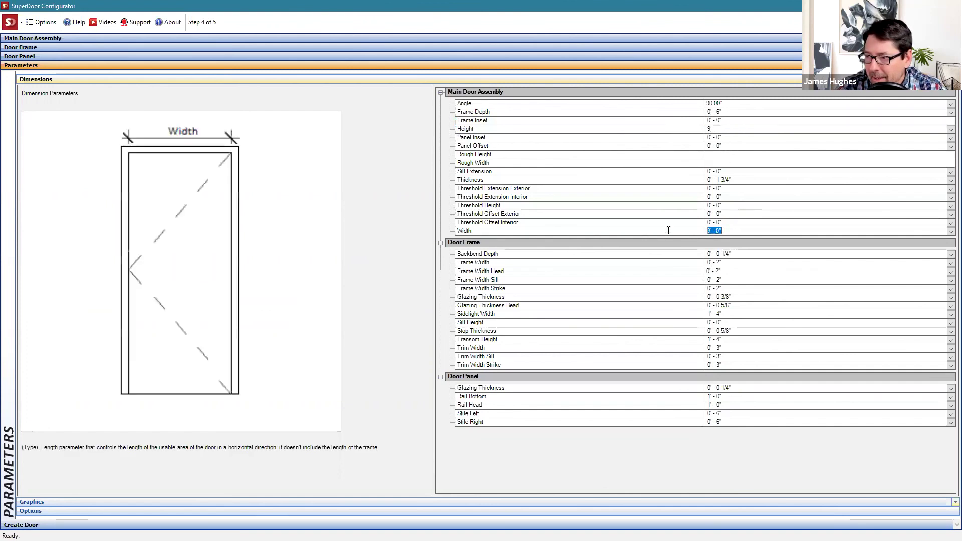
pyautogui.write('4')
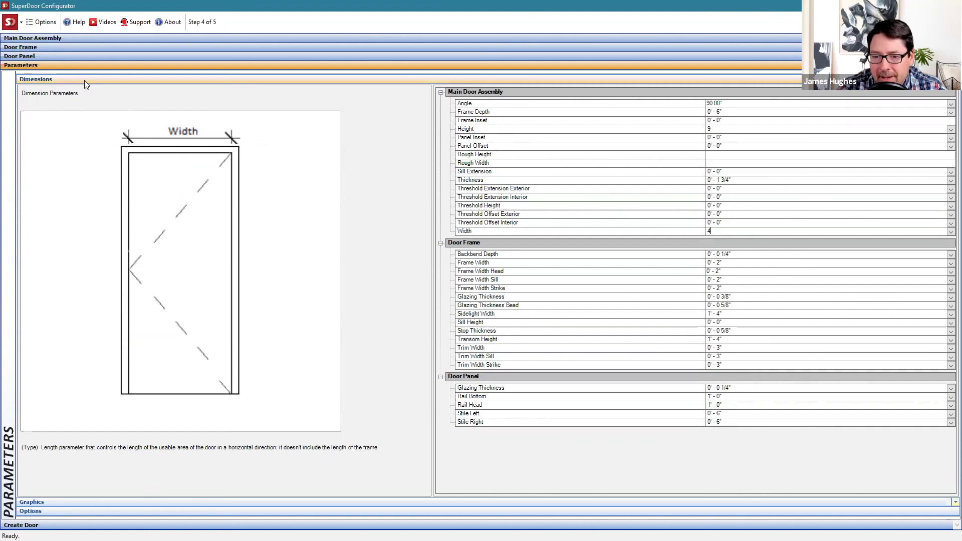
# - In the graphics parameters, set both the frame finish and the frame material to Wood - ICS - Oak
pyautogui.click(54, 503)
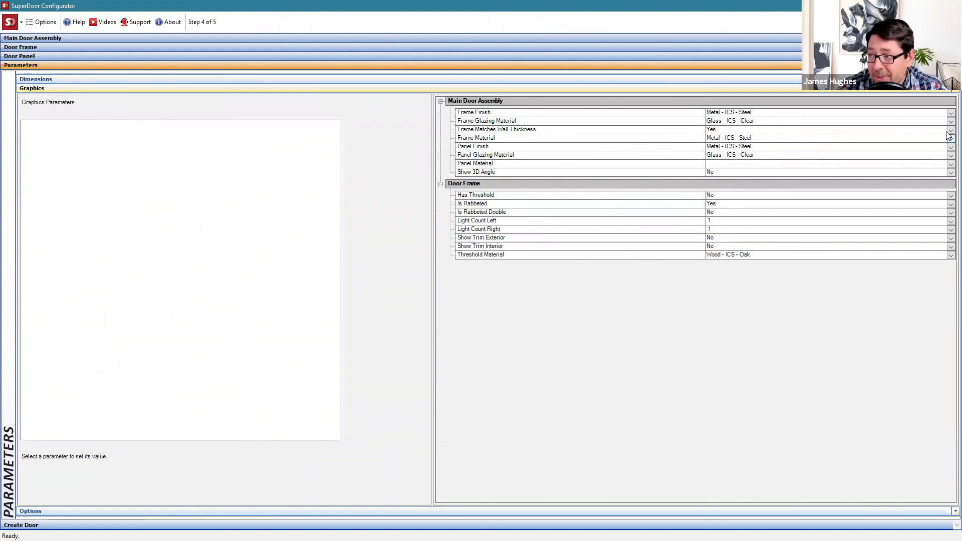
pyautogui.click(950, 113)
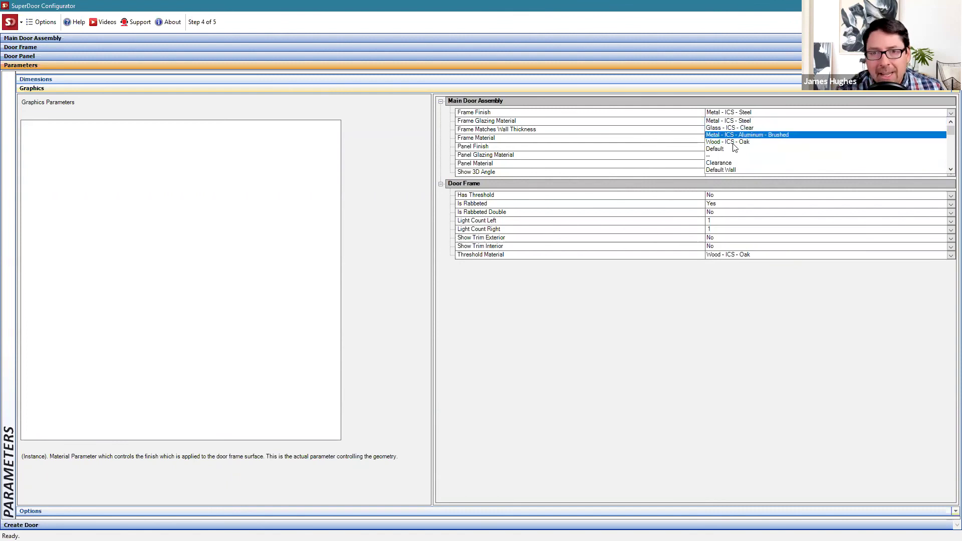
pyautogui.click(732, 145)
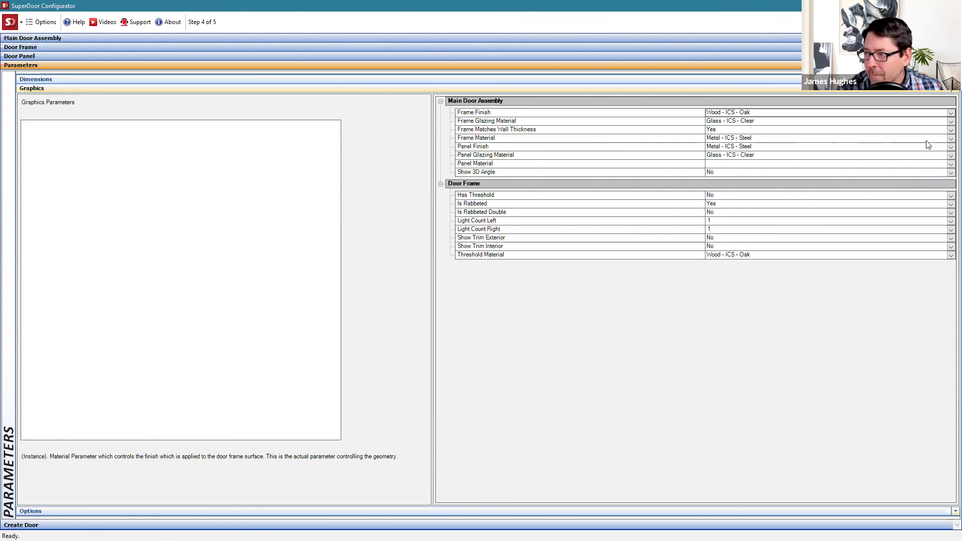
pyautogui.click(950, 140)
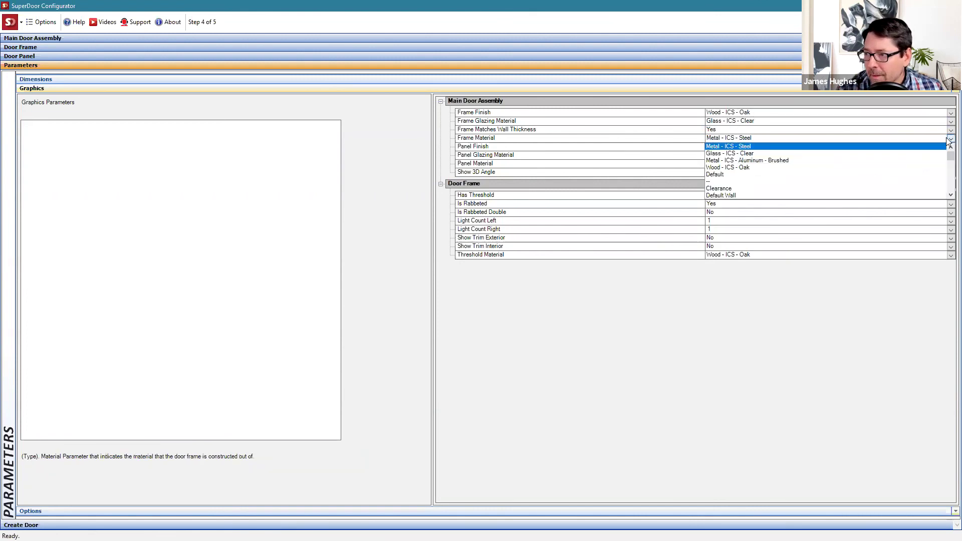
pyautogui.click(754, 168)
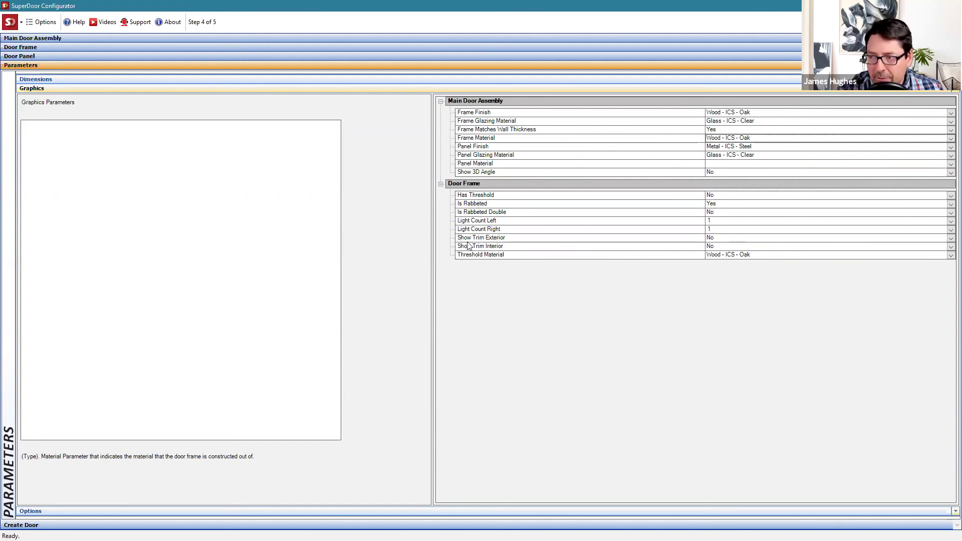
# - Try the Hinge Side Approach 54" Corridor option for the pull side clearance, and reset it to ADA Clearance - None
pyautogui.click(80, 511)
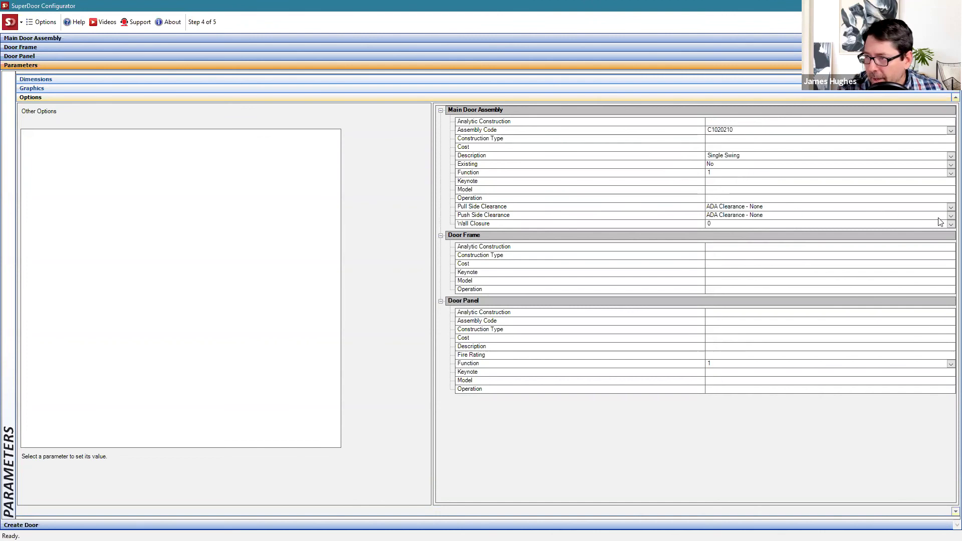
pyautogui.click(951, 207)
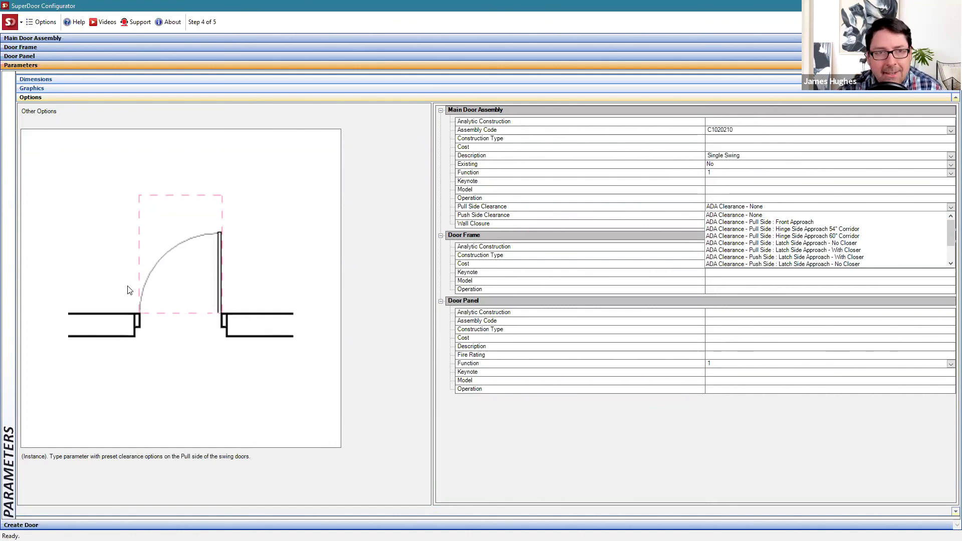
pyautogui.click(805, 230)
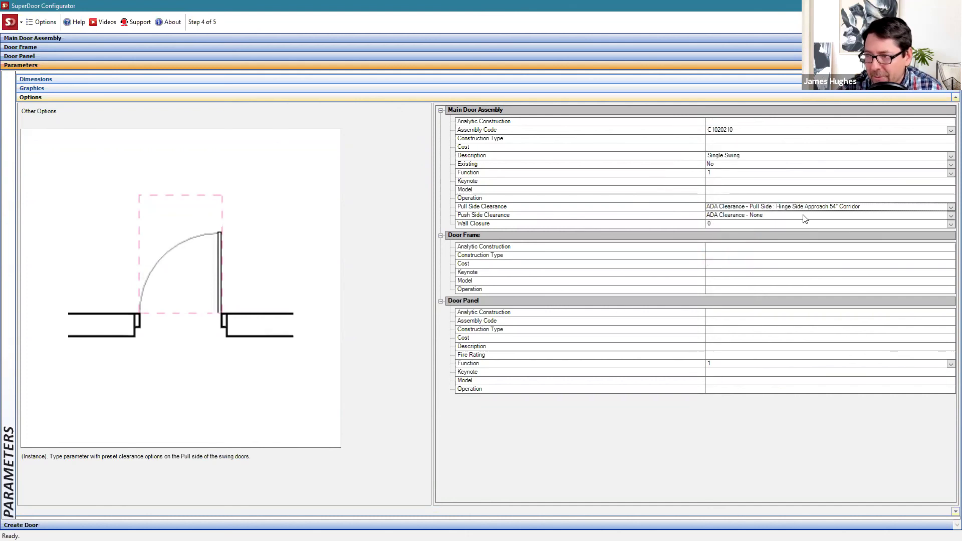
pyautogui.click(951, 207)
pyautogui.scroll(2, 814, 230)
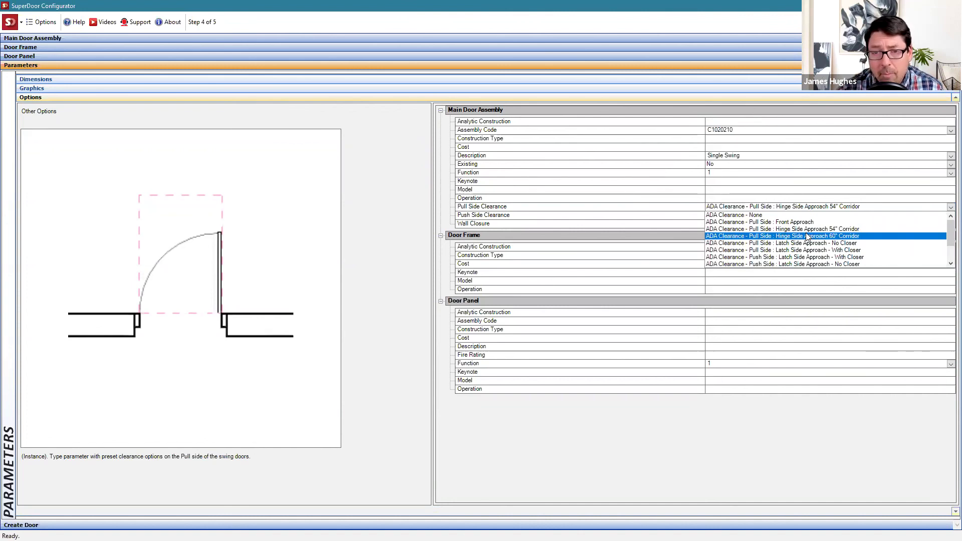
pyautogui.click(946, 207)
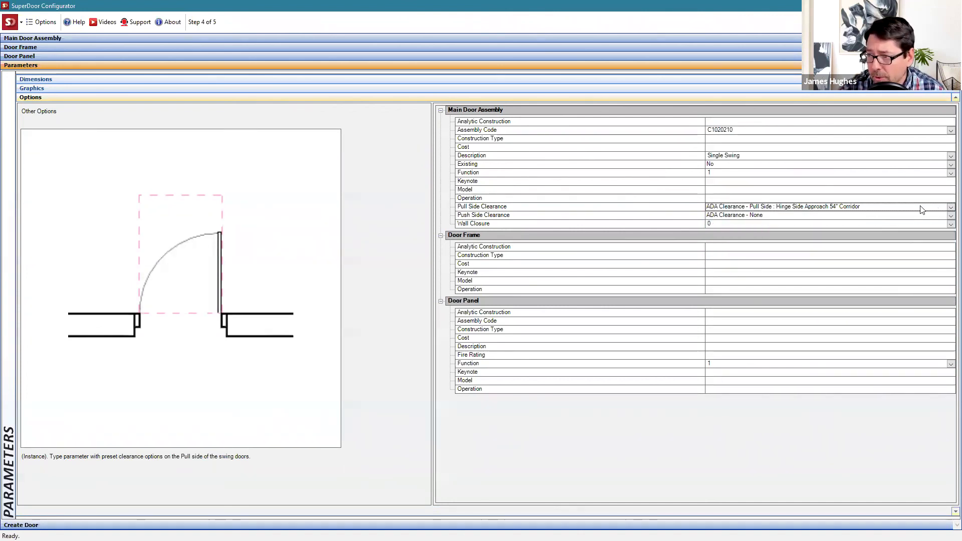
pyautogui.click(947, 209)
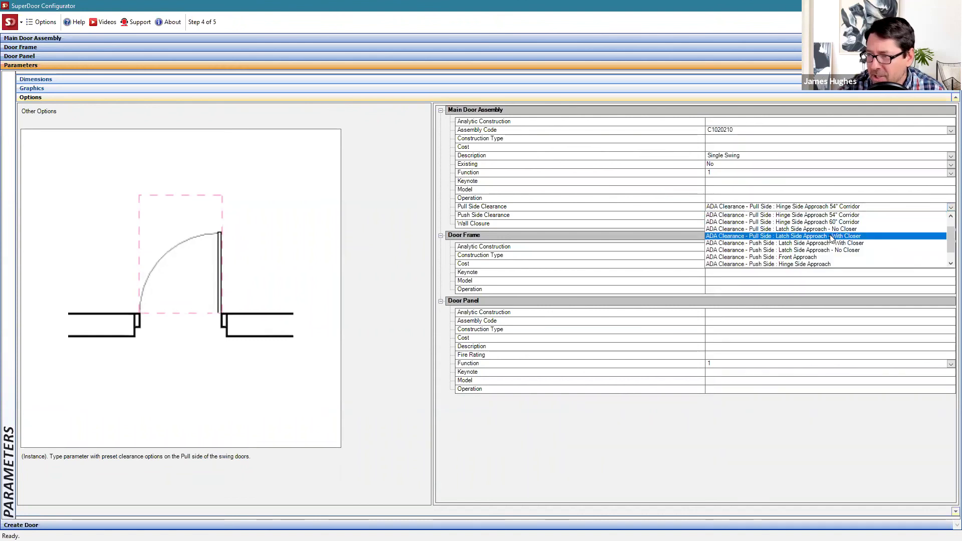
pyautogui.click(781, 215)
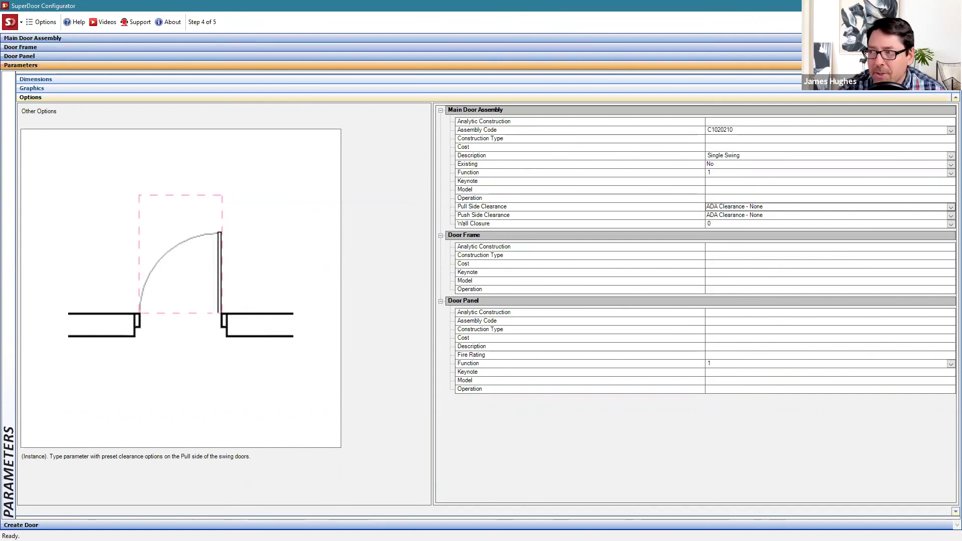
# - Continue to door creation and review the assembly, type, frame and panel names, refreshing the type name
pyautogui.click(584, 525)
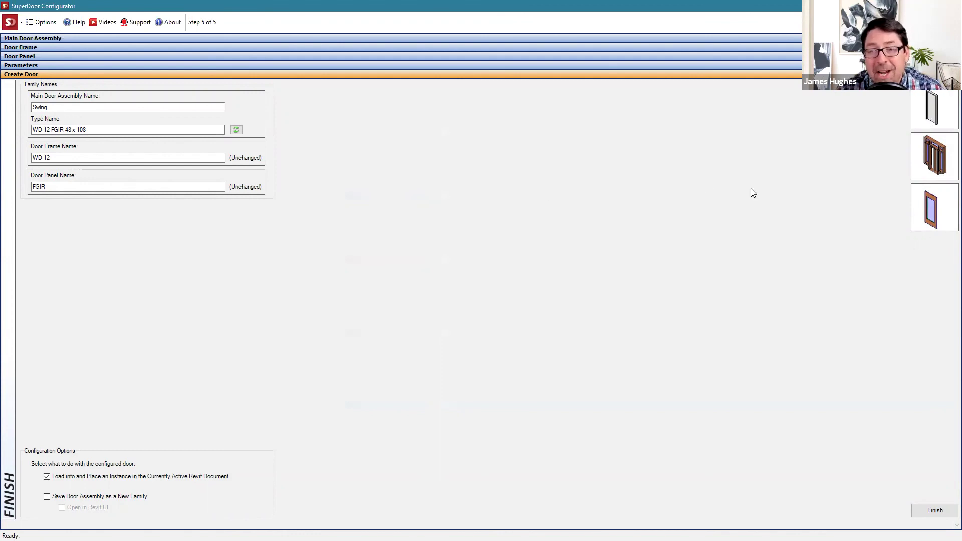
pyautogui.click(136, 107)
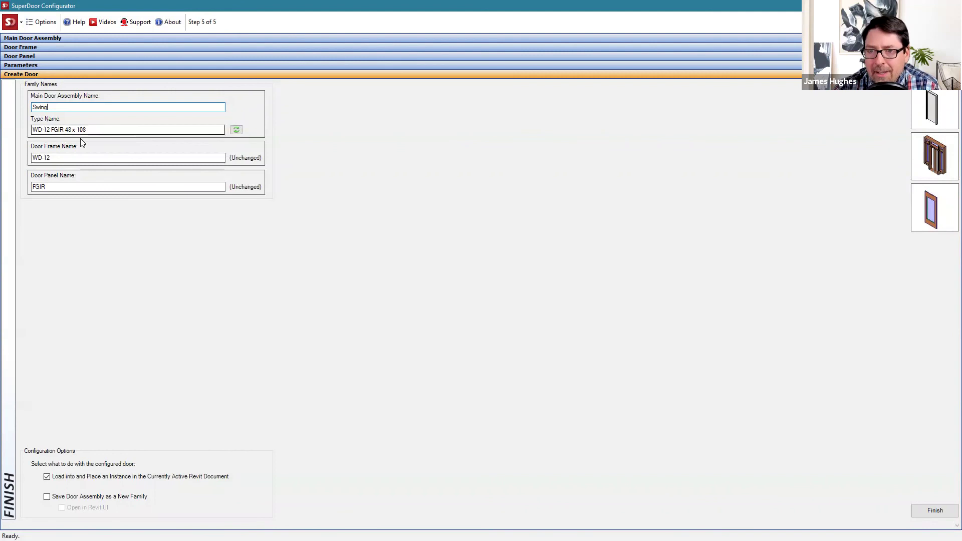
pyautogui.moveTo(87, 130); pyautogui.dragTo(26, 137)
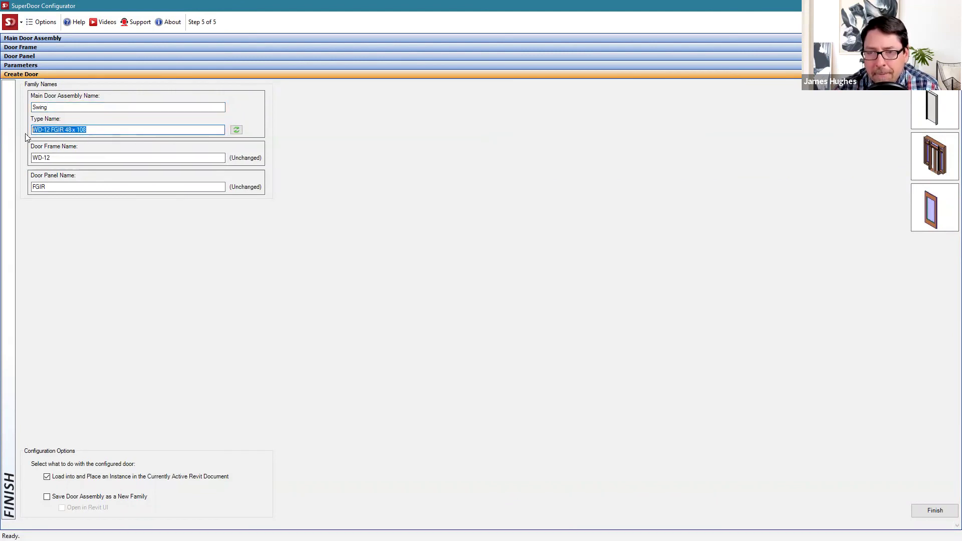
pyautogui.click(56, 158)
pyautogui.moveTo(66, 160); pyautogui.dragTo(5, 154)
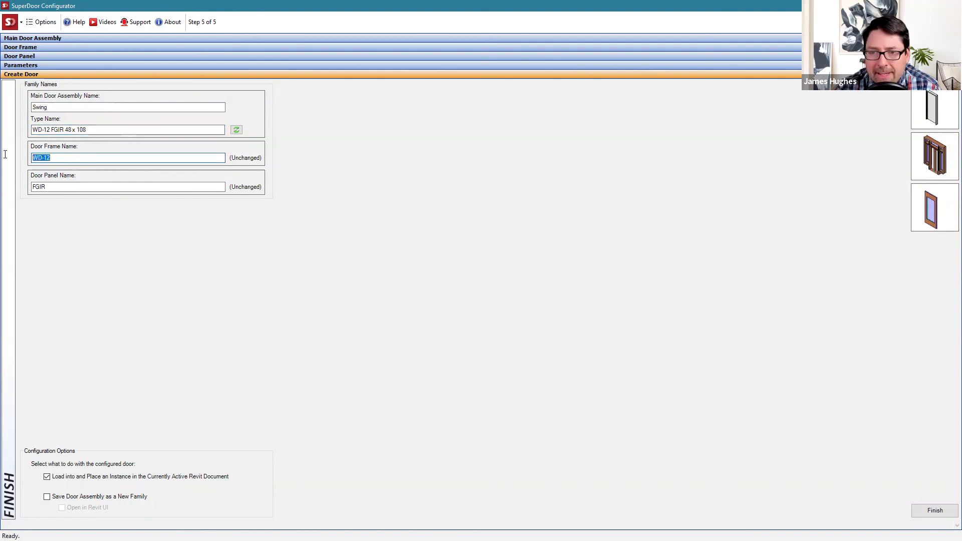
pyautogui.click(44, 158)
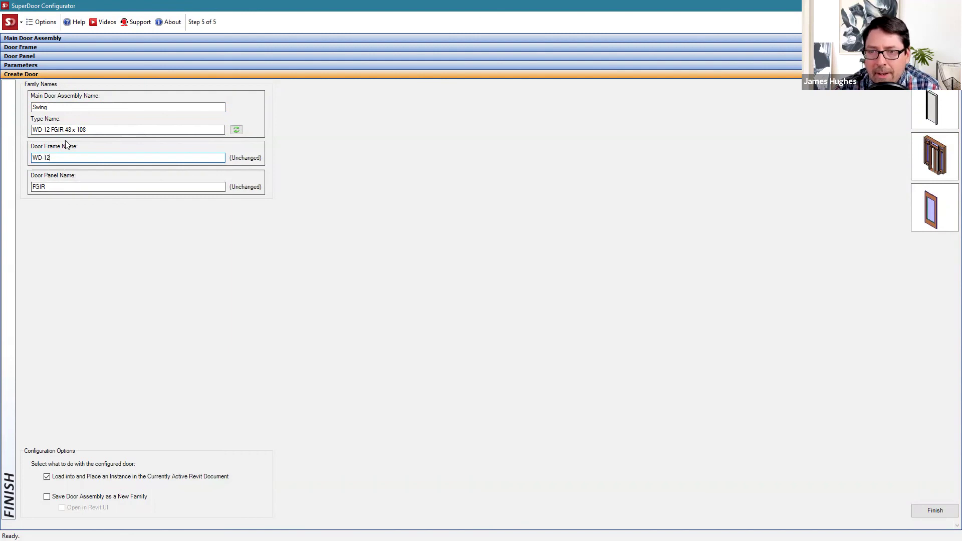
pyautogui.doubleClick(45, 187)
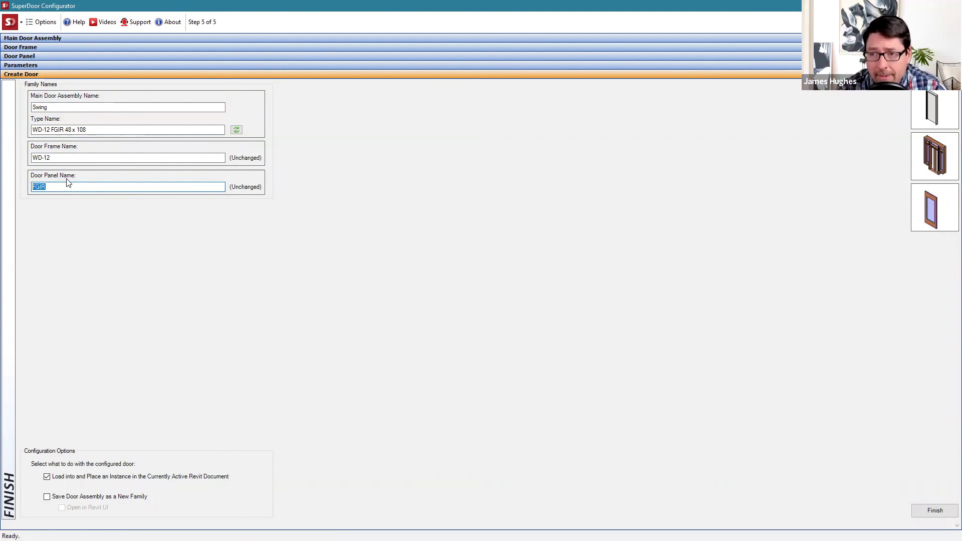
pyautogui.click(236, 130)
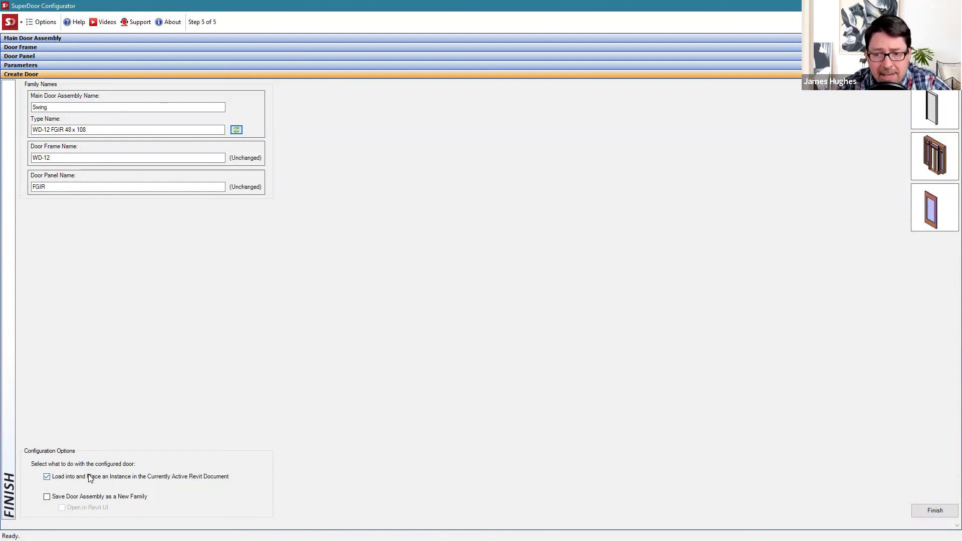
# - Try saving the door assembly as a new family instead of loading it, and restore loading and placing it in the active Revit document
pyautogui.click(47, 497)
pyautogui.click(46, 476)
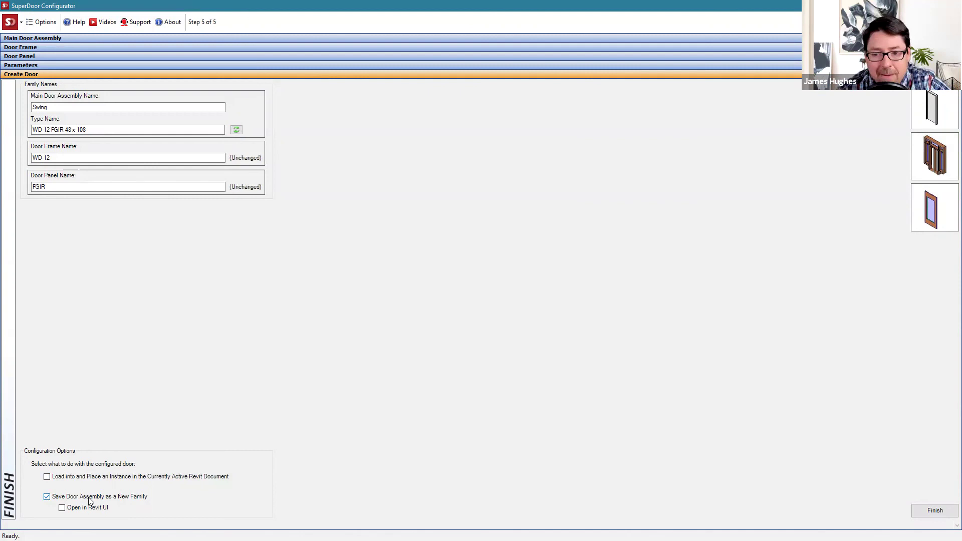
pyautogui.click(47, 498)
pyautogui.click(47, 478)
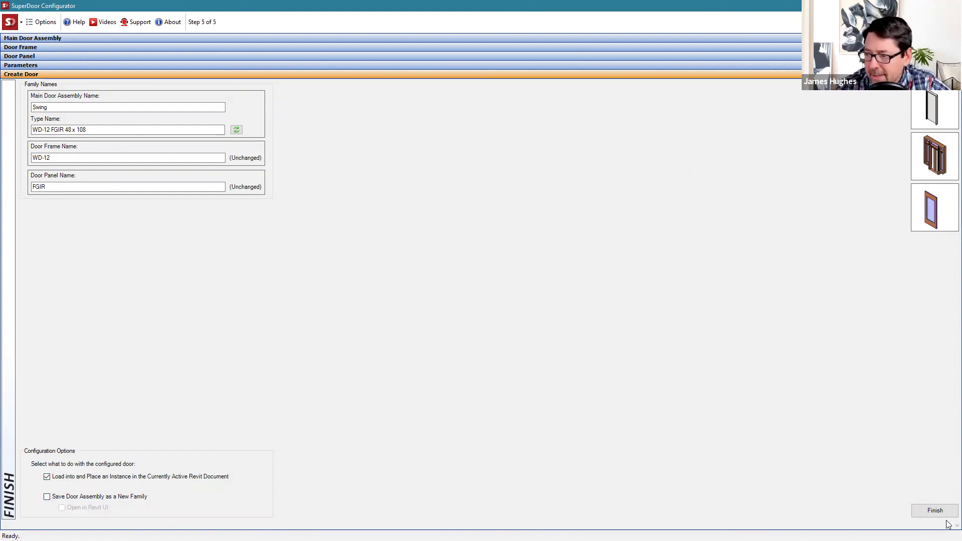
# - Finish the door configuration and place the door in Revit on the brick side wall between the window and the utility meter
pyautogui.click(935, 510)
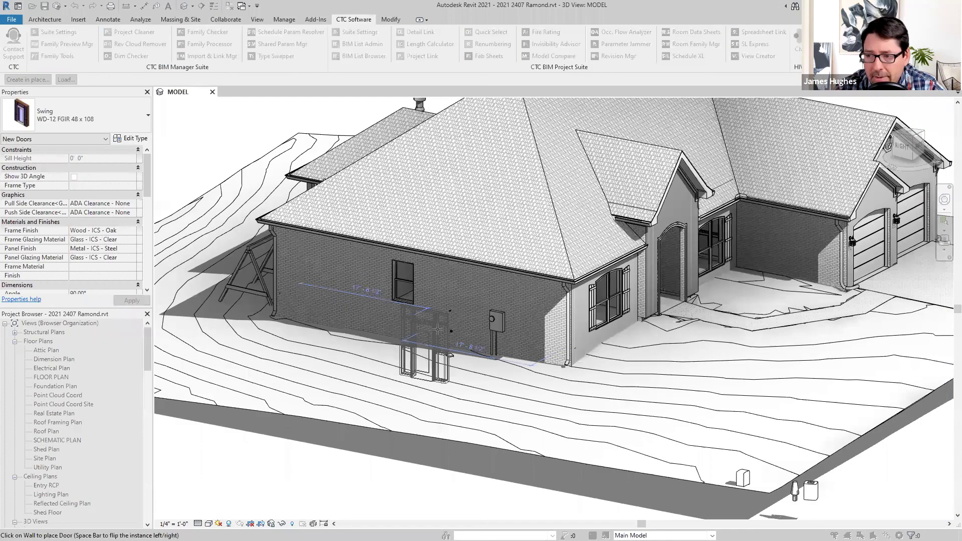
pyautogui.click(439, 330)
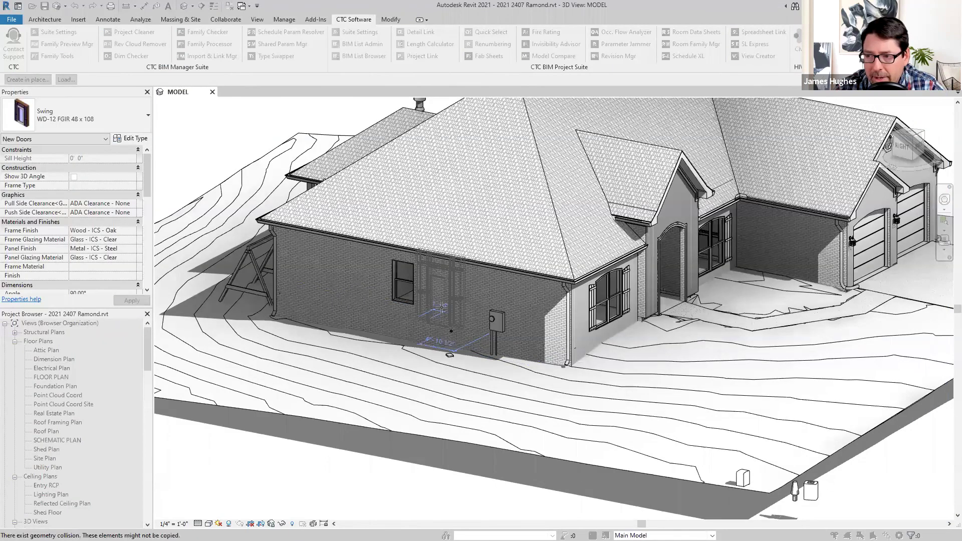
pyautogui.scroll(5, 442, 305)
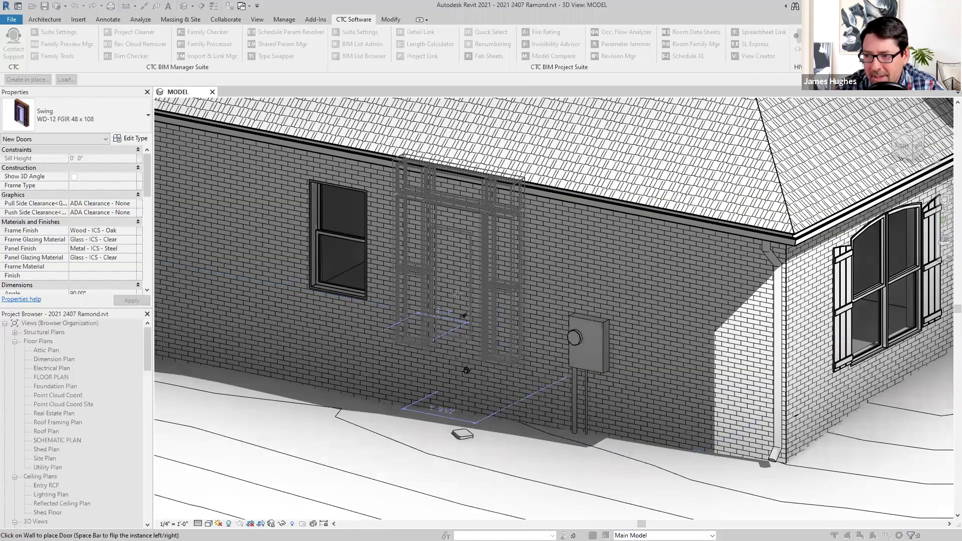
pyautogui.click(449, 289)
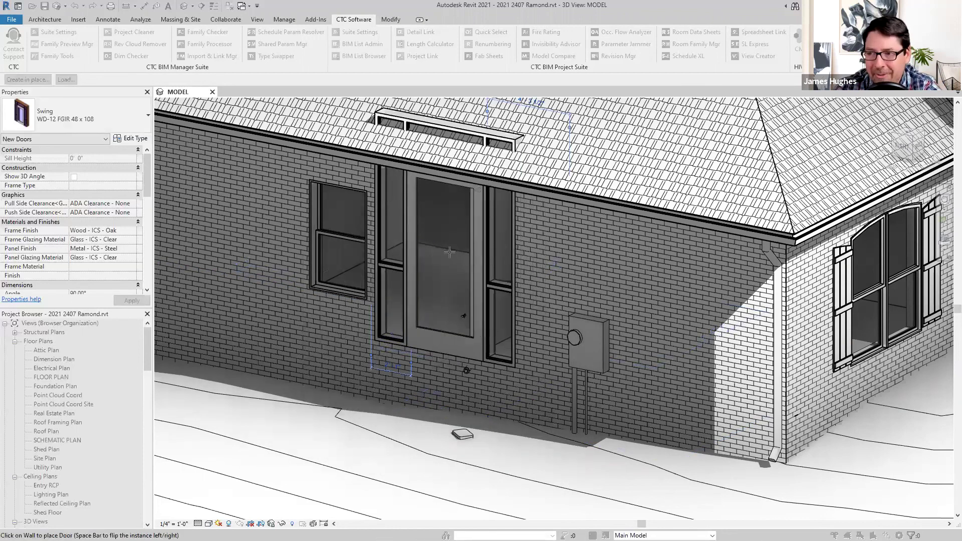
pyautogui.press('Escape')
pyautogui.press('Escape')
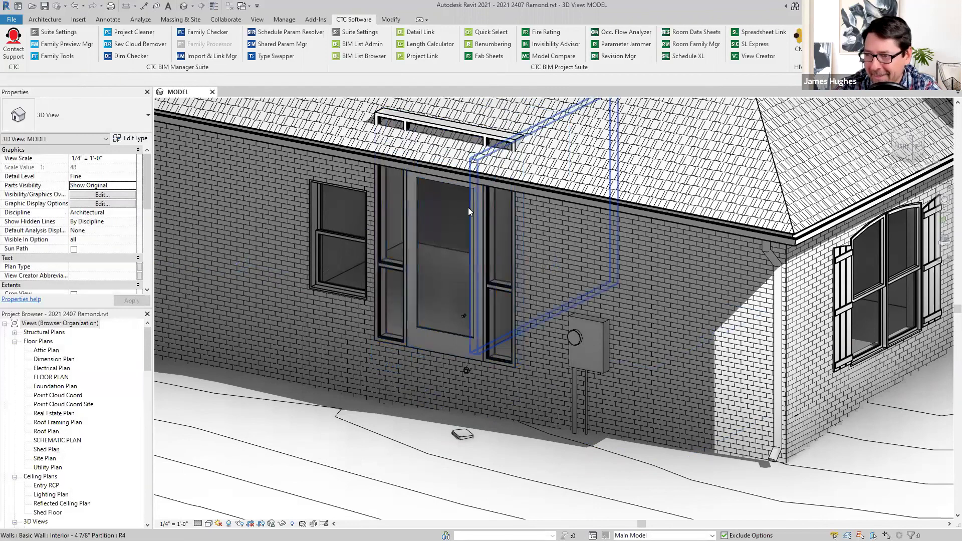
# - Set the type height of the placed WD-12 FGIR 48 x 108 swing door in the brick side wall to 7'
pyautogui.click(411, 224)
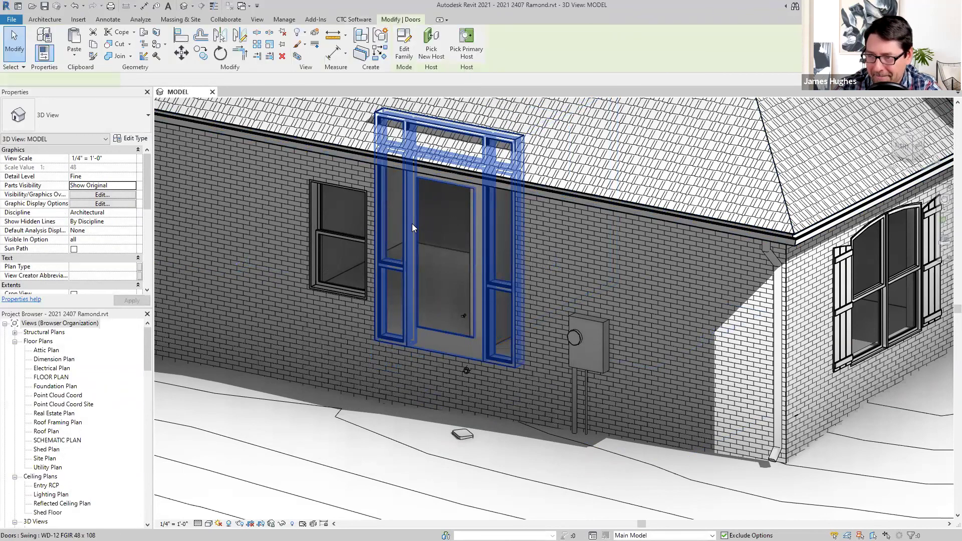
pyautogui.moveTo(439, 320); pyautogui.dragTo(424, 333, button='middle')
pyautogui.scroll(-5, 97, 202)
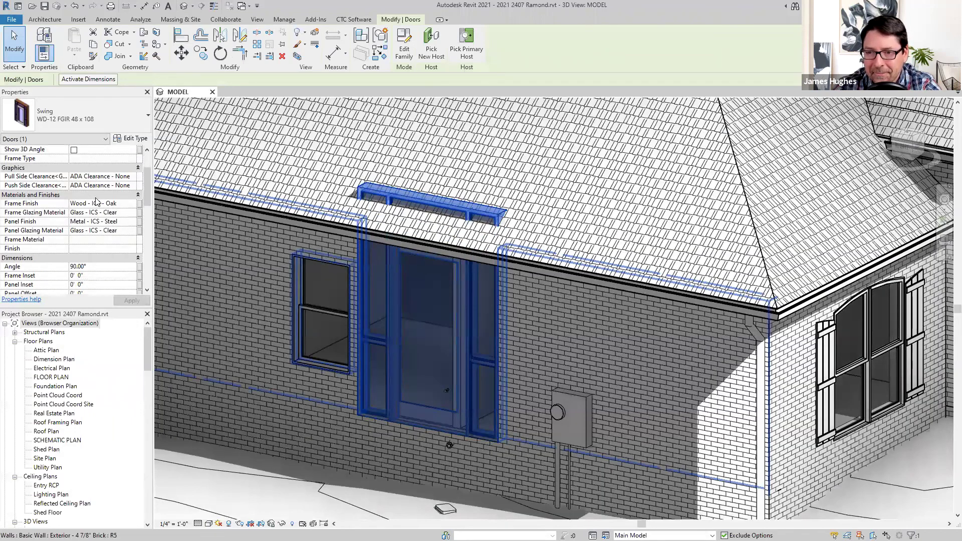
pyautogui.scroll(-5, 98, 202)
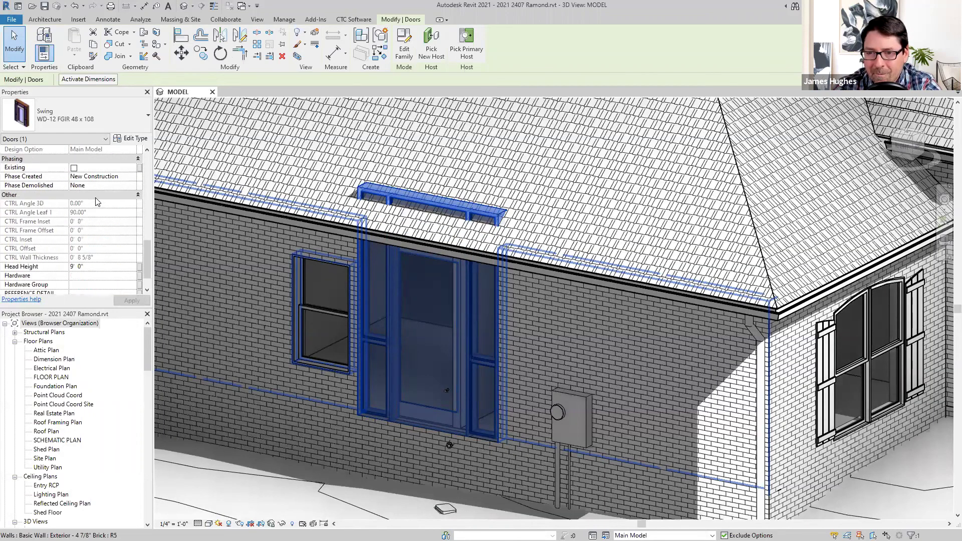
pyautogui.scroll(10, 98, 202)
pyautogui.click(133, 138)
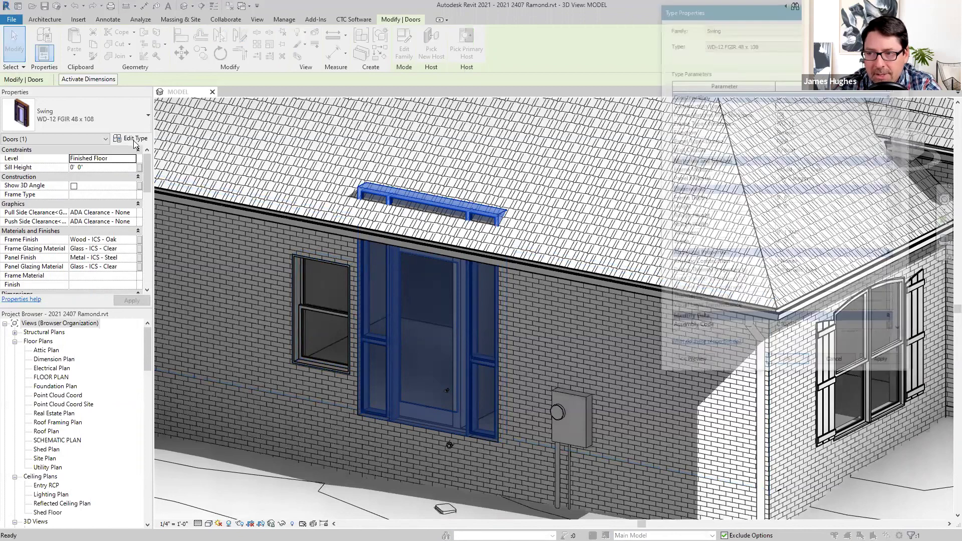
pyautogui.moveTo(743, 13); pyautogui.dragTo(655, 65)
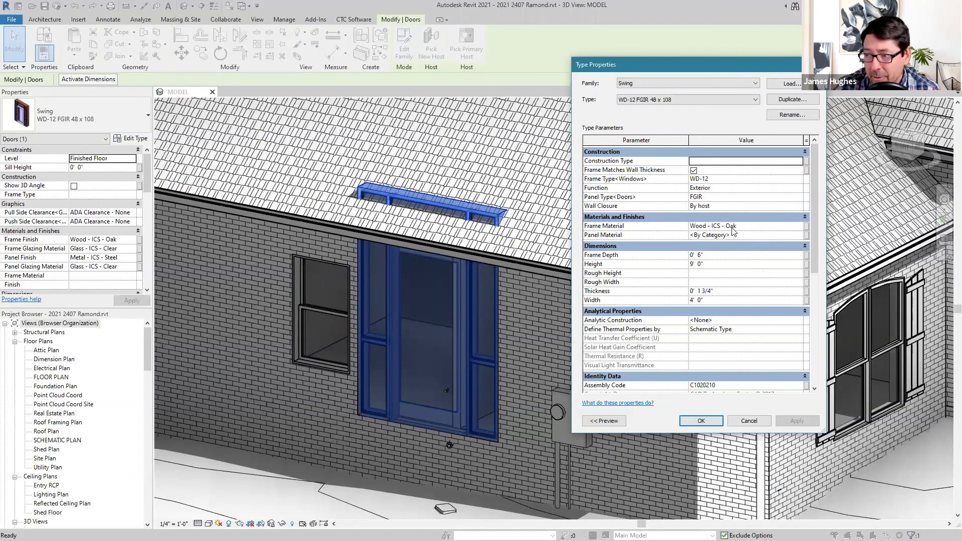
pyautogui.click(714, 265)
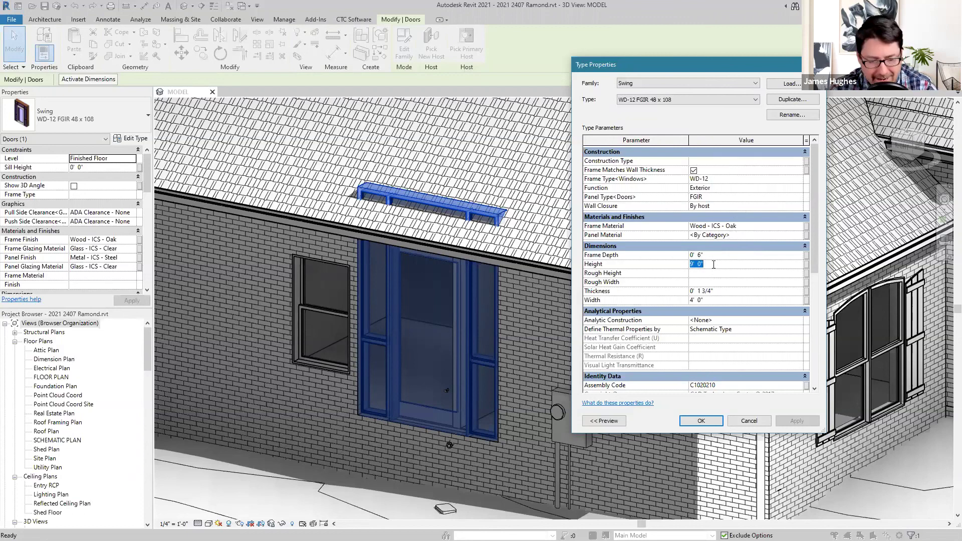
pyautogui.write('7')
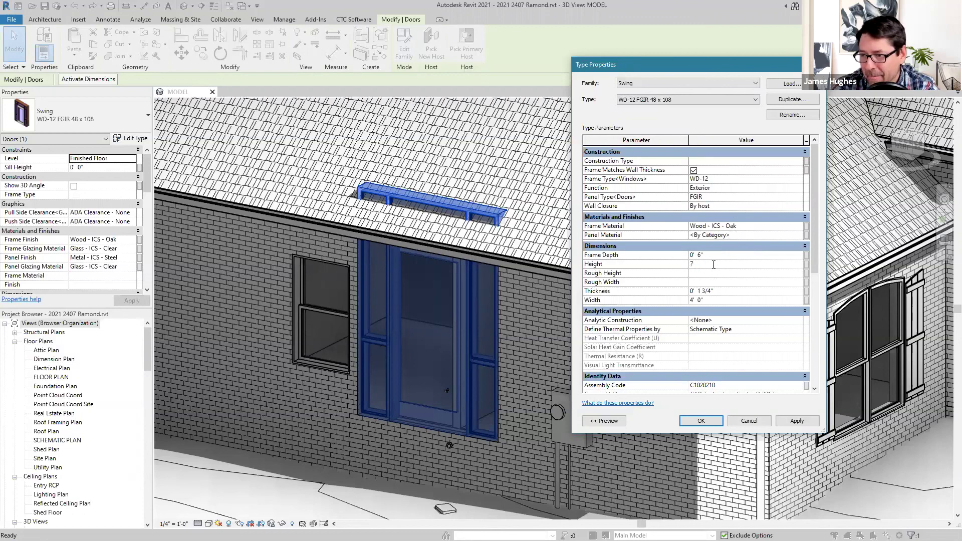
pyautogui.click(790, 421)
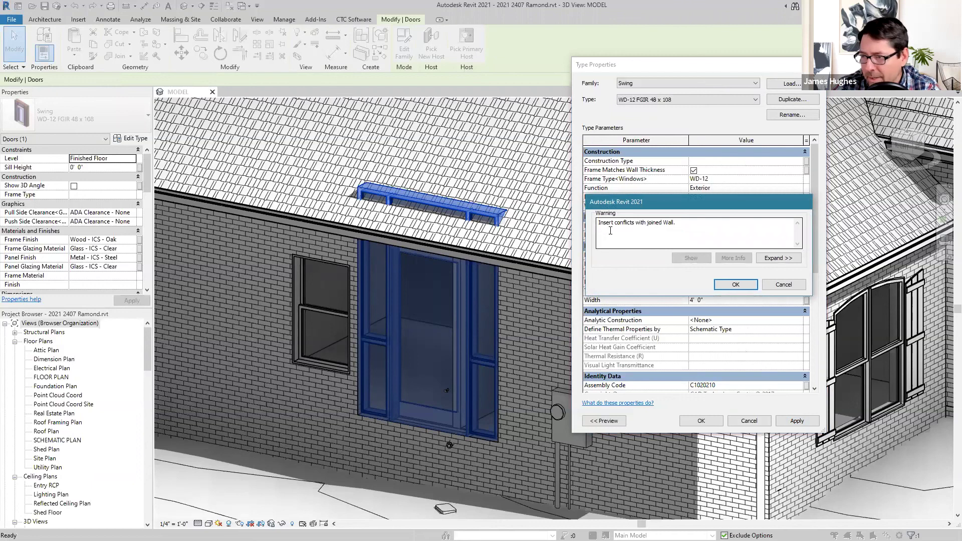
pyautogui.click(736, 284)
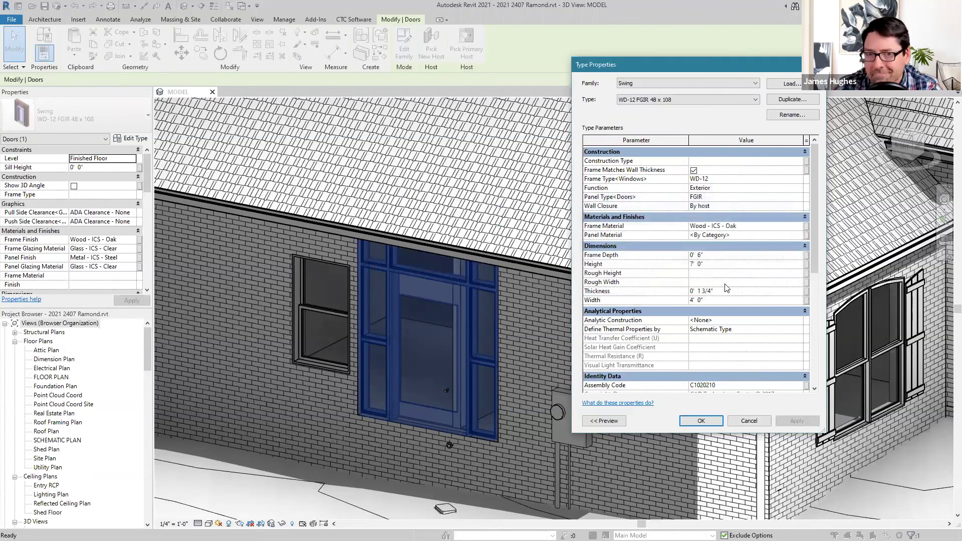
pyautogui.click(701, 422)
pyautogui.press('Escape')
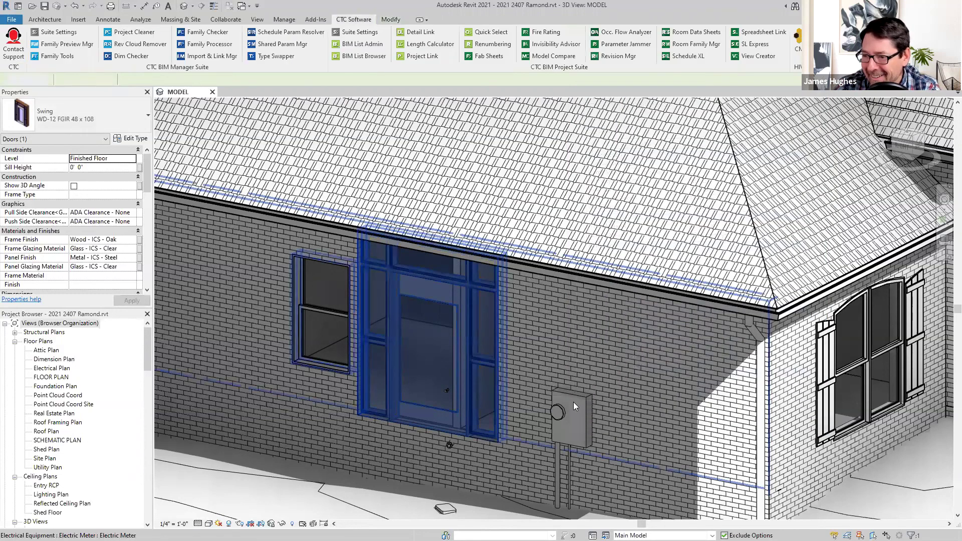
pyautogui.scroll(-5, 474, 349)
pyautogui.keyDown('shift'); pyautogui.moveTo(529, 421); pyautogui.dragTo(543, 378, button='middle'); pyautogui.keyUp('shift')
pyautogui.moveTo(558, 322)
pyautogui.keyDown('shift'); pyautogui.mouseDown(button='middle')
pyautogui.moveTo(601, 351)
pyautogui.moveTo(543, 368)
pyautogui.mouseUp(button='middle'); pyautogui.keyUp('shift')
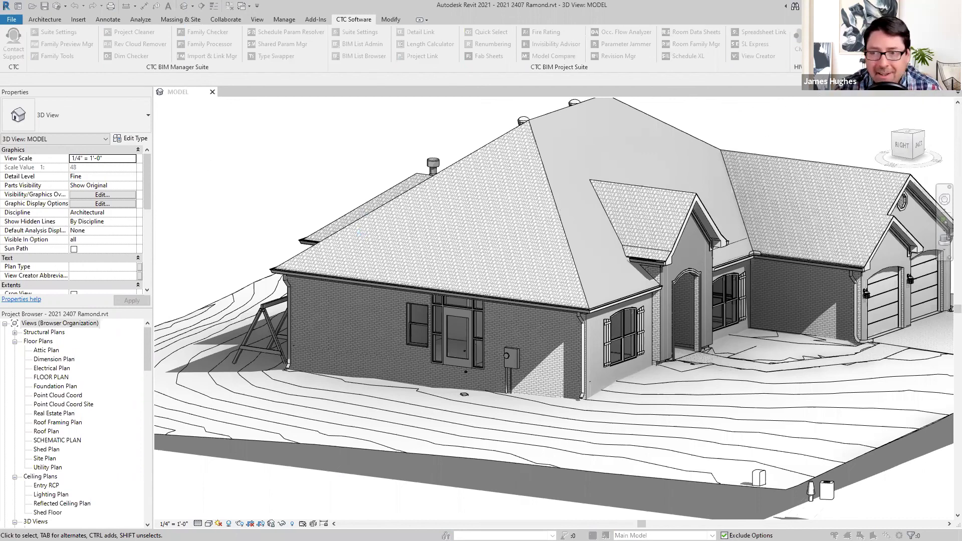
# - Examine the SuperDoor Configurator's general commands for options, help, support and licensing with the BiFold assembly selected
pyautogui.click(137, 160)
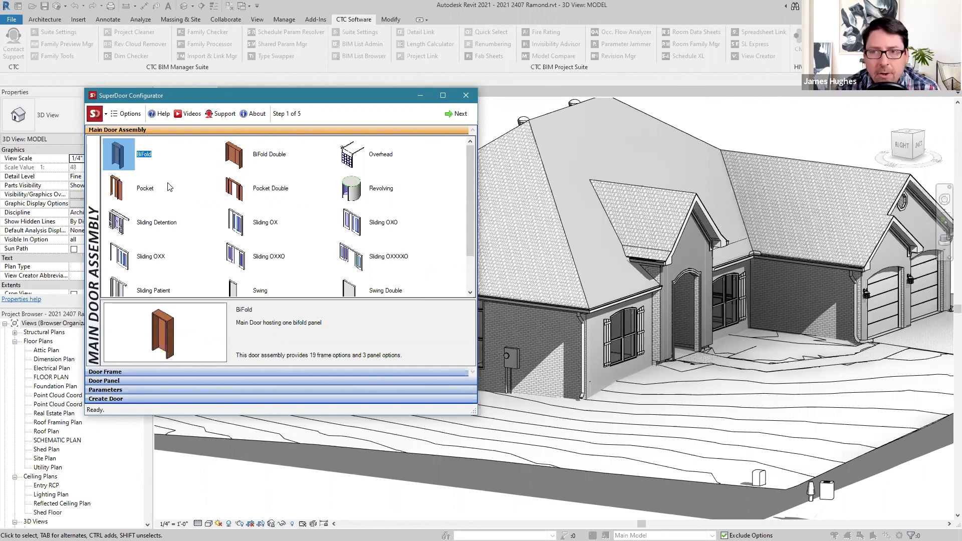
pyautogui.moveTo(352, 93); pyautogui.dragTo(355, 71)
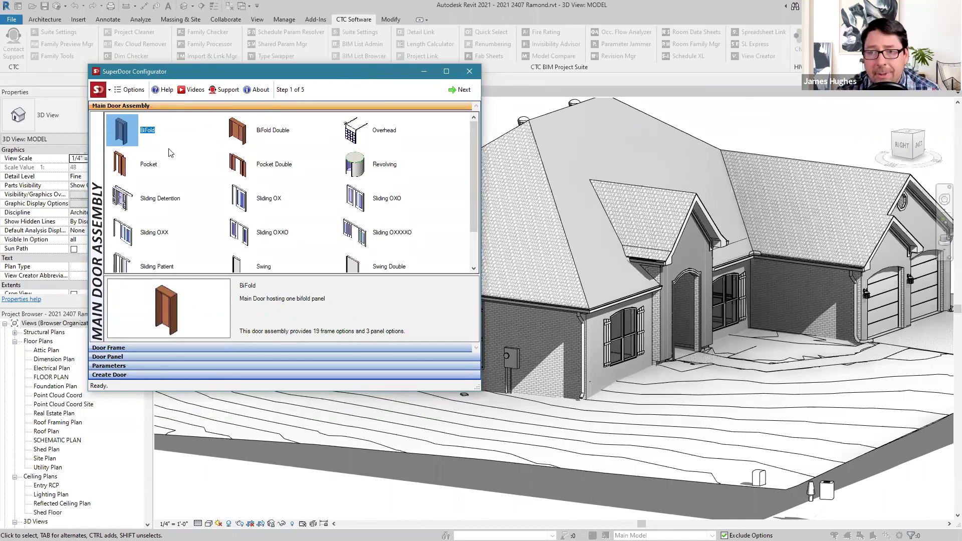
pyautogui.click(111, 88)
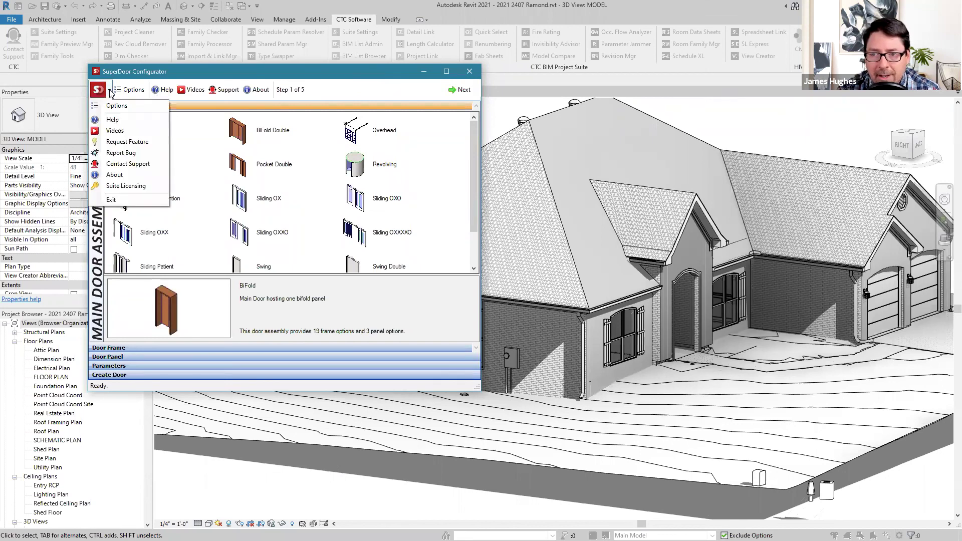
pyautogui.click(338, 88)
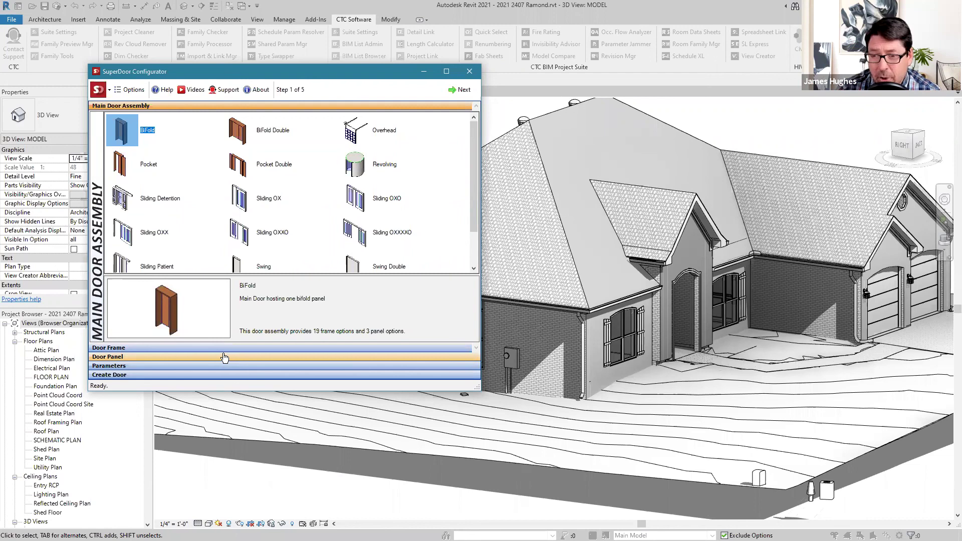
# - Examine the BiFold door's frame and panel choices and its dimension, graphics and other option parameters
pyautogui.click(167, 369)
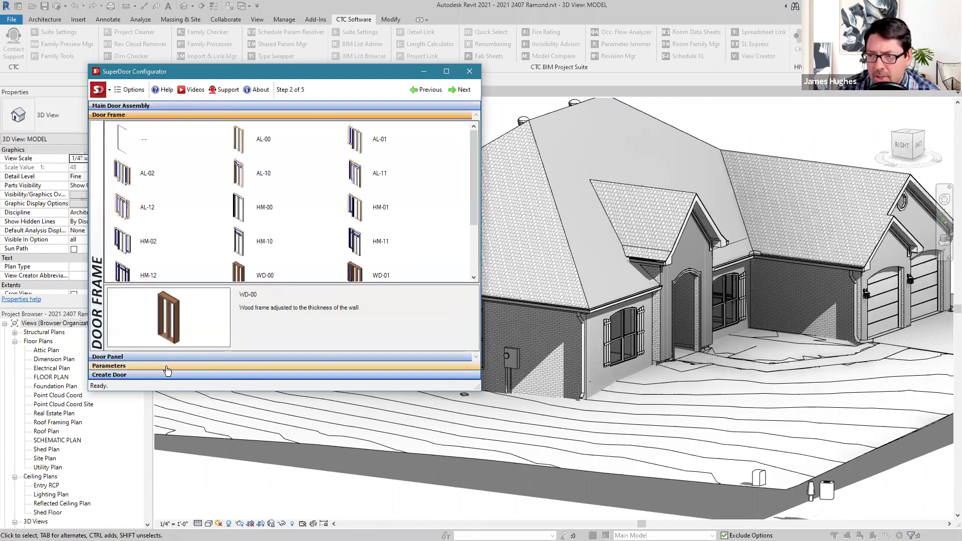
pyautogui.click(167, 368)
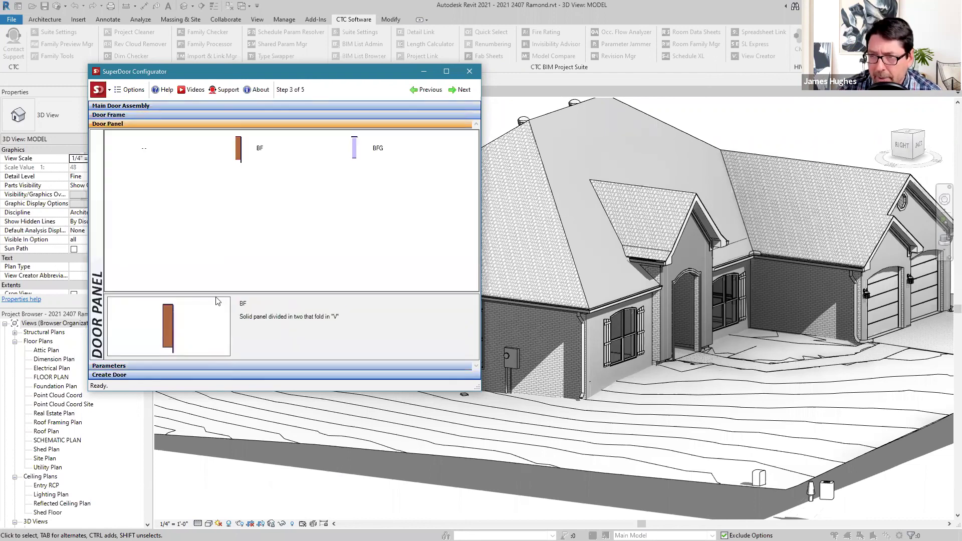
pyautogui.click(117, 365)
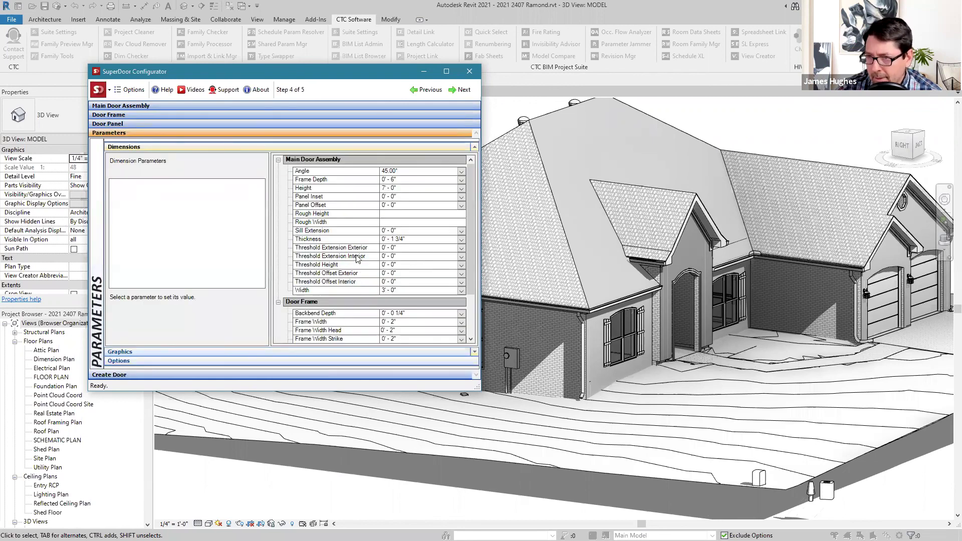
pyautogui.scroll(-2, 381, 231)
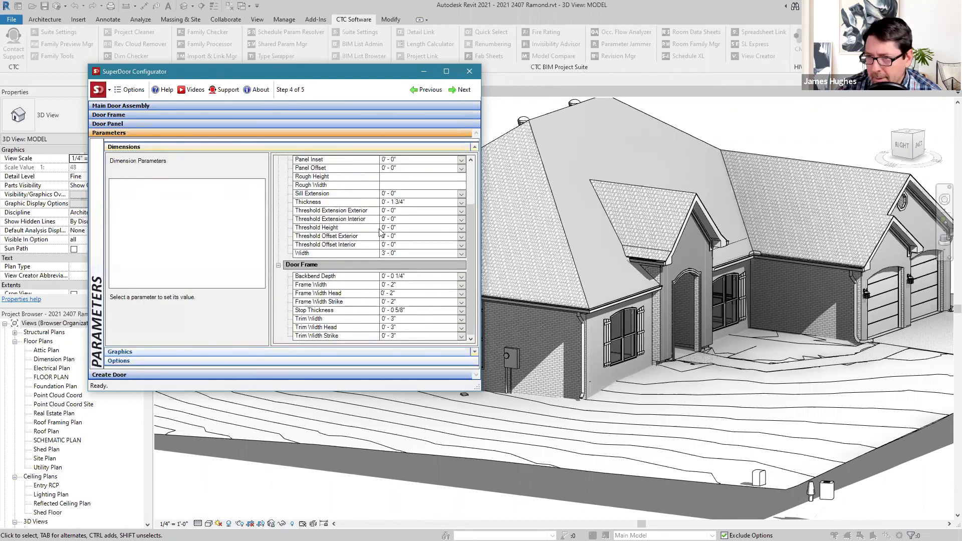
pyautogui.click(218, 351)
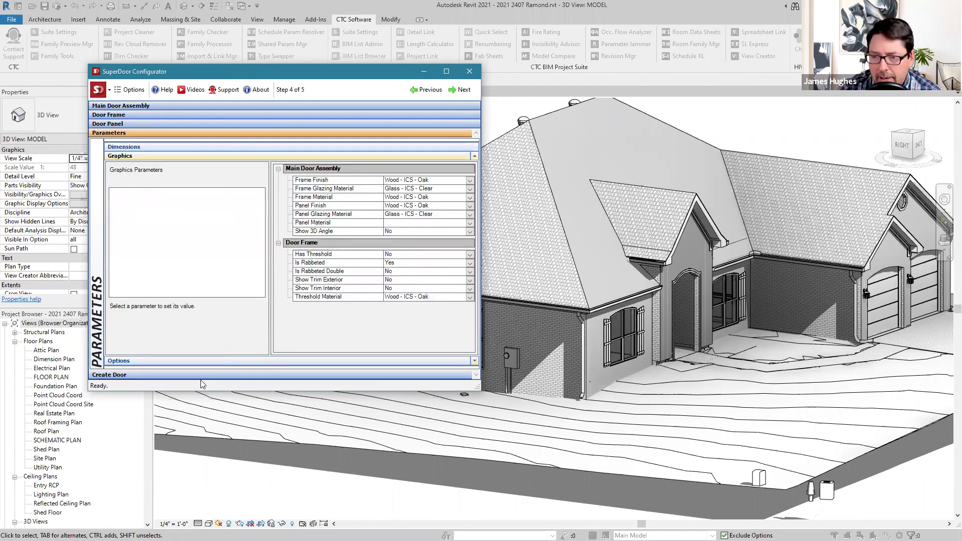
pyautogui.click(188, 364)
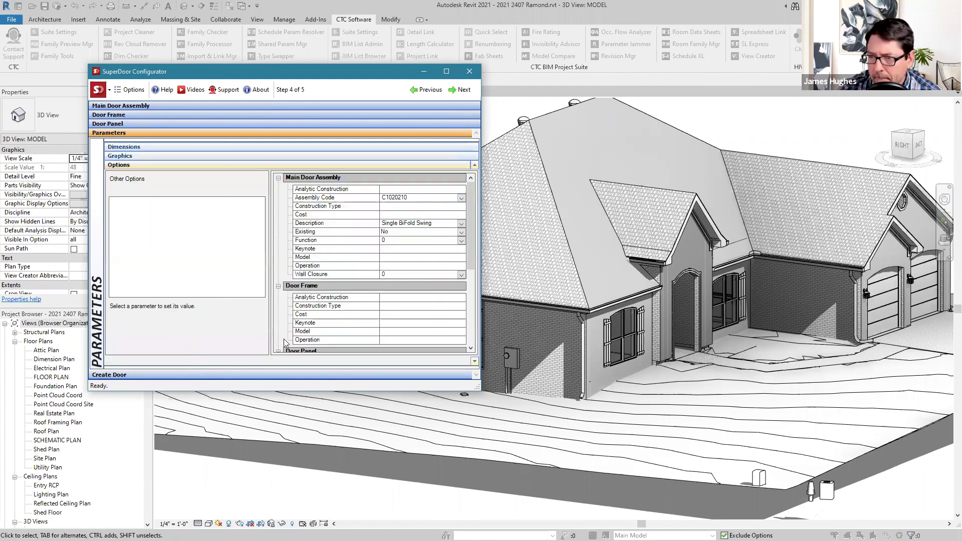
pyautogui.scroll(-4, 401, 256)
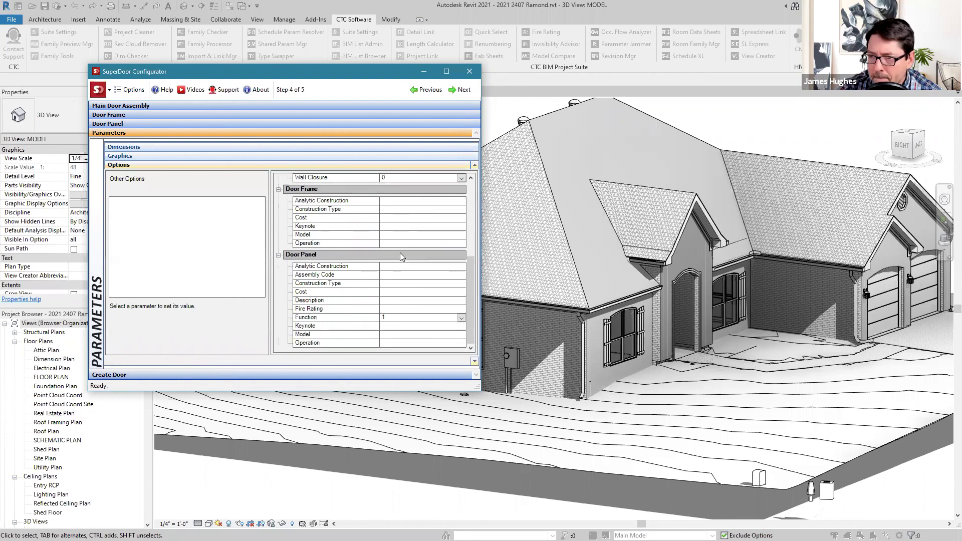
pyautogui.scroll(4, 400, 253)
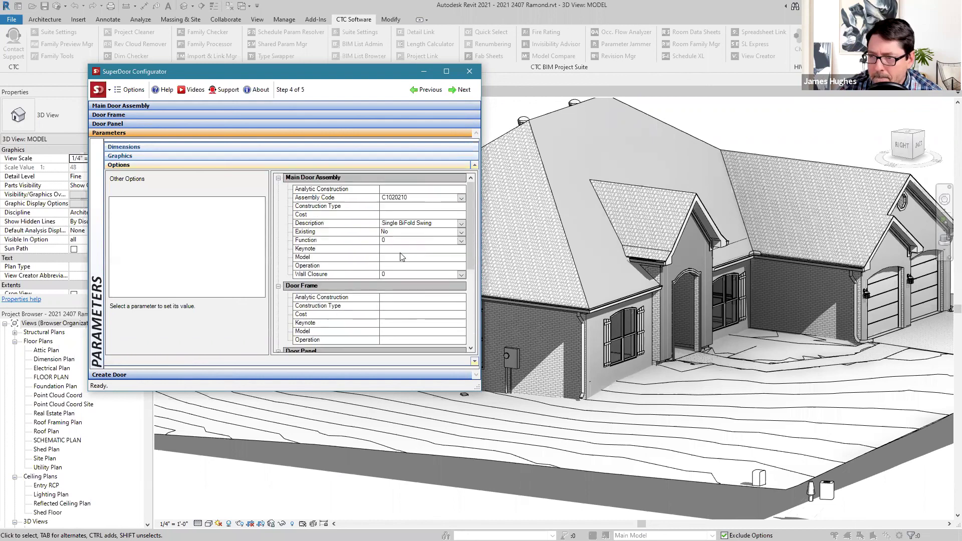
pyautogui.click(148, 151)
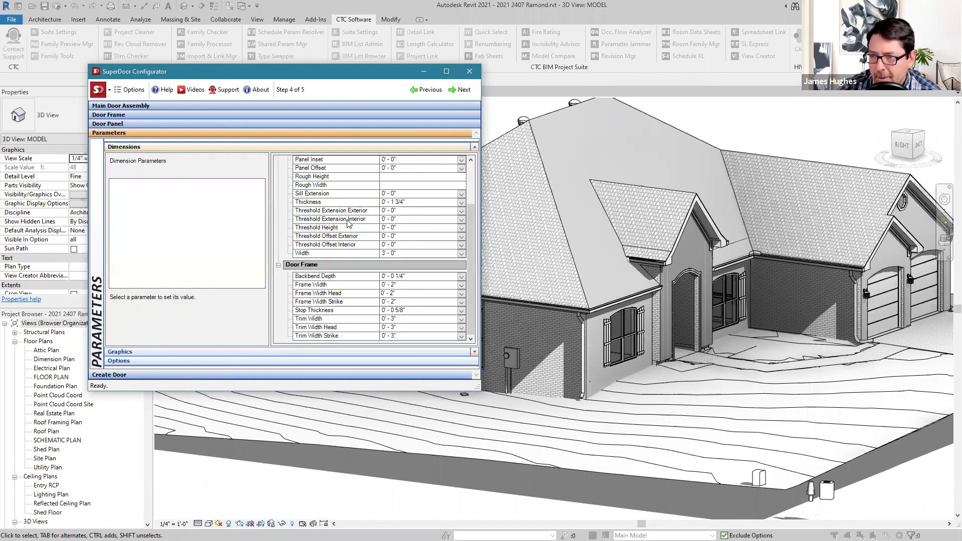
pyautogui.scroll(2, 349, 223)
pyautogui.scroll(-3, 349, 223)
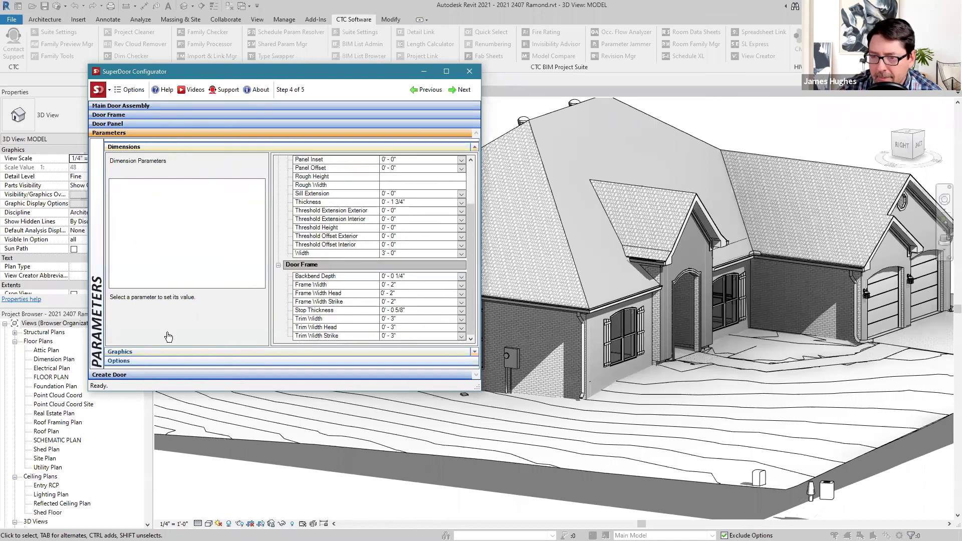
pyautogui.click(124, 359)
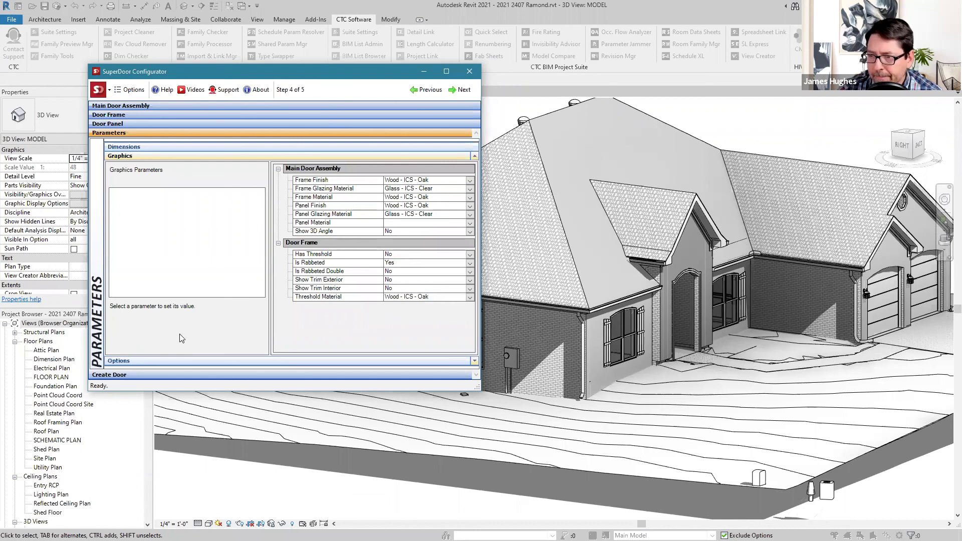
pyautogui.click(150, 361)
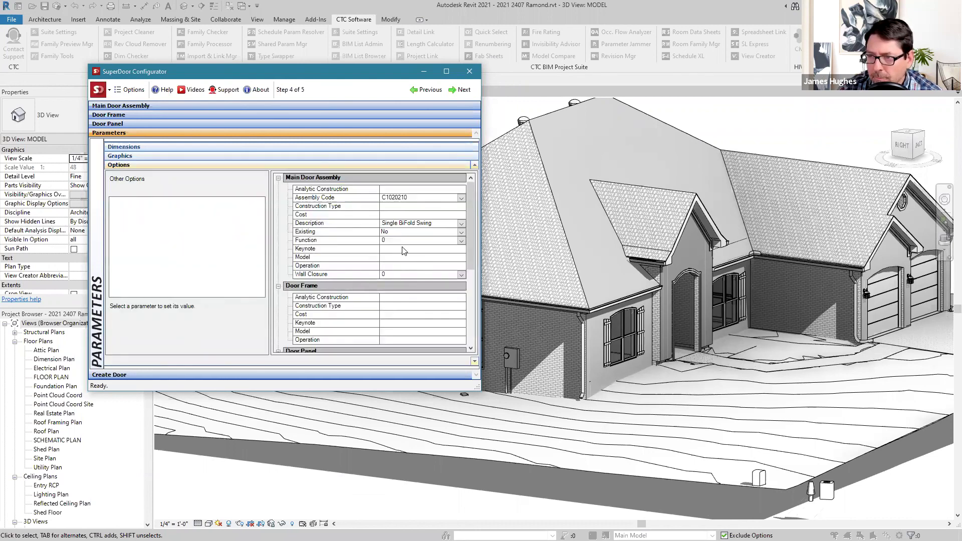
pyautogui.scroll(-3, 398, 256)
pyautogui.scroll(3, 396, 255)
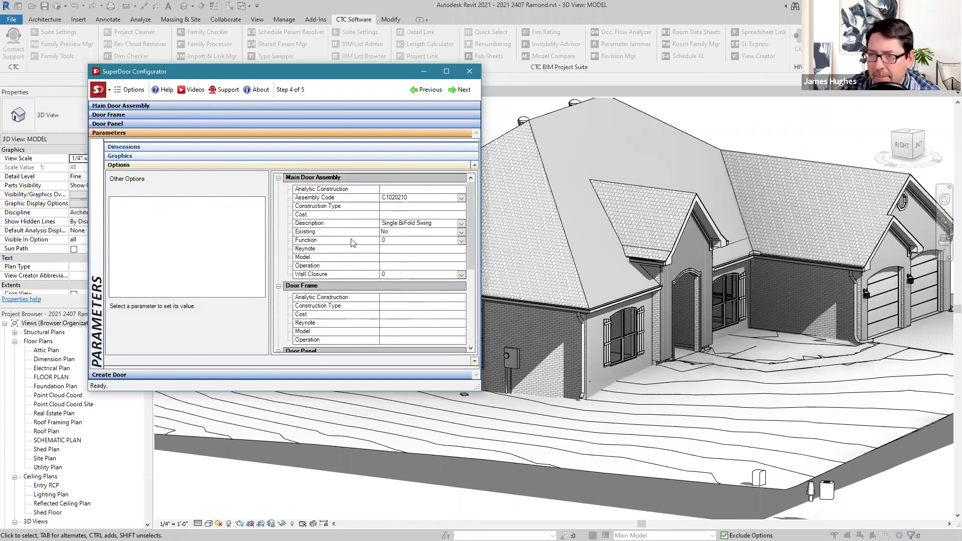
# - Go back to the main door assemblies, preview the Sliding OXXO door and choose the Swing assembly
pyautogui.click(135, 107)
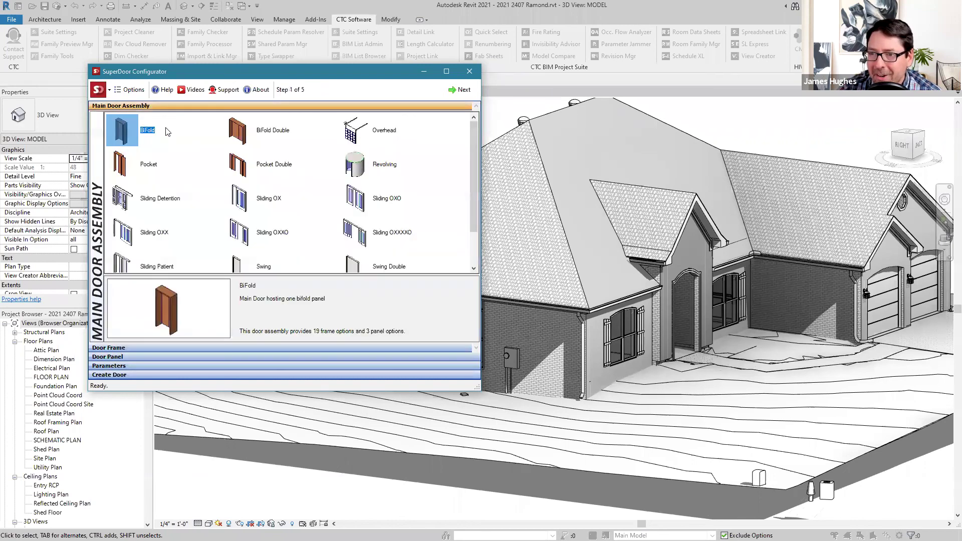
pyautogui.click(145, 161)
pyautogui.scroll(-1, 297, 206)
pyautogui.click(295, 201)
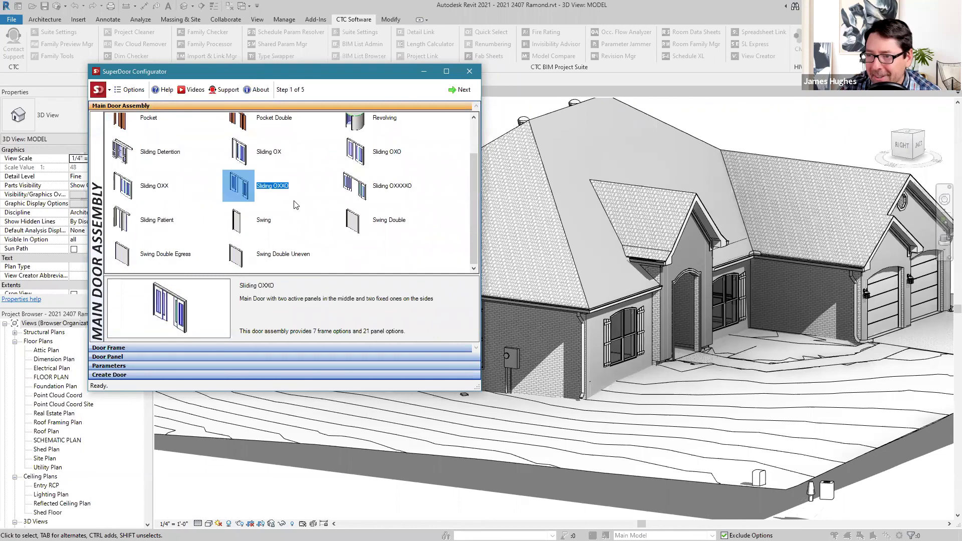
pyautogui.click(240, 227)
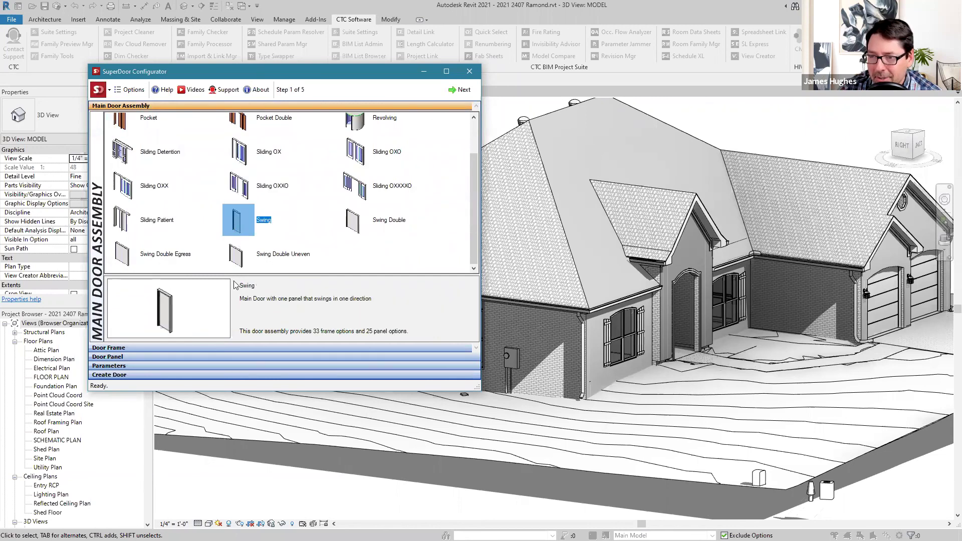
# - Choose the AL-11A aluminum frame and the solid F panel for the swing door, and continue to its dimension parameters
pyautogui.click(207, 350)
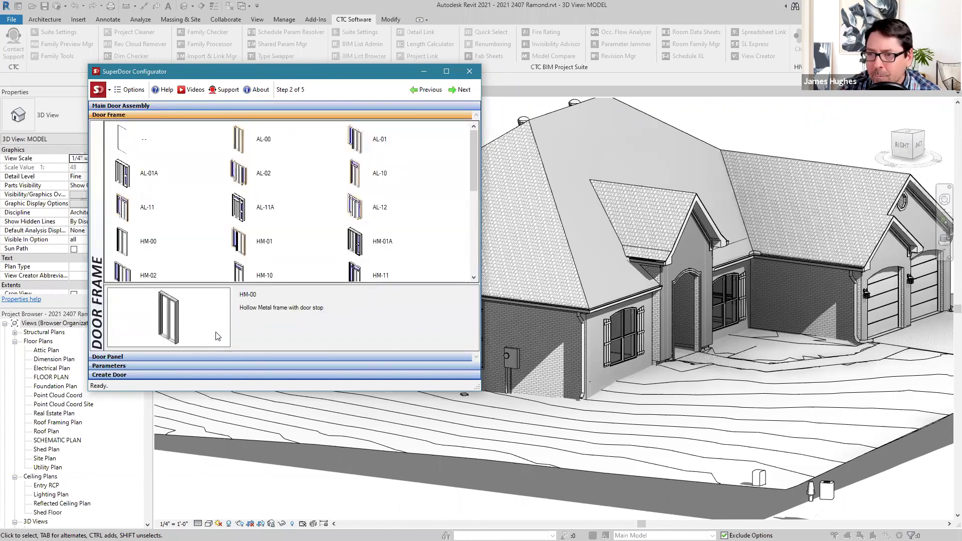
pyautogui.click(236, 206)
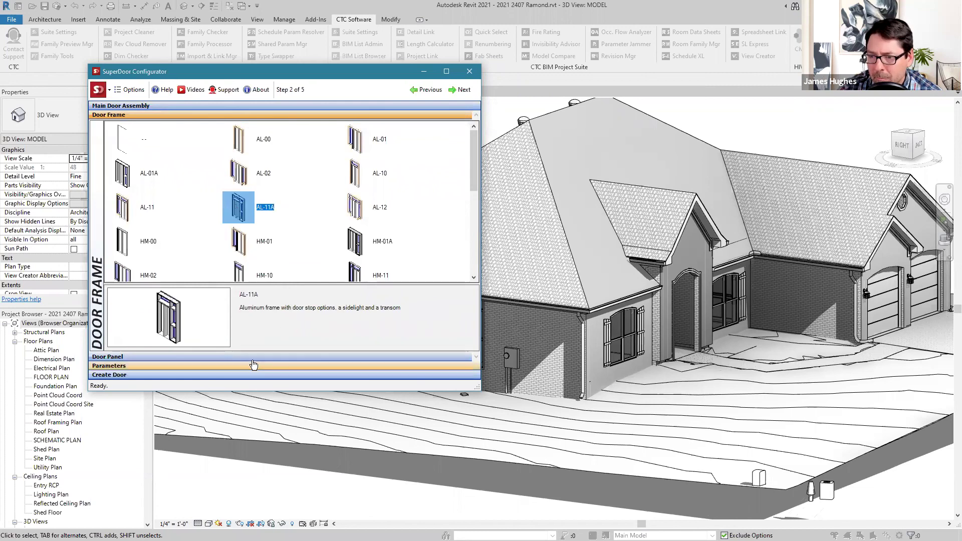
pyautogui.click(249, 356)
pyautogui.click(239, 149)
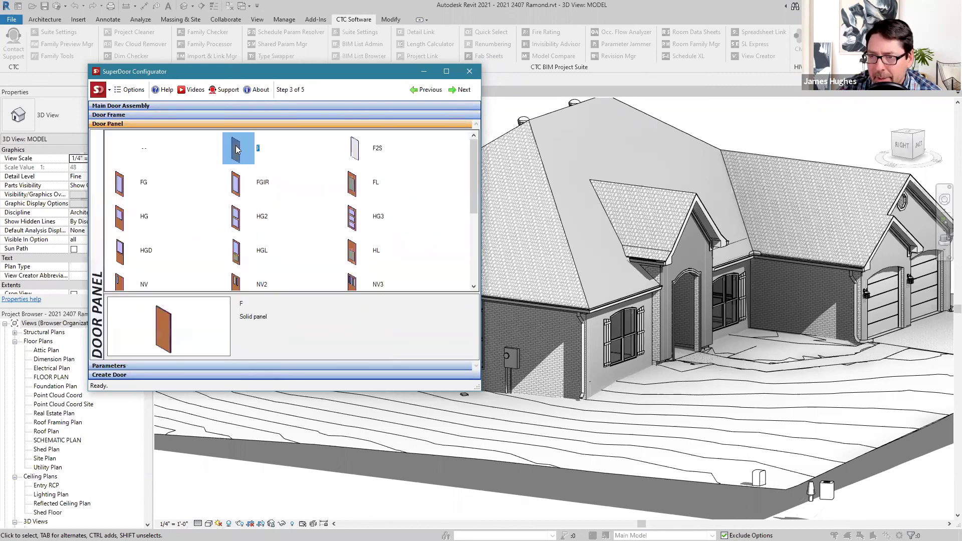
pyautogui.click(232, 367)
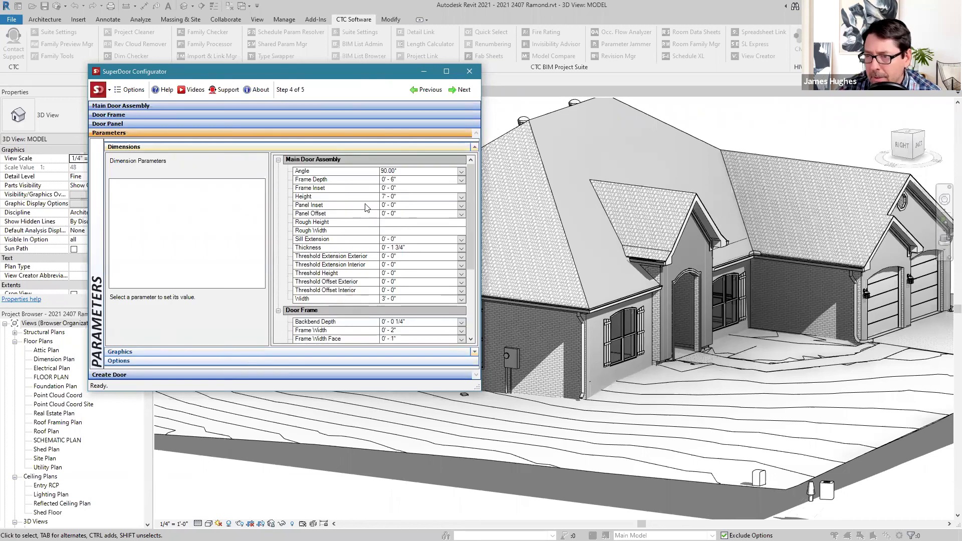
# - Review the dimension and graphics parameters, and set the swing door's Pull Side Clearance to ADA Hinge Side Approach 60" Corridor
pyautogui.scroll(-2, 351, 219)
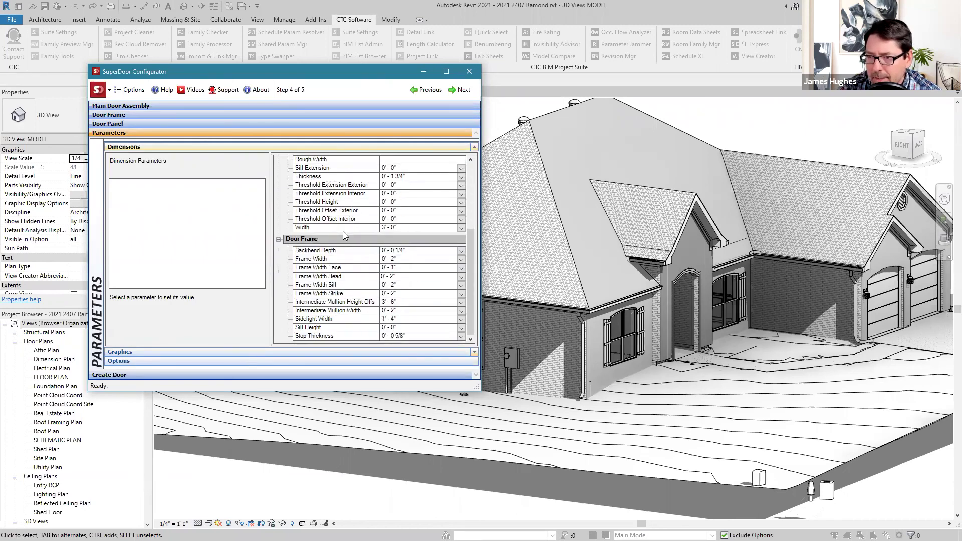
pyautogui.scroll(2, 342, 231)
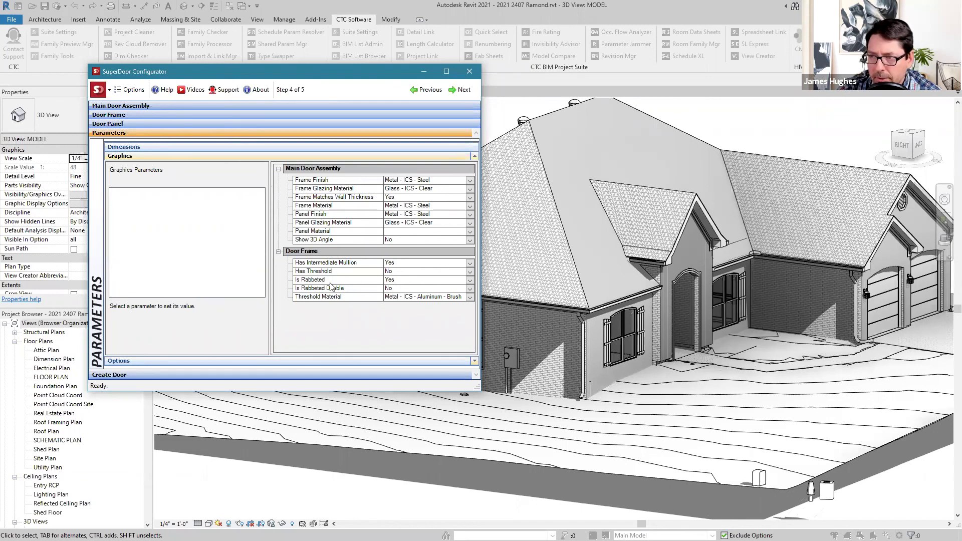
pyautogui.click(130, 363)
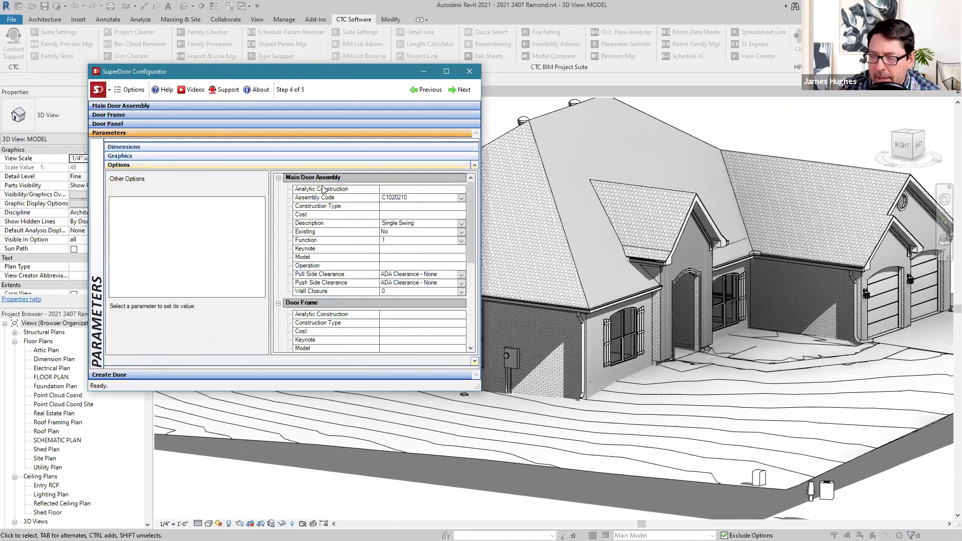
pyautogui.click(461, 275)
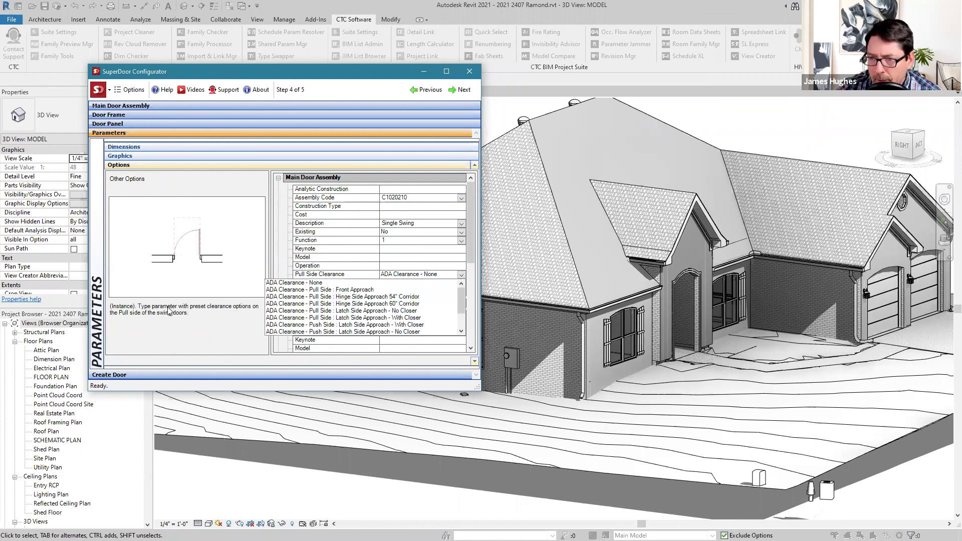
pyautogui.click(320, 304)
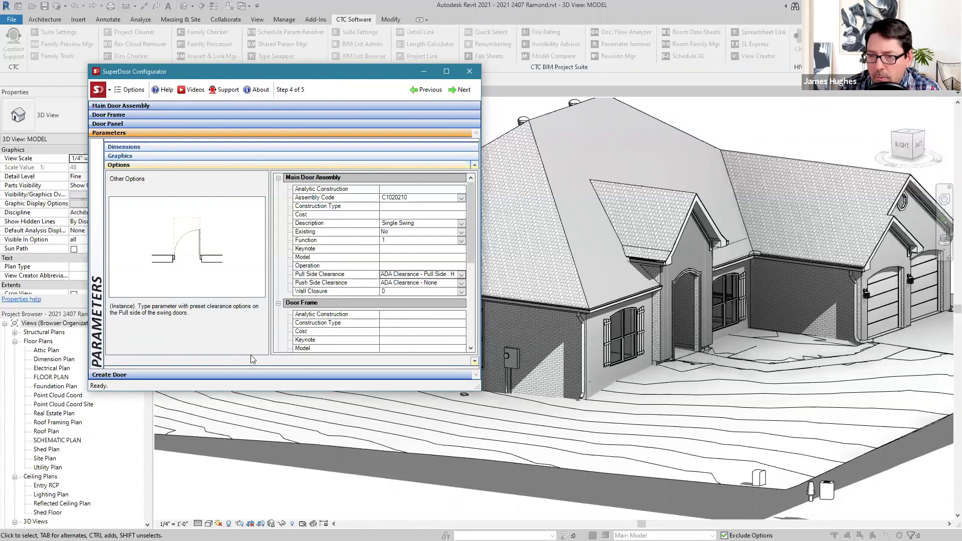
# - Finish the AL-11A F 36 x 84 swing door and place it in the brick wall beside the garage, about 7 feet from the inner corner
pyautogui.click(232, 374)
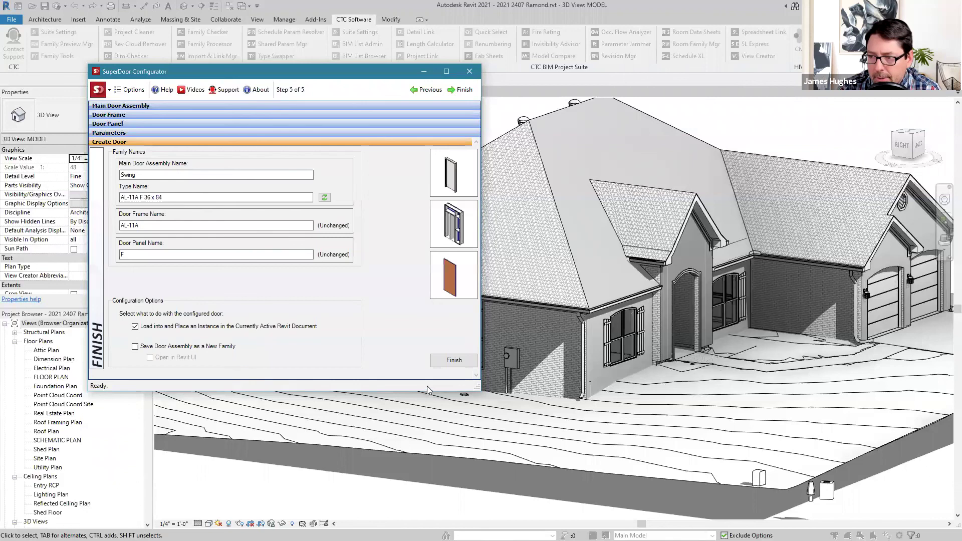
pyautogui.click(442, 360)
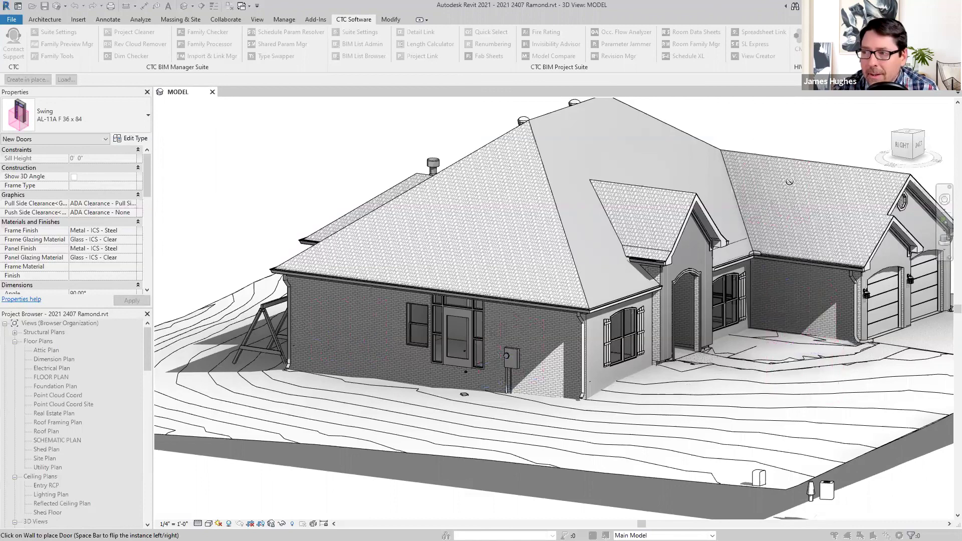
pyautogui.scroll(10, 752, 160)
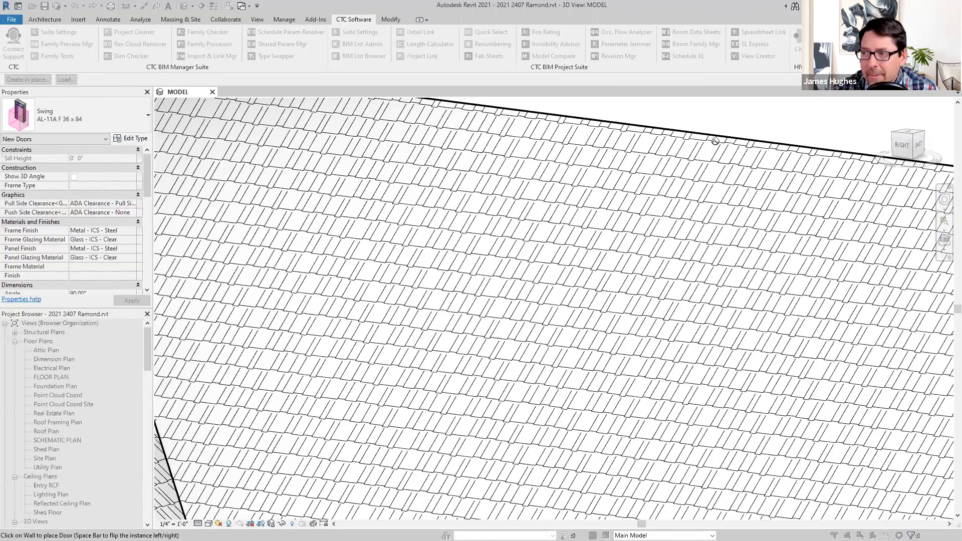
pyautogui.scroll(-10, 721, 151)
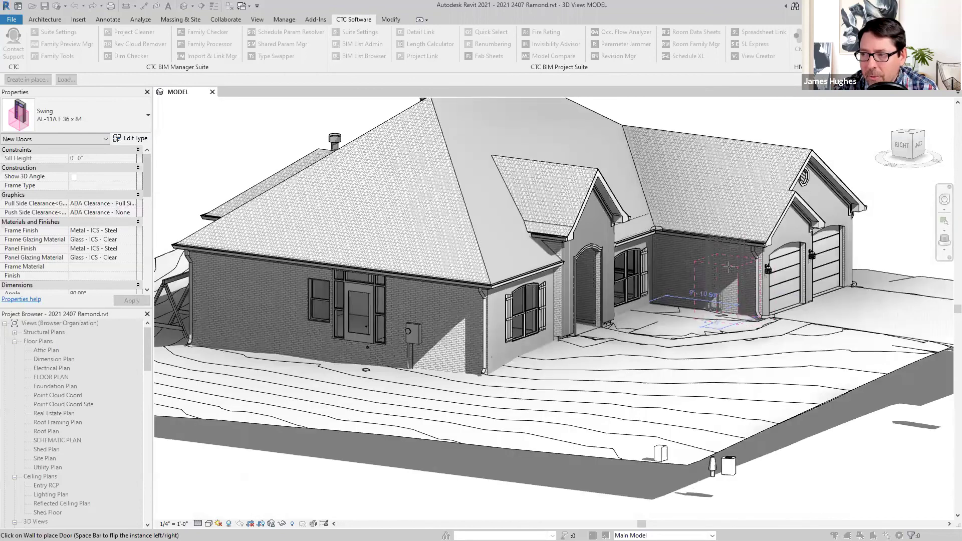
pyautogui.scroll(3, 729, 268)
pyautogui.scroll(3, 646, 266)
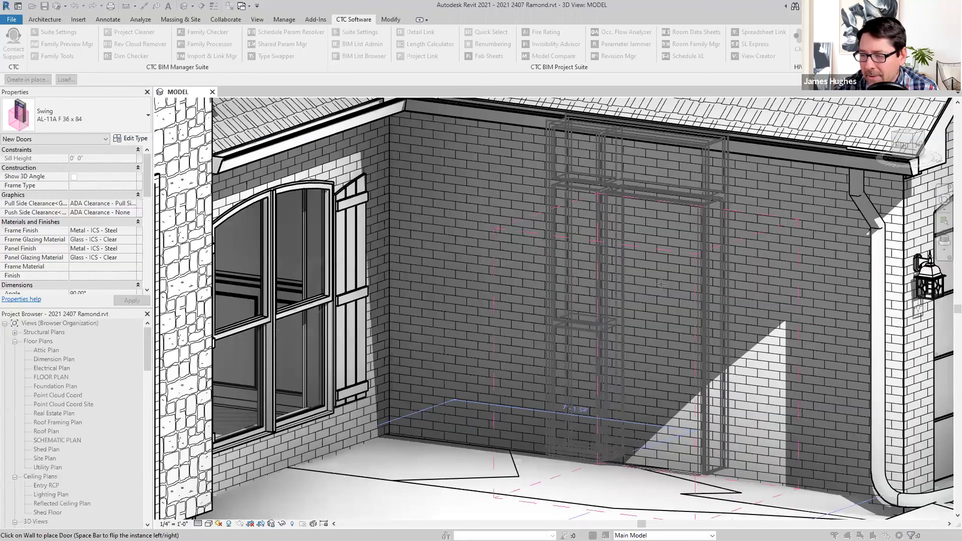
pyautogui.click(658, 283)
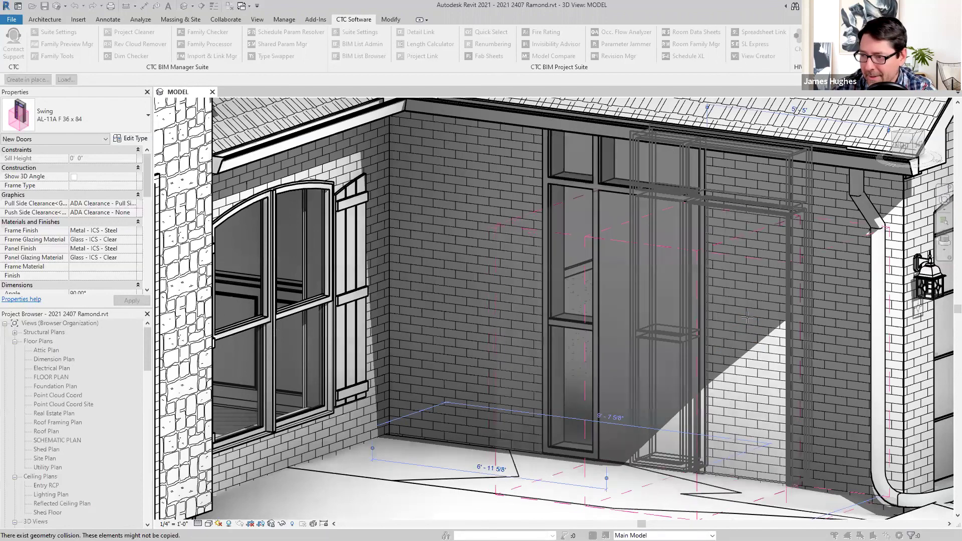
pyautogui.press('Escape')
pyautogui.press('Escape')
# - Examine the placed swing door and its ADA clearance zone on the brick wall in the 3D model
pyautogui.scroll(-6, 667, 330)
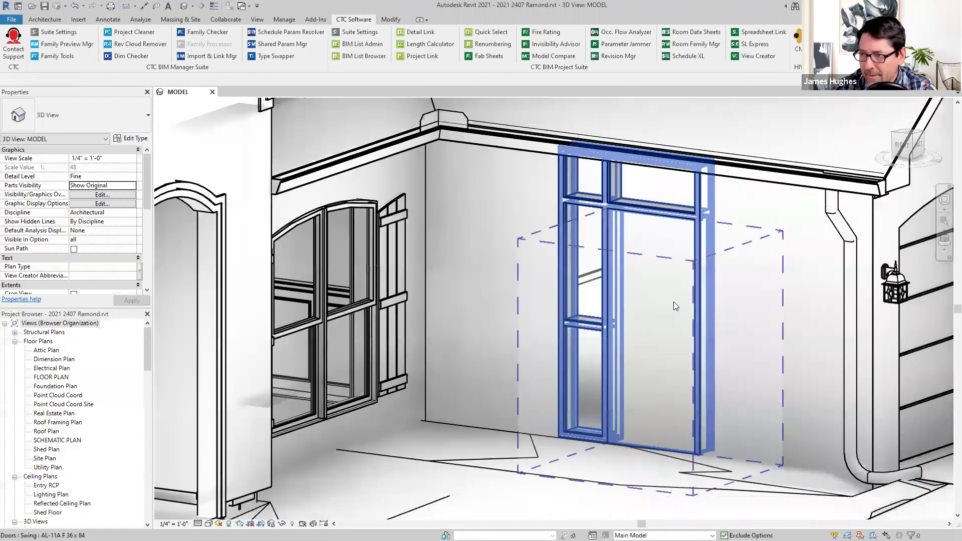
pyautogui.scroll(3, 552, 393)
pyautogui.scroll(-2, 551, 392)
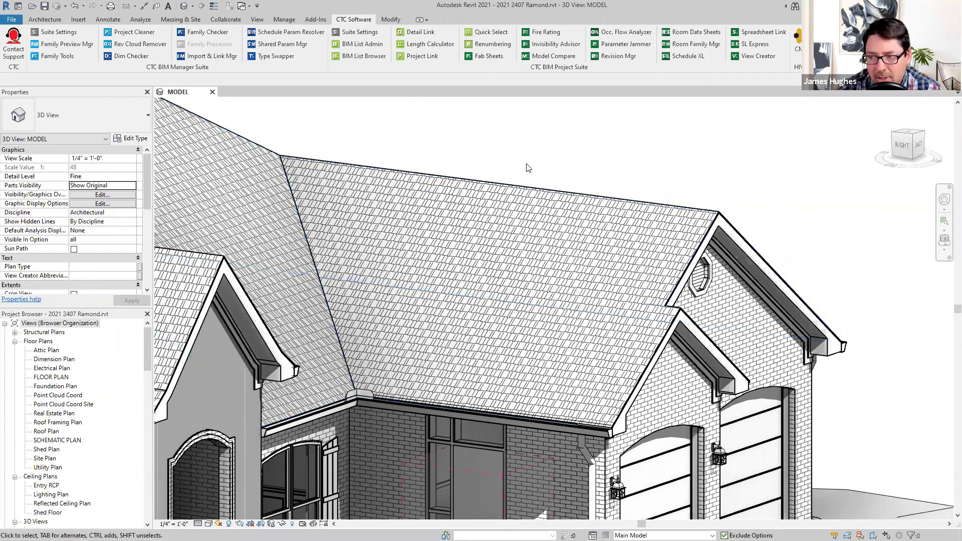
pyautogui.scroll(-5, 516, 169)
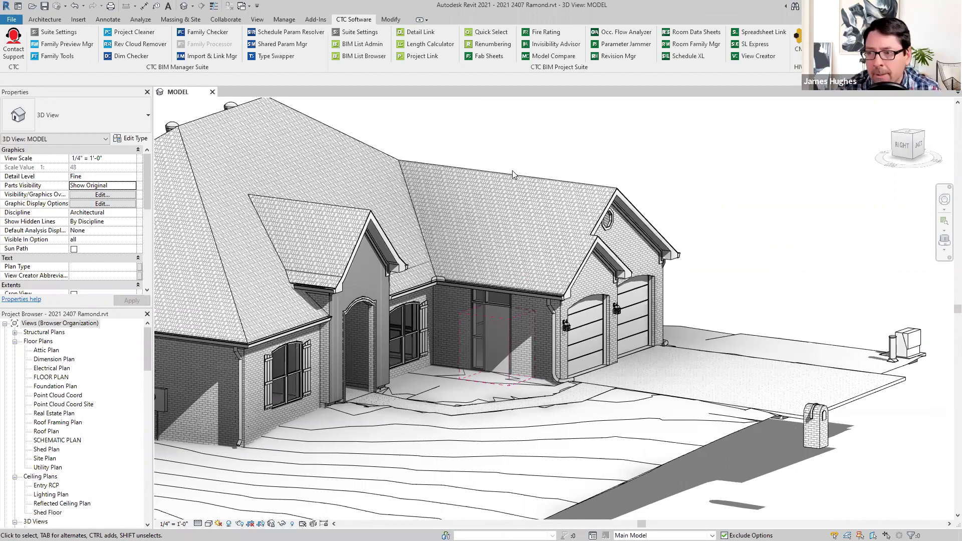
pyautogui.scroll(5, 505, 323)
pyautogui.moveTo(528, 315); pyautogui.dragTo(496, 242, button='middle')
pyautogui.click(496, 241)
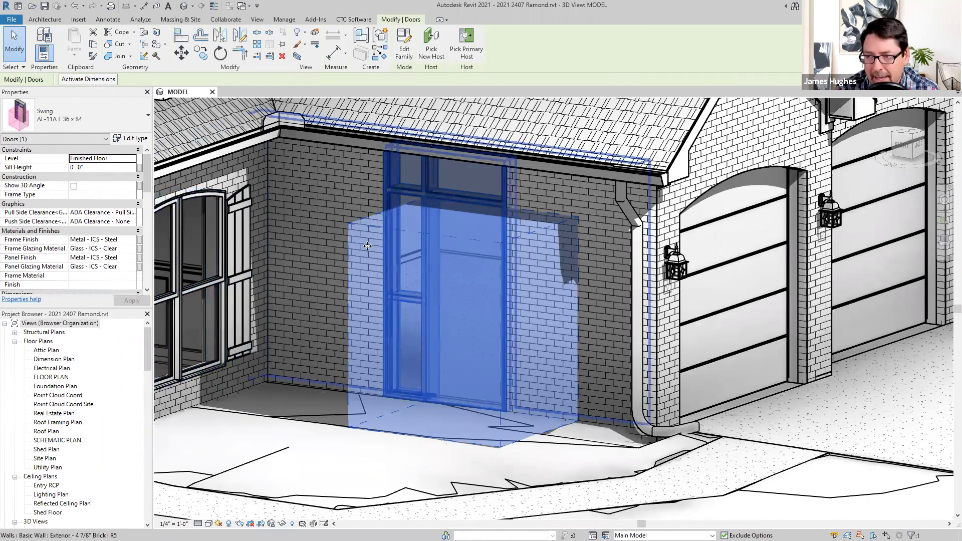
pyautogui.scroll(-2, 371, 251)
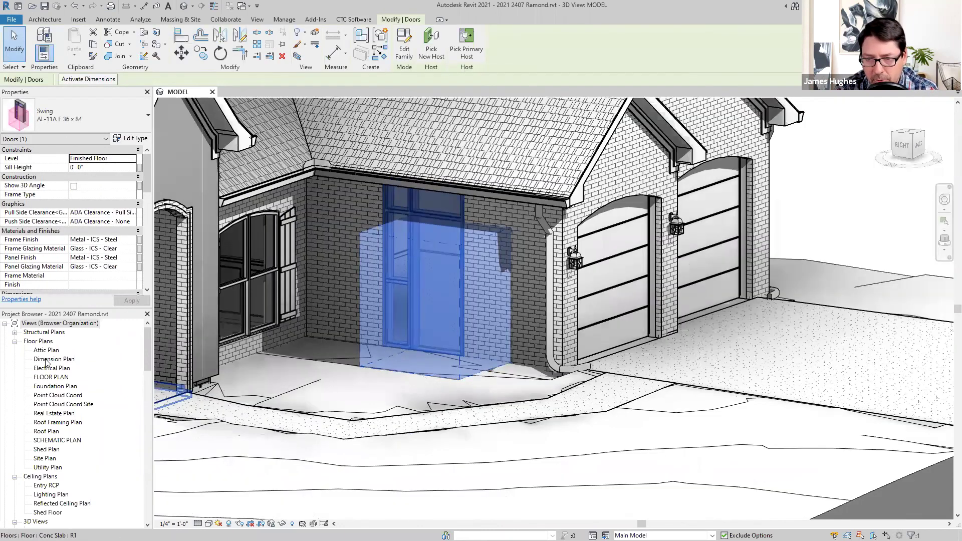
# - Open the Dimension Plan floor plan and examine the swing door's dashed ADA clearance outline beside the garage
pyautogui.doubleClick(45, 360)
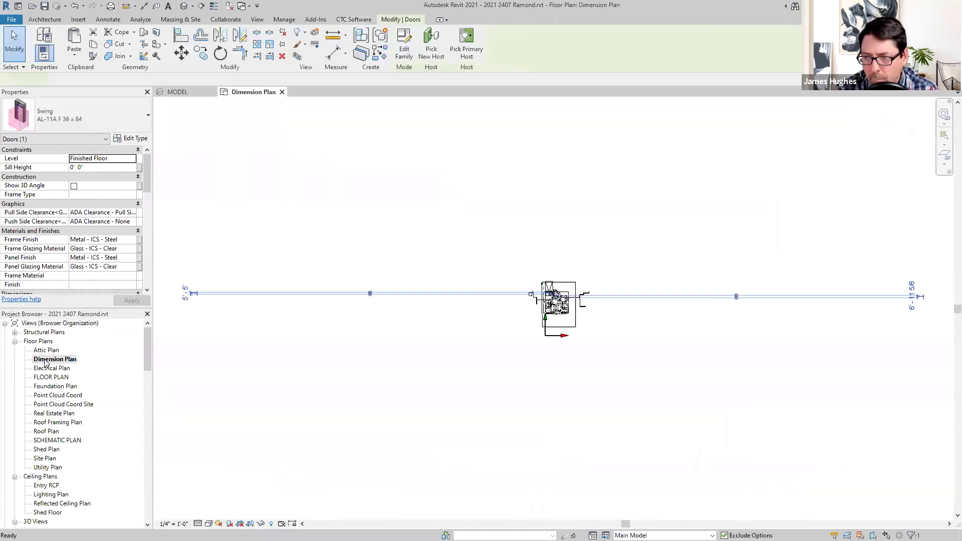
pyautogui.scroll(10, 580, 292)
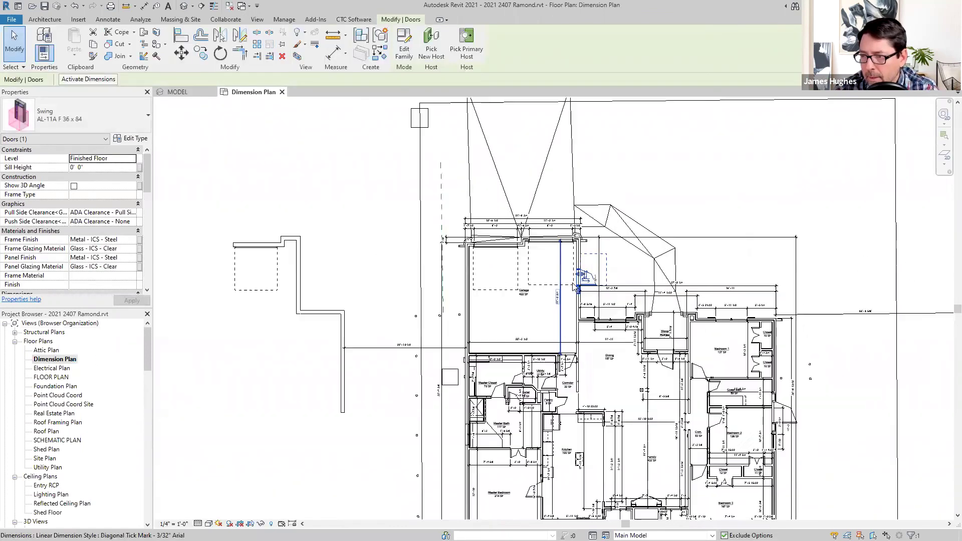
pyautogui.scroll(-5, 580, 292)
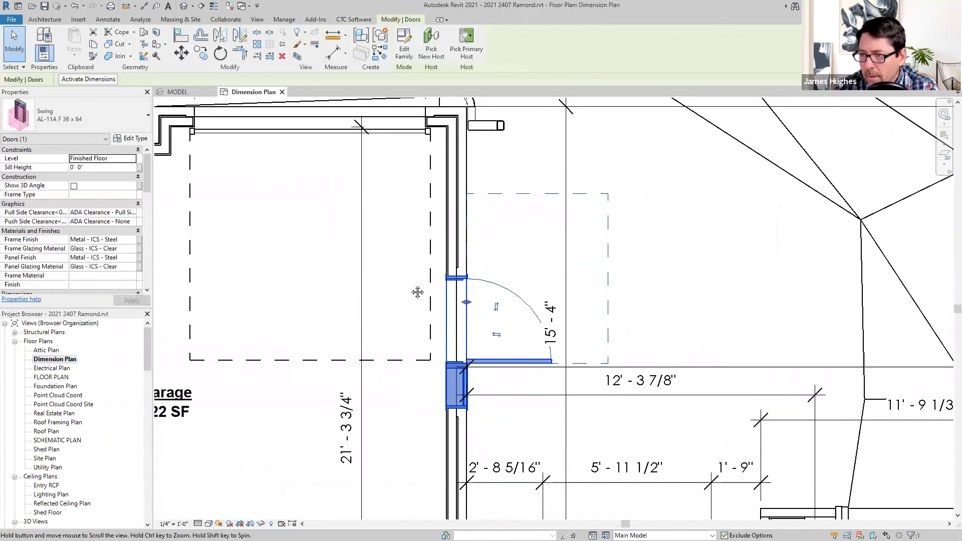
pyautogui.scroll(2, 404, 241)
pyautogui.click(446, 276)
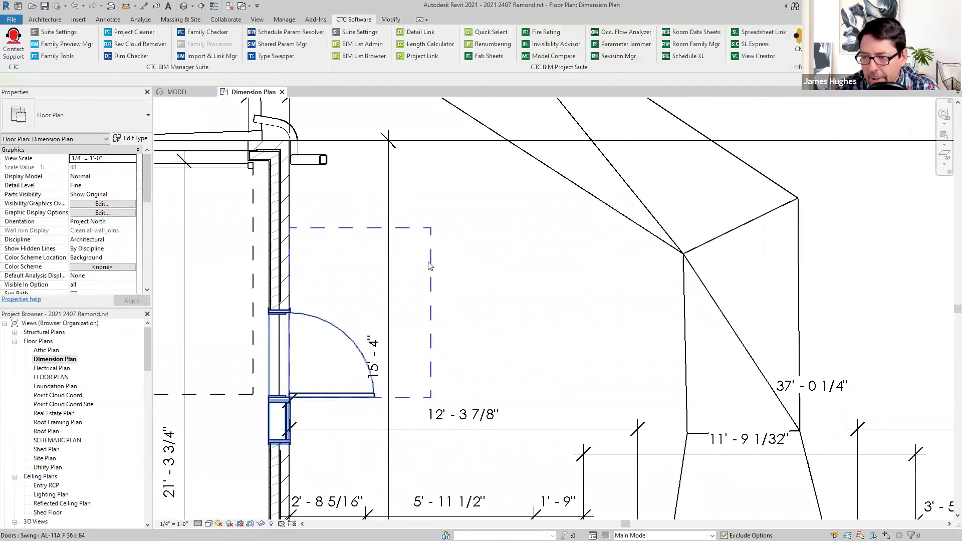
pyautogui.click(429, 266)
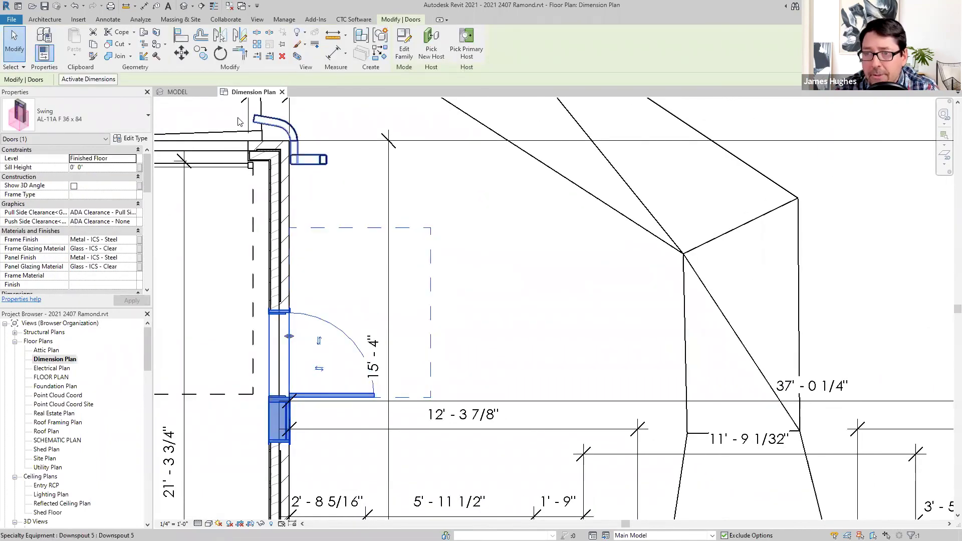
# - Return to the MODEL 3D view and examine the new door and the WD-12 door on the side wall
pyautogui.click(189, 91)
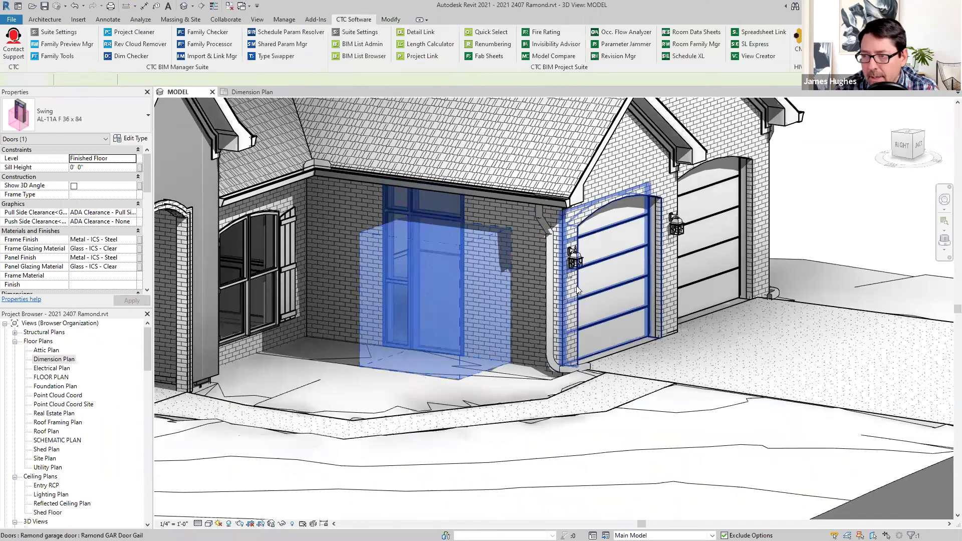
pyautogui.press('Escape')
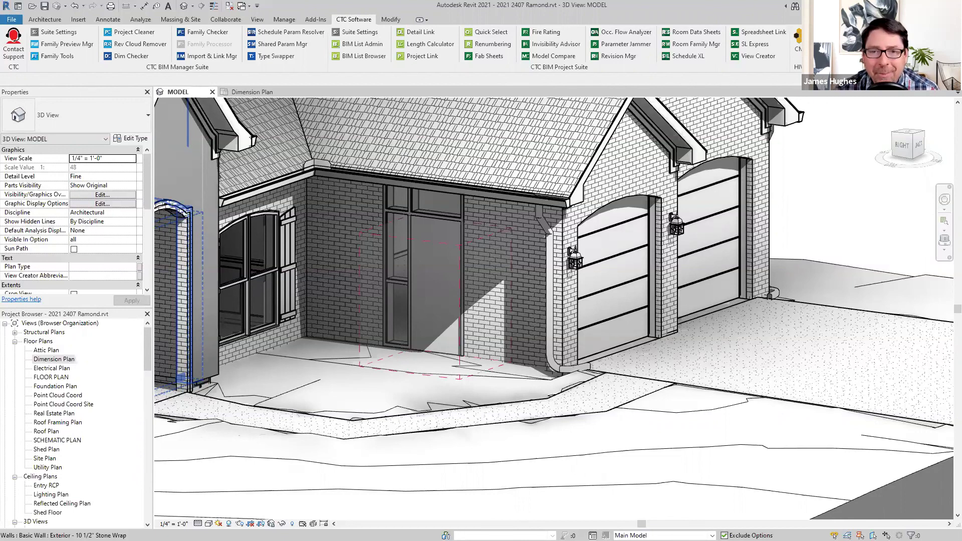
pyautogui.scroll(-3, 370, 305)
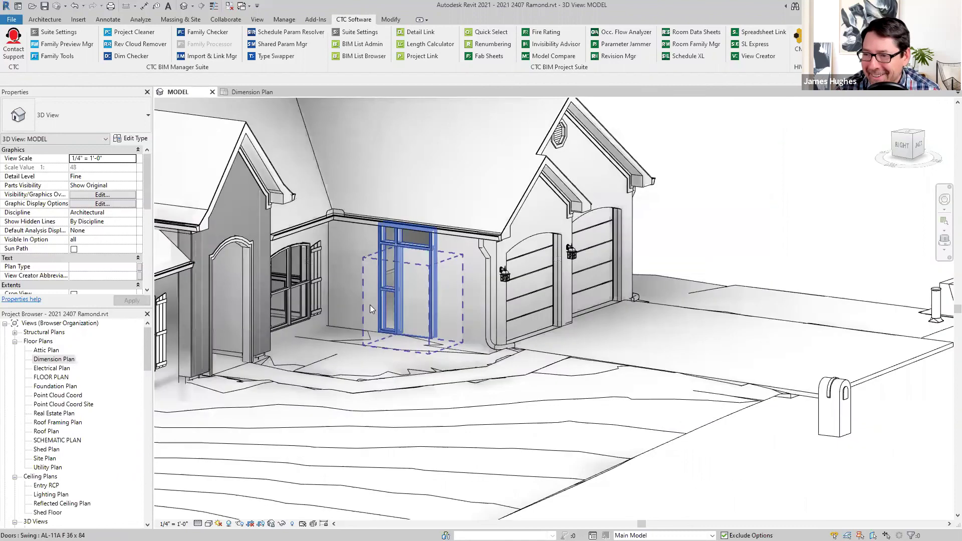
pyautogui.moveTo(368, 307); pyautogui.dragTo(367, 190, button='middle')
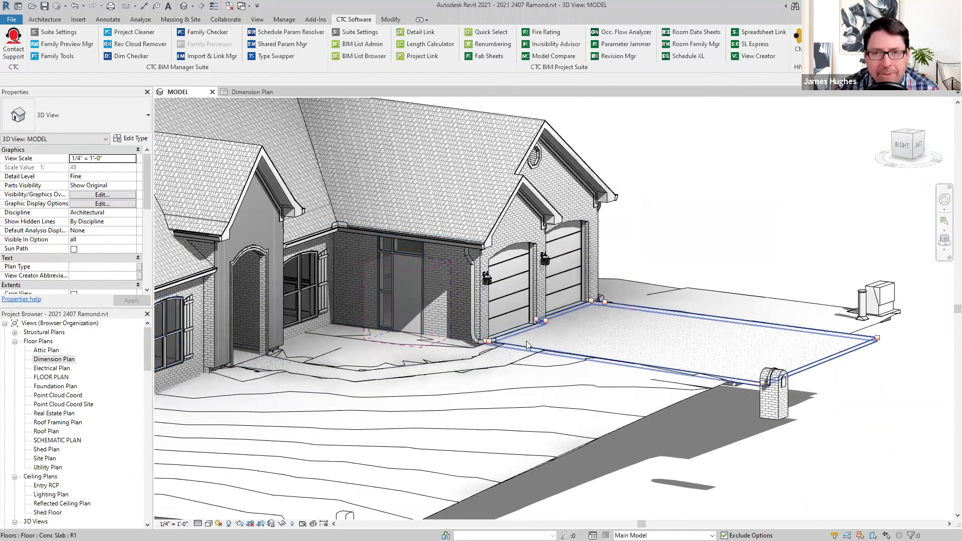
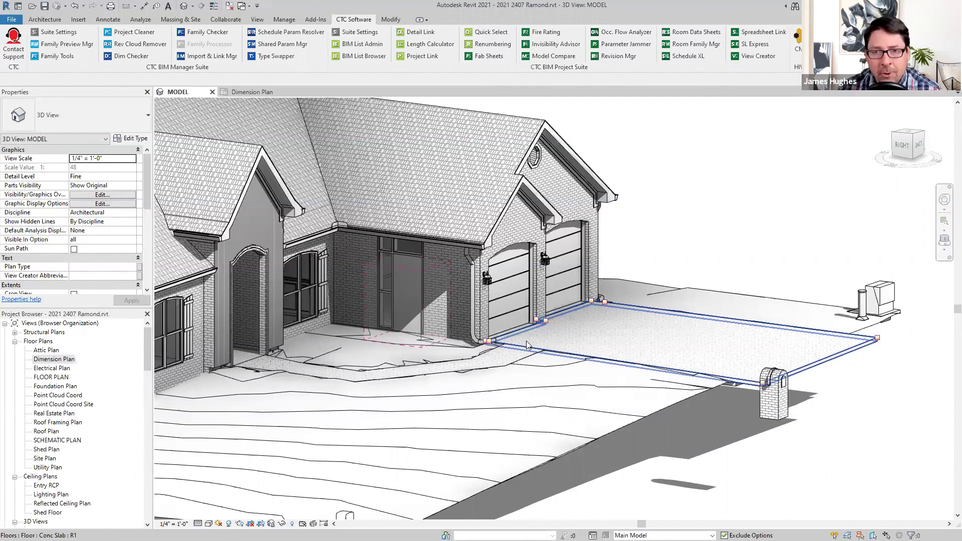
pyautogui.scroll(-3, 527, 341)
pyautogui.keyDown('shift'); pyautogui.moveTo(526, 341); pyautogui.dragTo(729, 341, button='middle'); pyautogui.keyUp('shift')
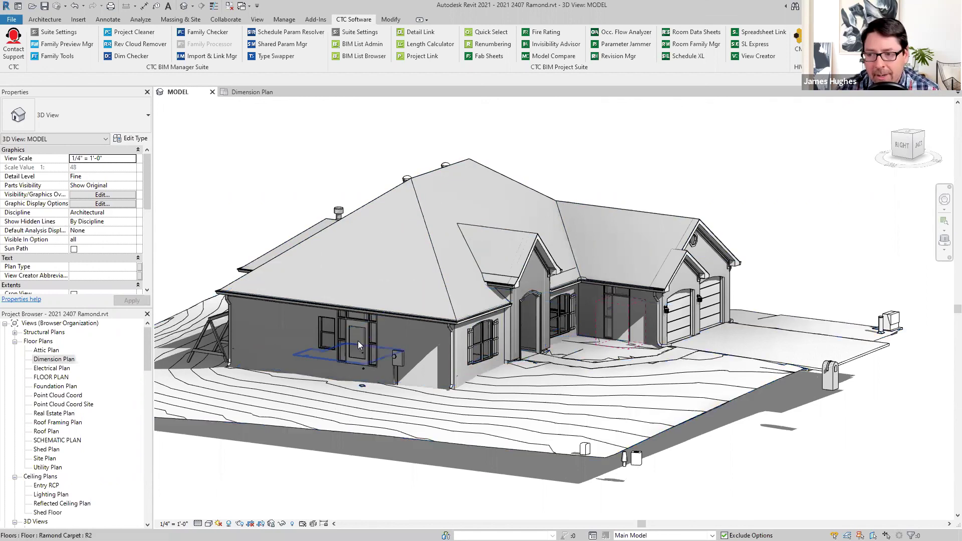
pyautogui.scroll(5, 351, 340)
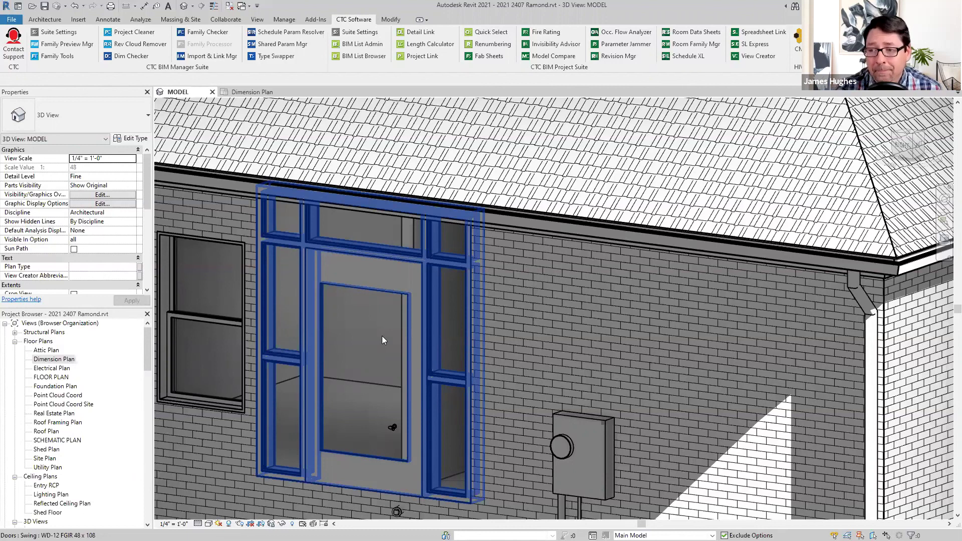
pyautogui.scroll(-5, 429, 344)
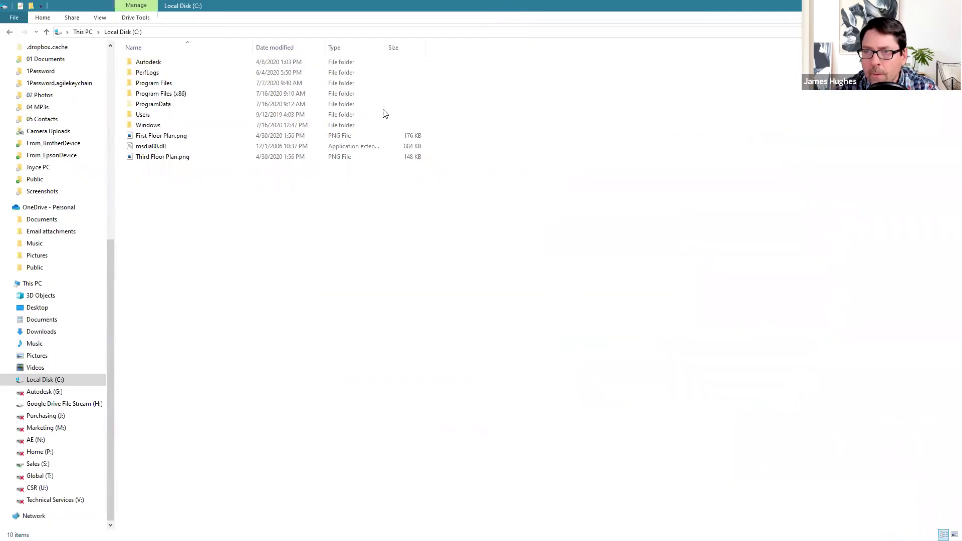
# - Switch to File Explorer on Local Disk (C:) and check the display settings for hidden items and file name extensions
pyautogui.click(156, 106)
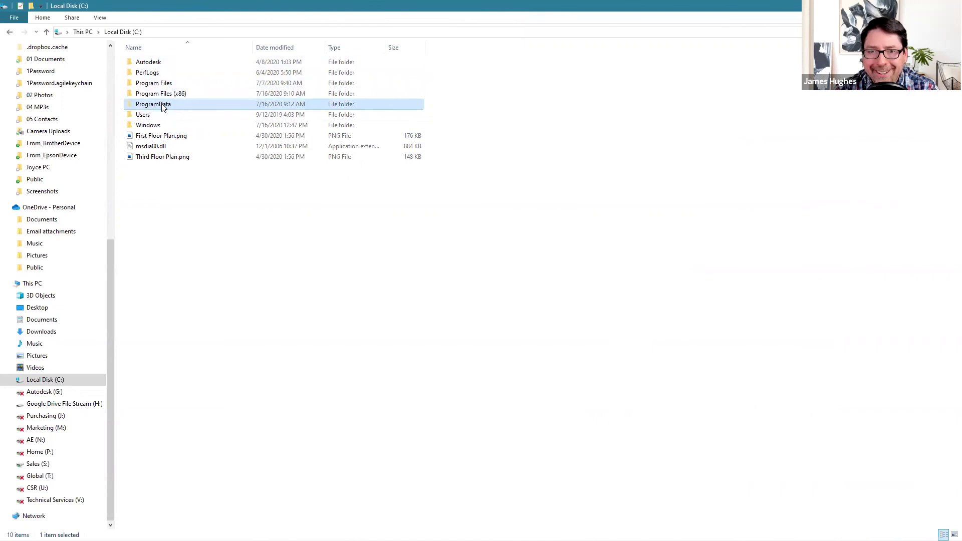
pyautogui.click(101, 19)
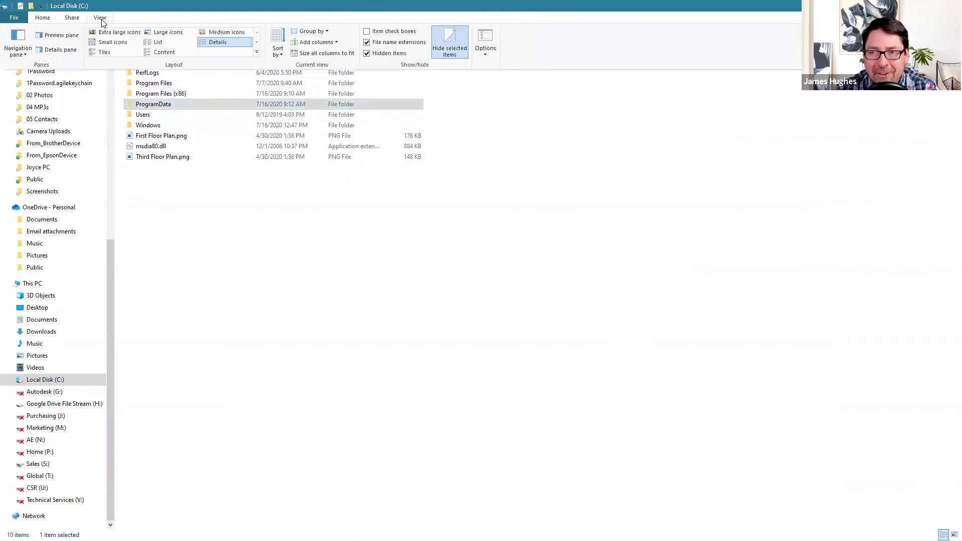
pyautogui.click(366, 43)
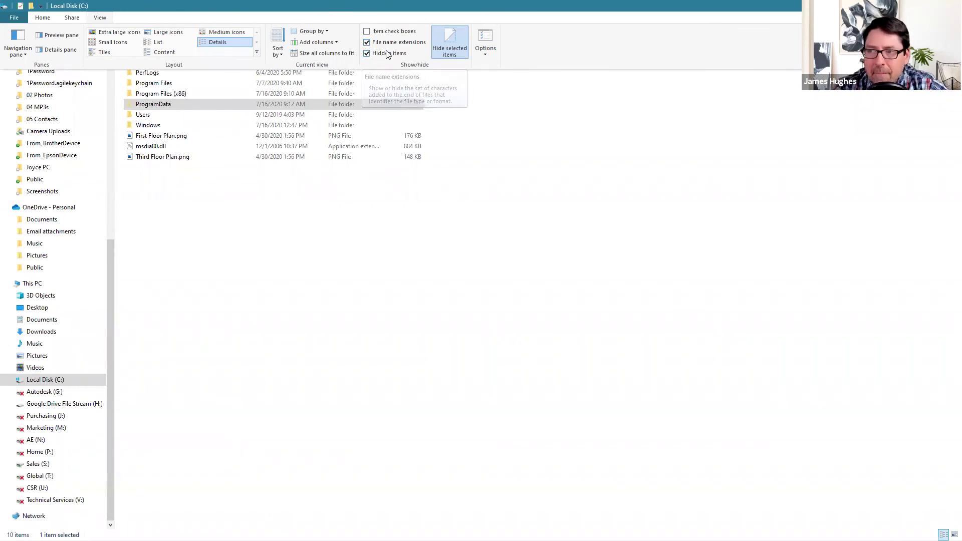
# - Open the CTC folder inside ProgramData on the C: drive
pyautogui.click(165, 109)
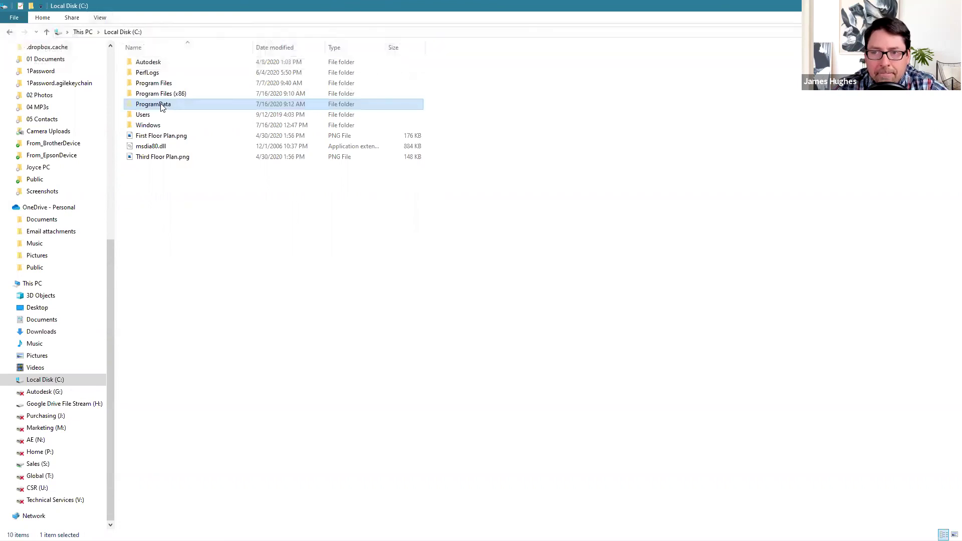
pyautogui.doubleClick(161, 107)
pyautogui.click(144, 158)
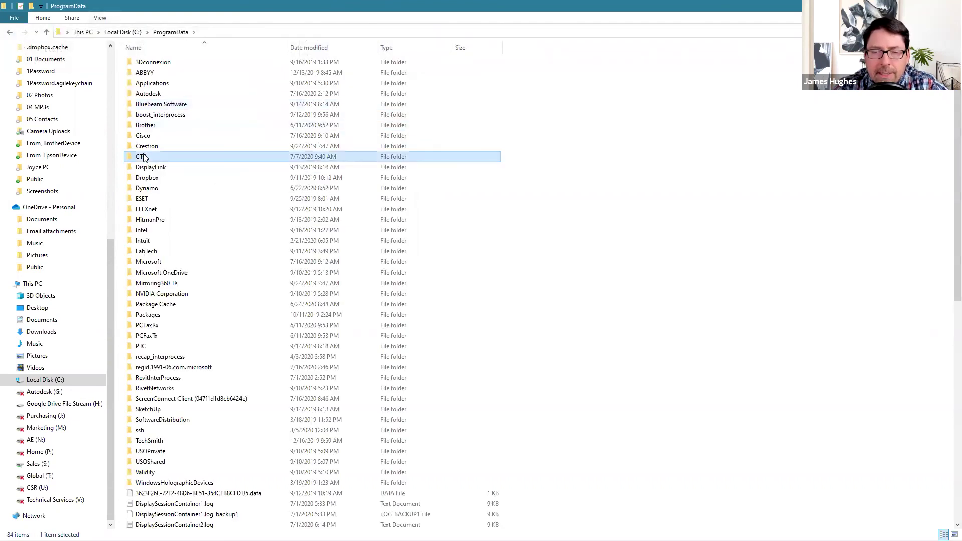
pyautogui.doubleClick(144, 158)
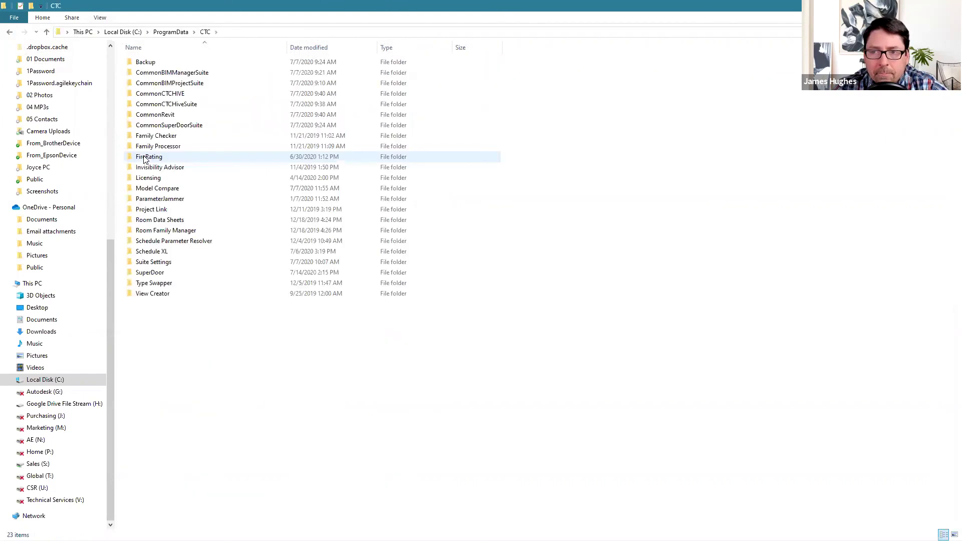
# - Open the DoorPanels folder inside SuperDoor's Content2021 folder and reposition the window so the whole file list is visible
pyautogui.doubleClick(149, 273)
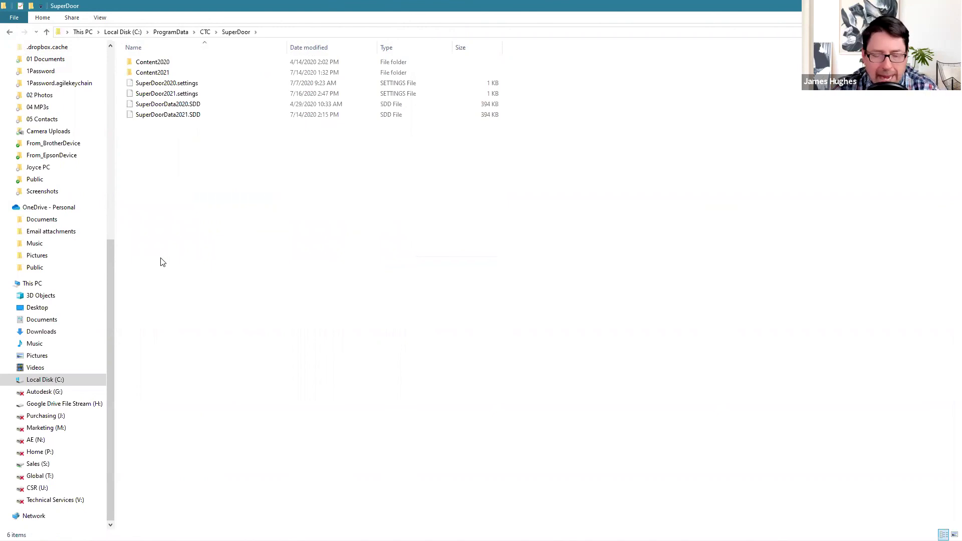
pyautogui.doubleClick(322, 8)
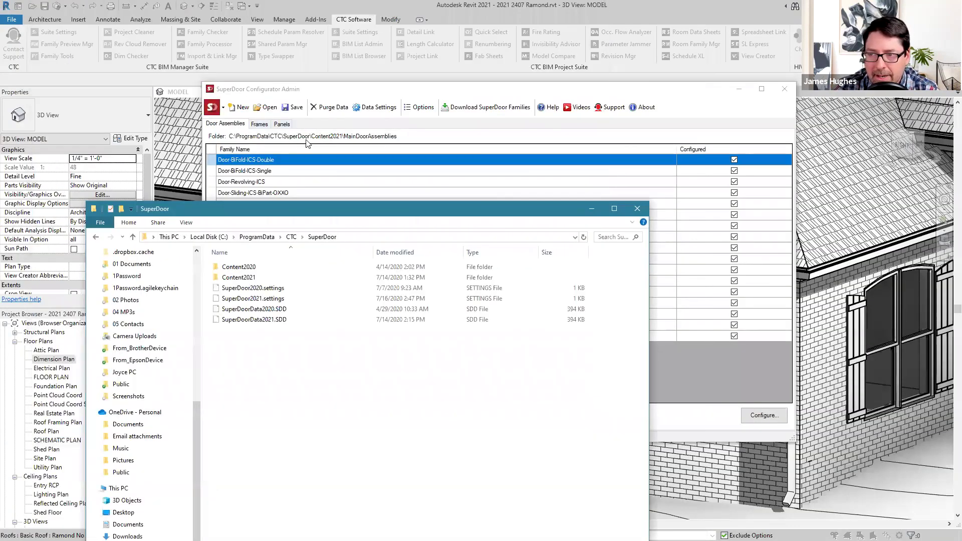
pyautogui.doubleClick(245, 278)
pyautogui.click(239, 278)
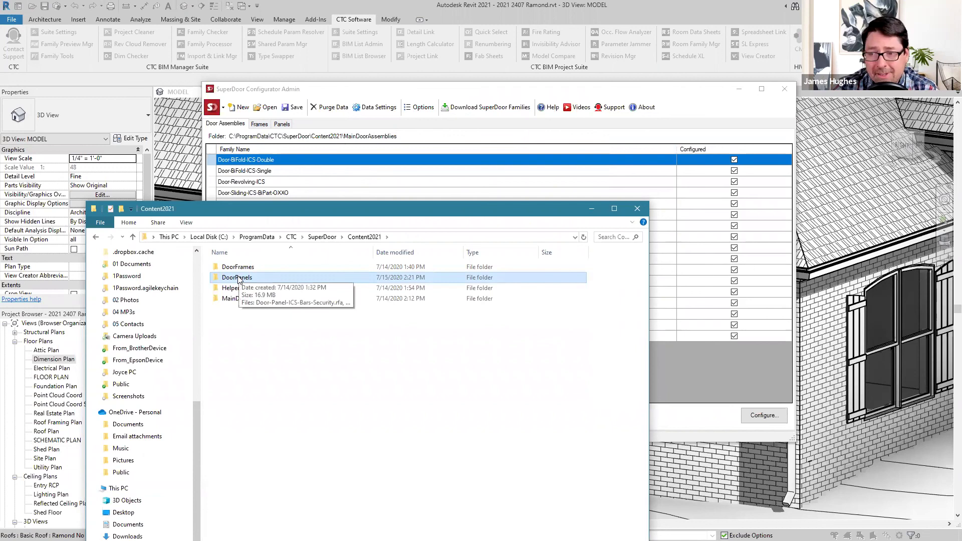
pyautogui.doubleClick(239, 279)
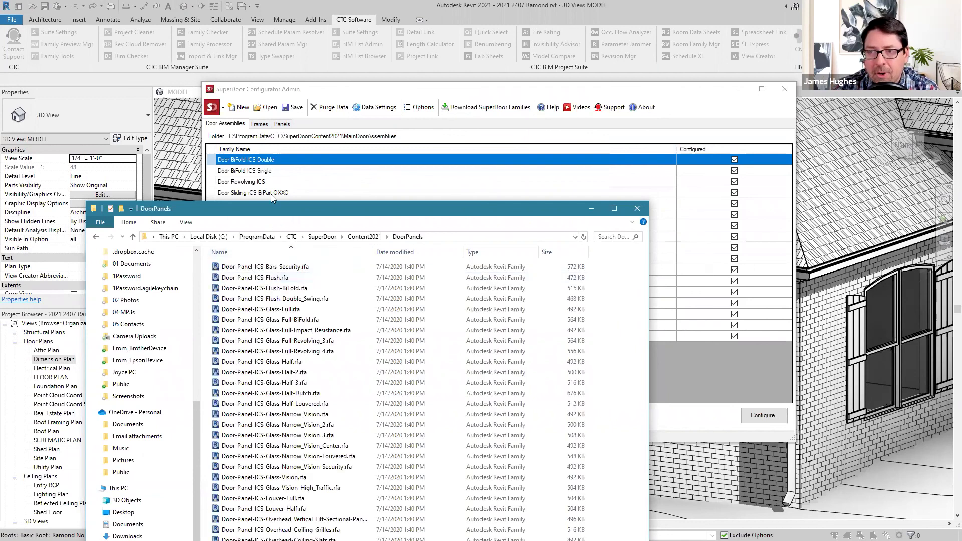
pyautogui.moveTo(274, 208); pyautogui.dragTo(259, 41)
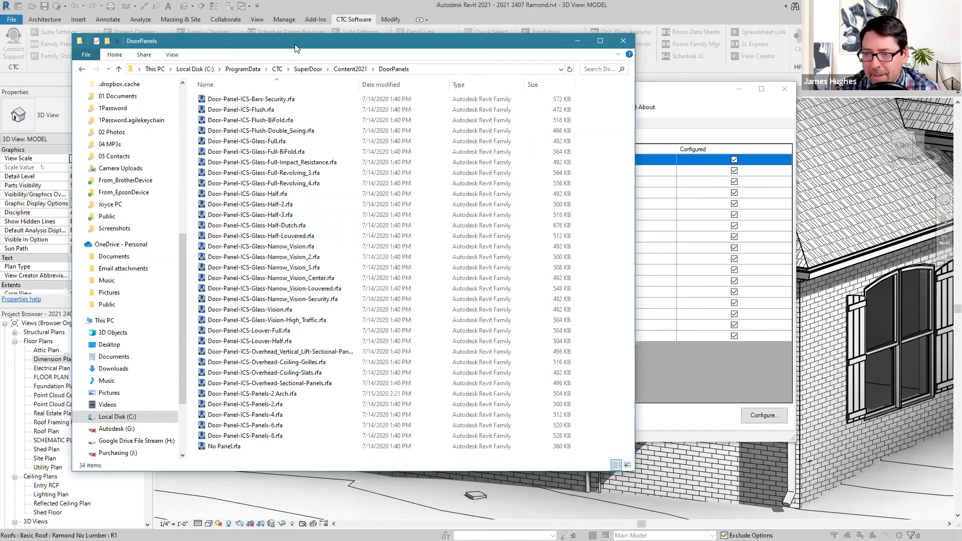
pyautogui.moveTo(294, 49); pyautogui.dragTo(256, 88)
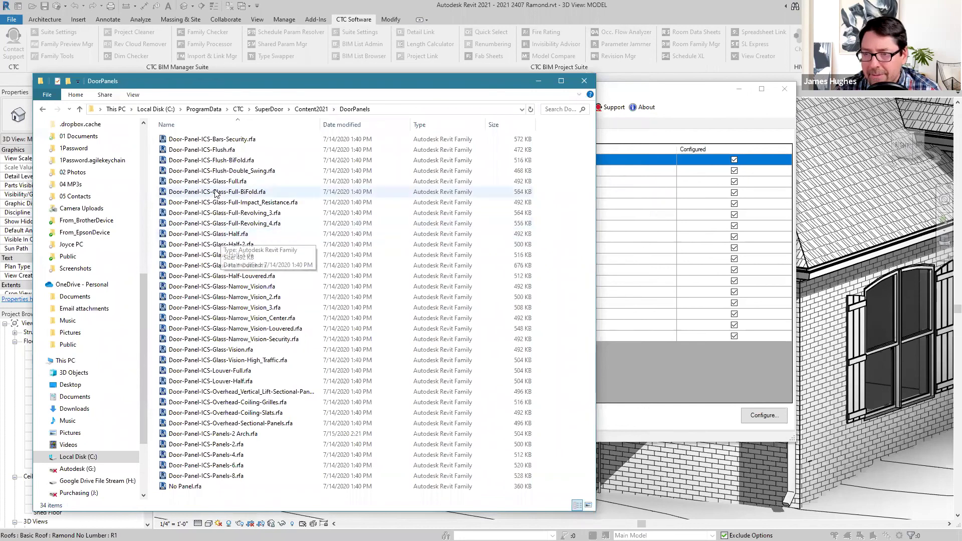
# - Duplicate the Door-Panel-ICS-Glass-Full.rfa family file within the DoorPanels folder
pyautogui.click(230, 183)
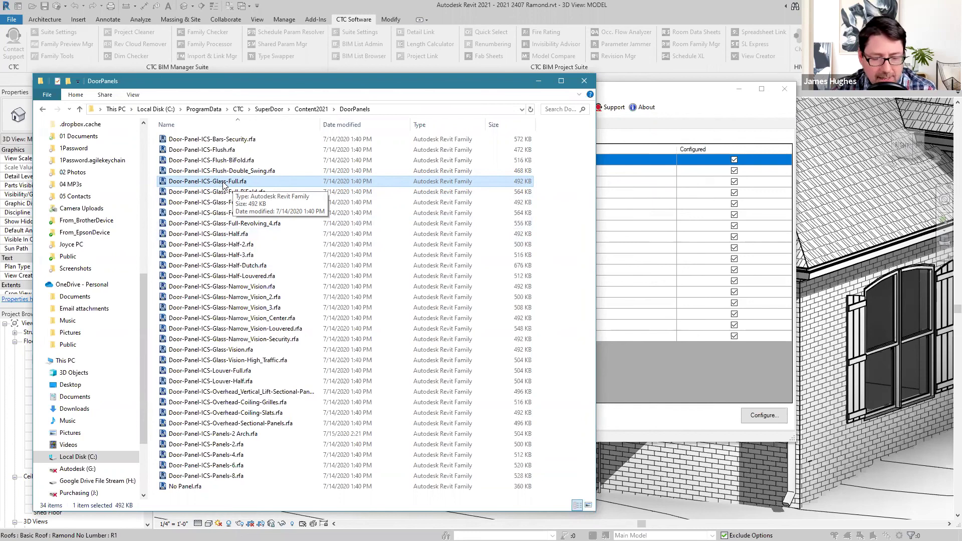
pyautogui.rightClick(224, 183)
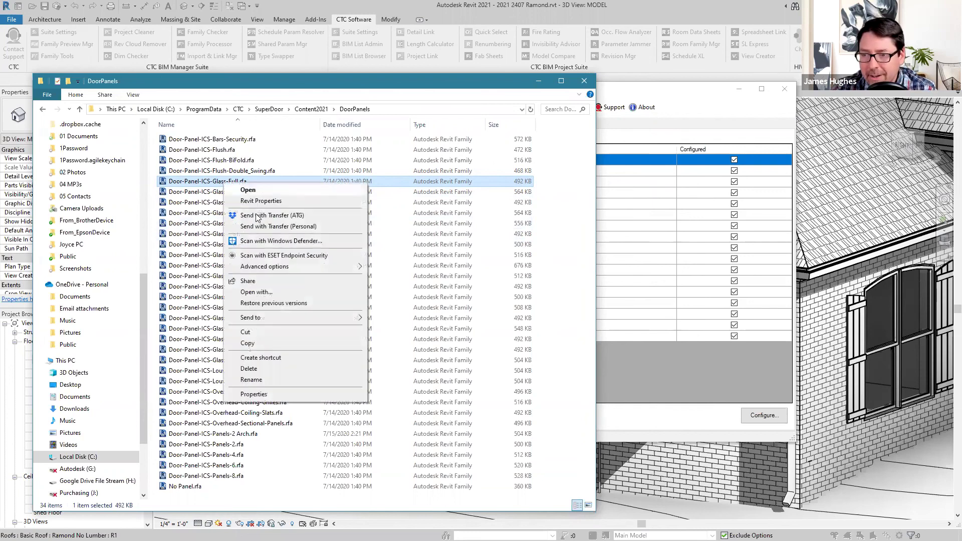
pyautogui.click(289, 403)
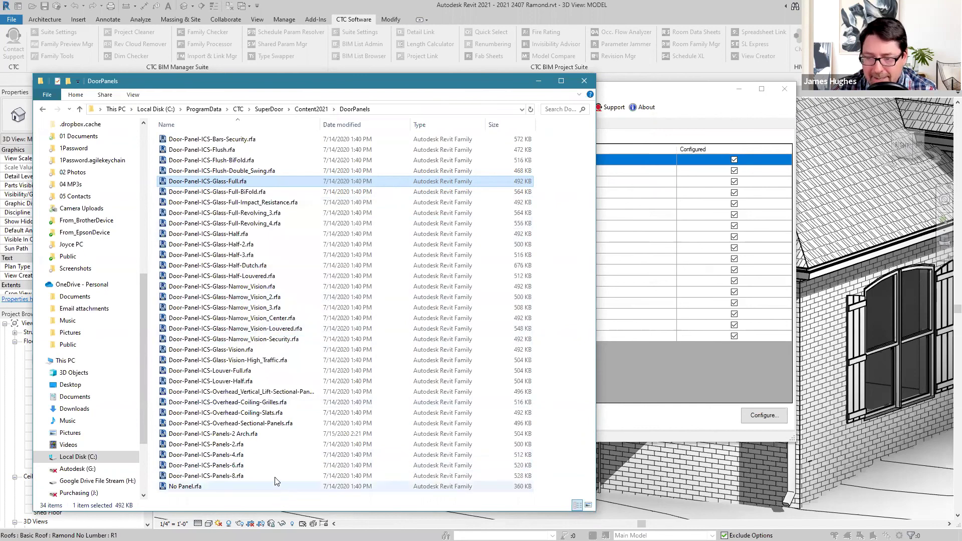
pyautogui.rightClick(275, 458)
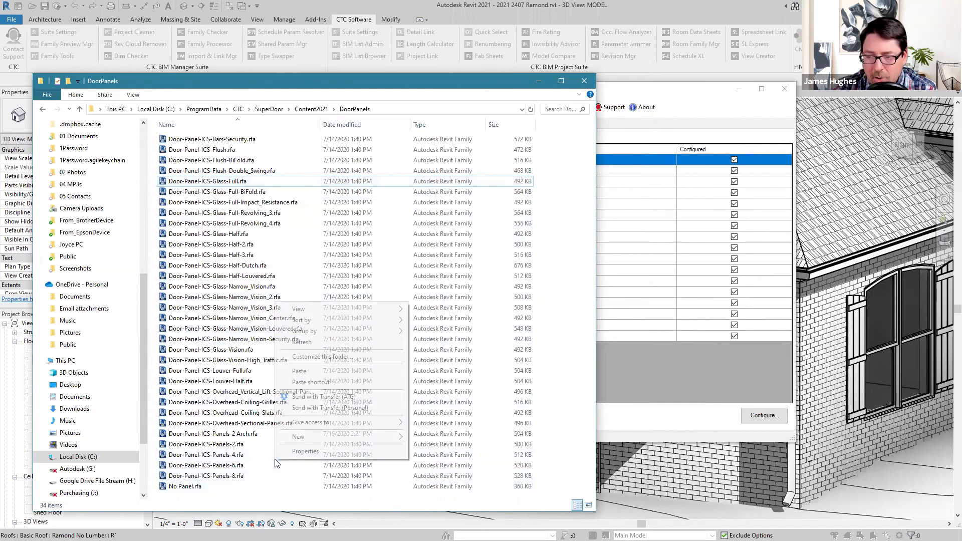
pyautogui.click(299, 374)
# - Rename the copied panel file as Door-Panel-ICS-ATG_Glass-Full.rfa
pyautogui.click(253, 183)
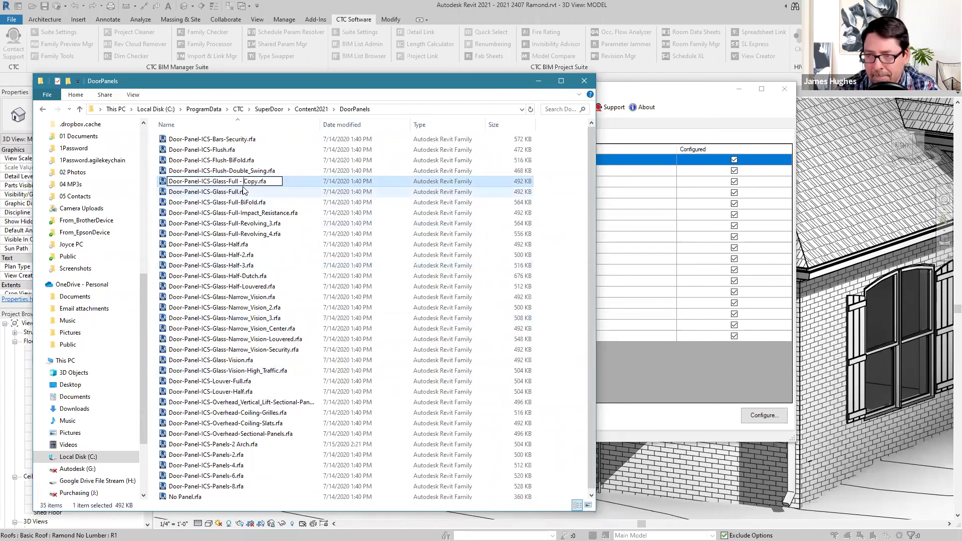
pyautogui.press('BackSpace')
pyautogui.press('BackSpace')
pyautogui.press('BackSpace')
pyautogui.press('Delete')
pyautogui.press('Delete')
pyautogui.press('Delete')
pyautogui.press('Delete')
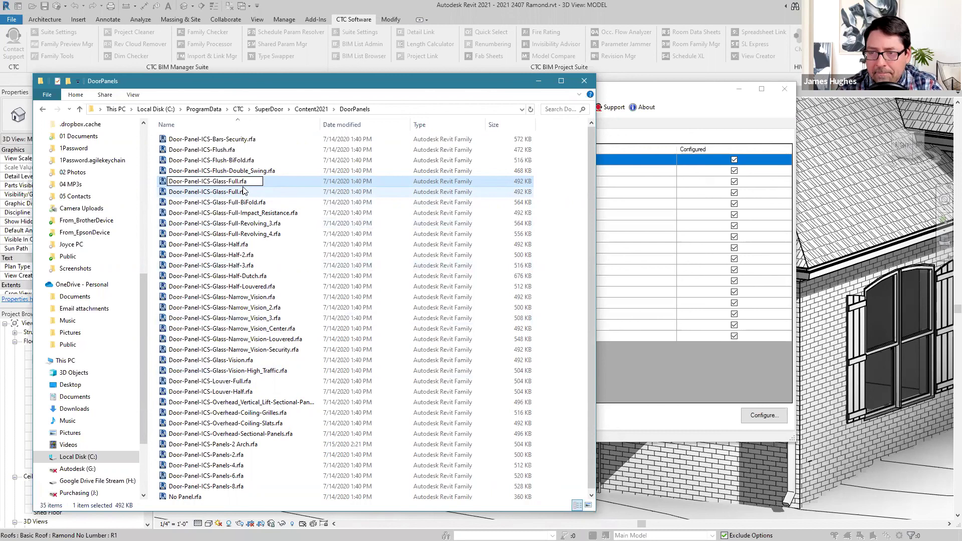
pyautogui.write('ATG')
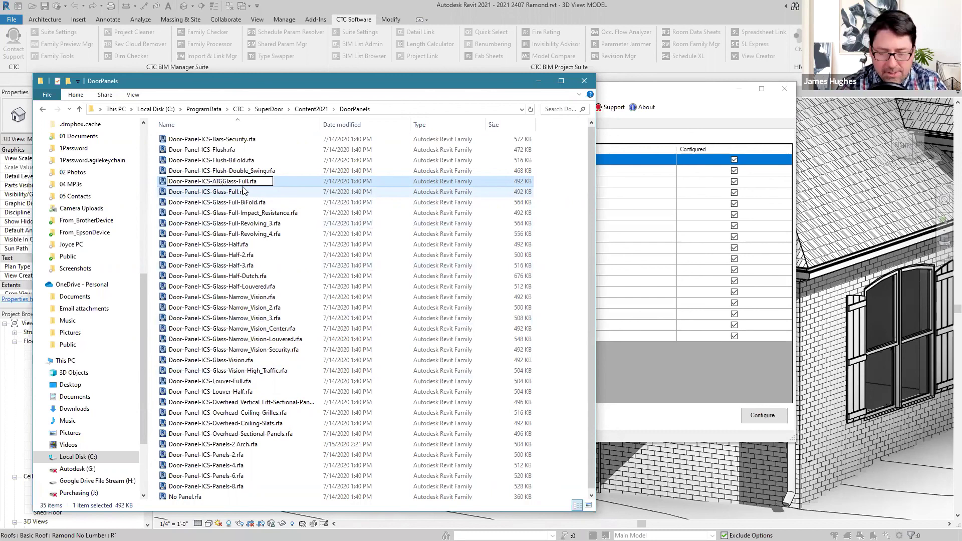
pyautogui.write('_')
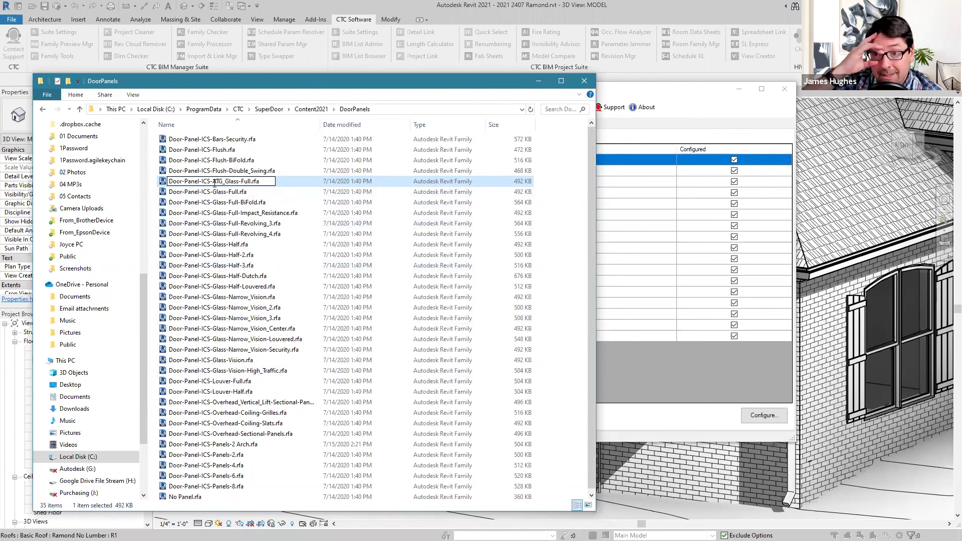
pyautogui.press('Return')
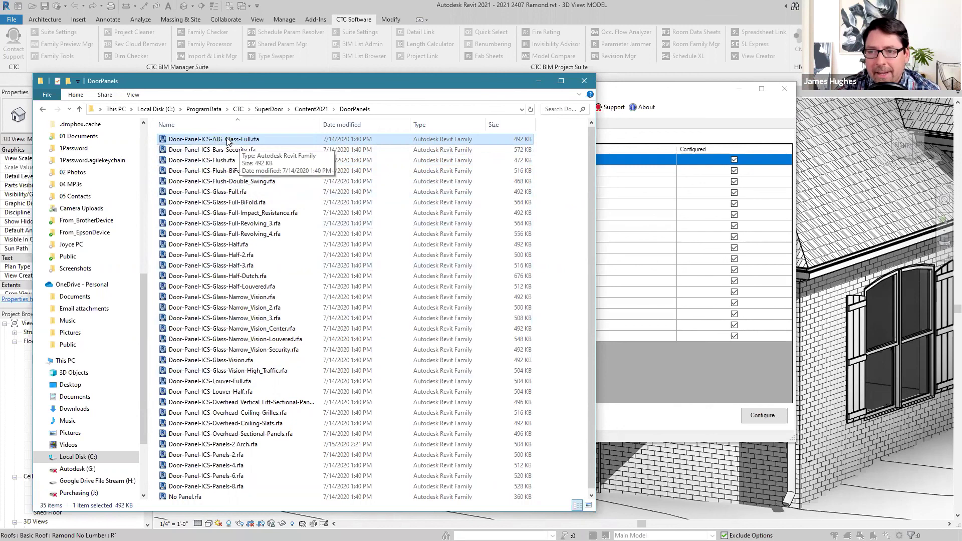
# - Close SuperDoor Configurator Admin and open Door-Panel-ICS-ATG_Glass-Full.rfa in Revit from the DoorPanels folder
pyautogui.hotkey('alt', 'F4')
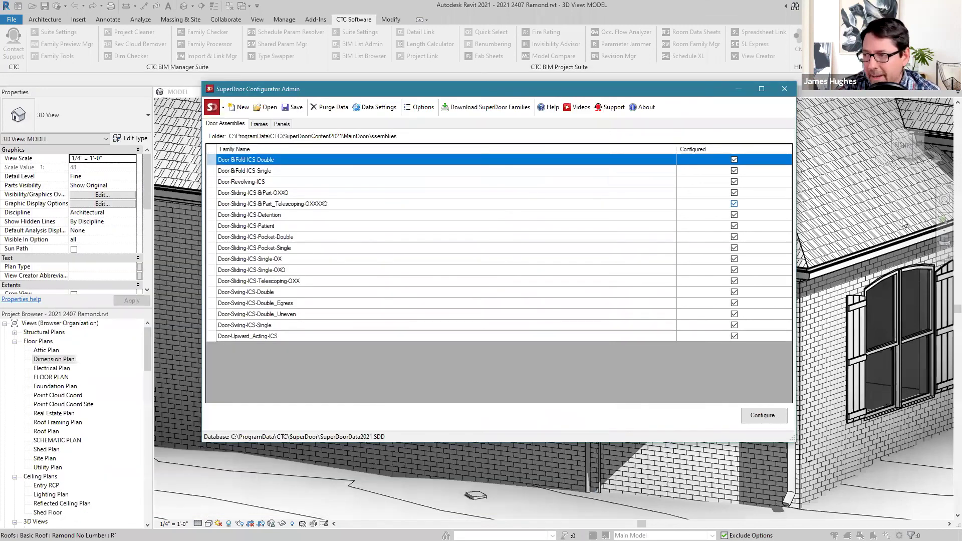
pyautogui.click(785, 88)
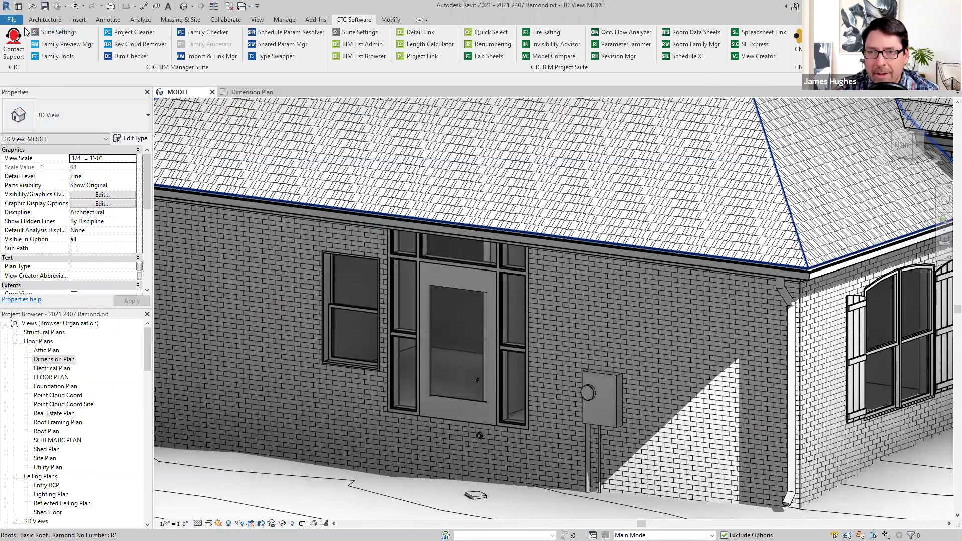
pyautogui.click(11, 20)
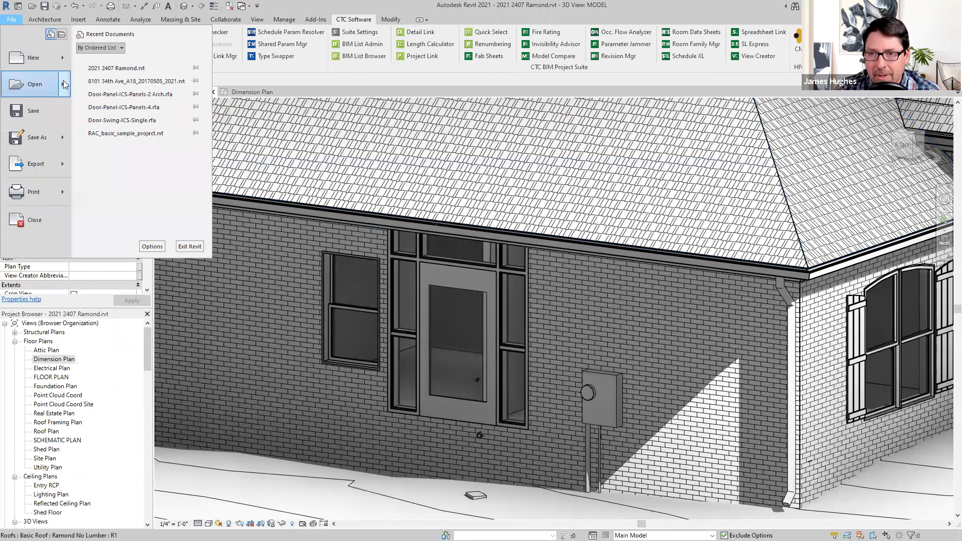
pyautogui.moveTo(64, 85)
pyautogui.press('Escape')
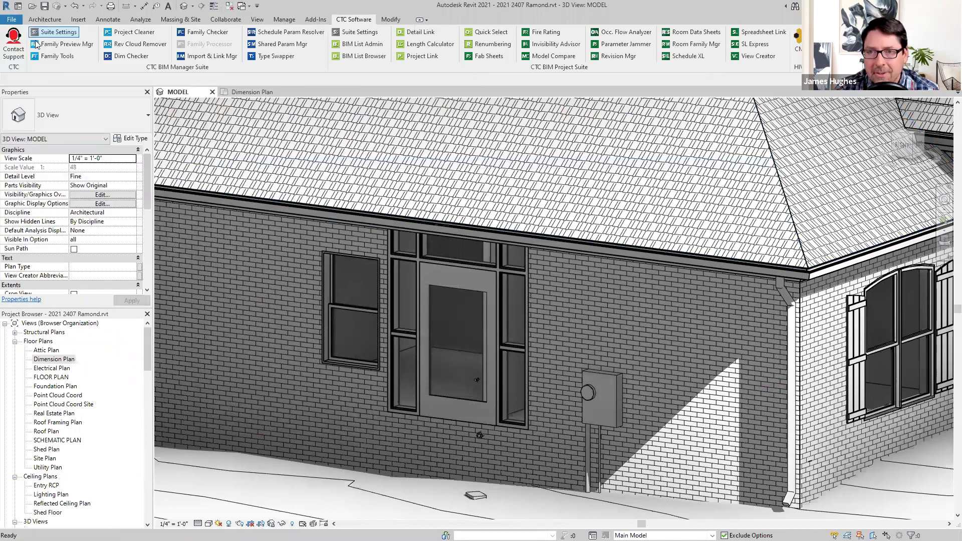
pyautogui.click(39, 45)
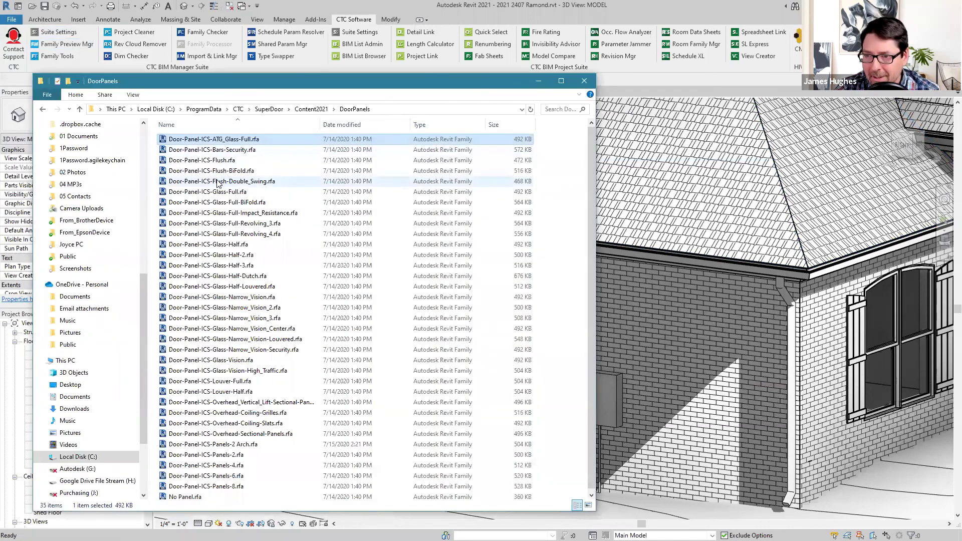
pyautogui.doubleClick(205, 142)
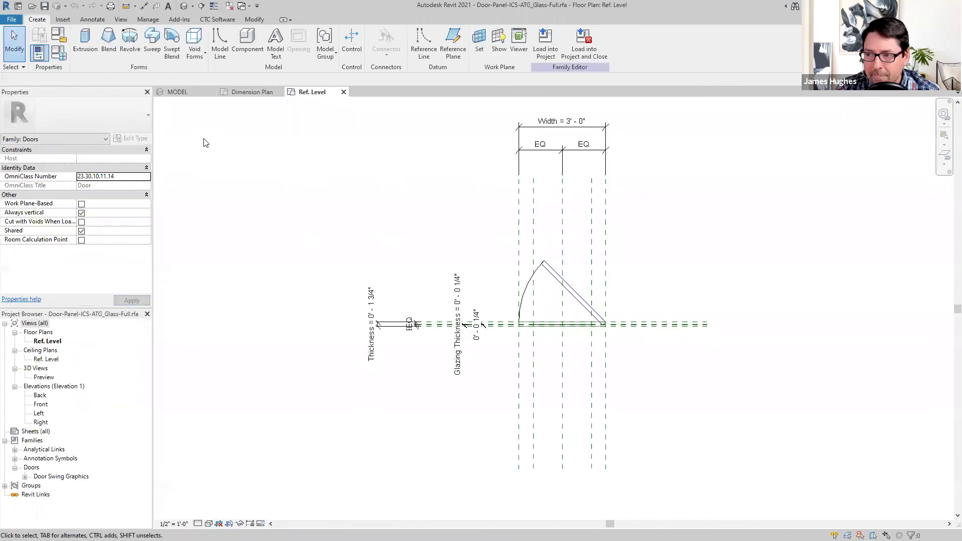
# - Examine the door panel family in a 3D view, checking the panel extrusion and its glazing opening
pyautogui.click(184, 6)
pyautogui.keyDown('shift'); pyautogui.moveTo(439, 354); pyautogui.dragTo(614, 365, button='middle'); pyautogui.keyUp('shift')
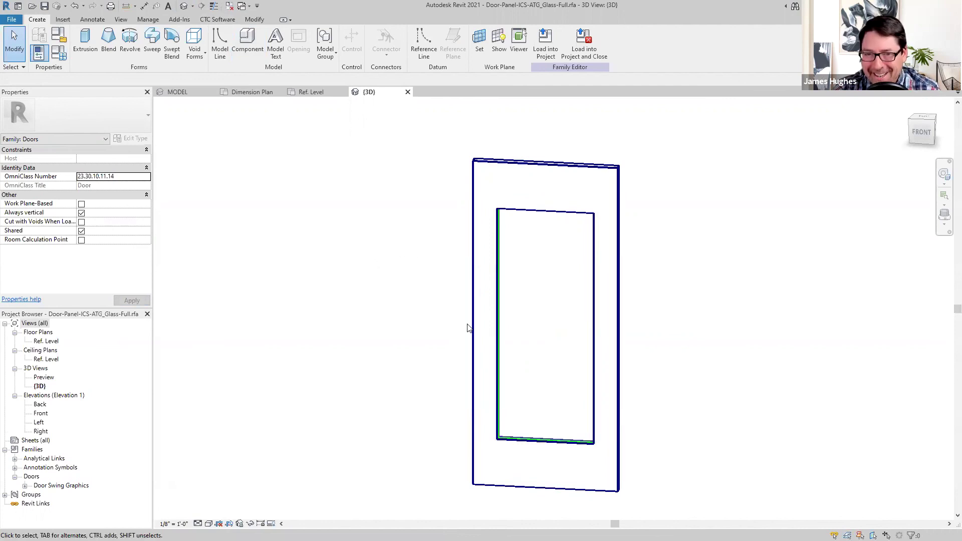
pyautogui.keyDown('shift'); pyautogui.moveTo(579, 467); pyautogui.dragTo(494, 457, button='middle'); pyautogui.keyUp('shift')
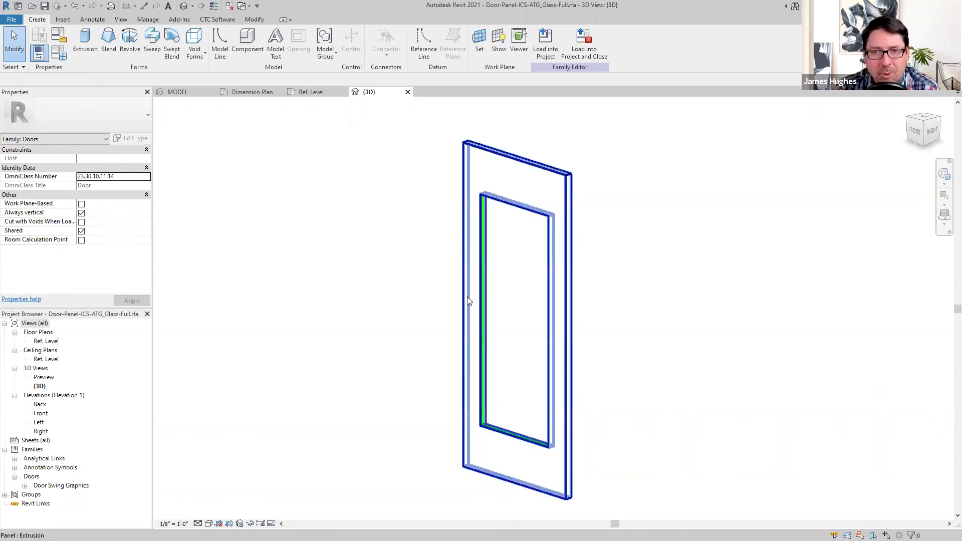
pyautogui.click(508, 203)
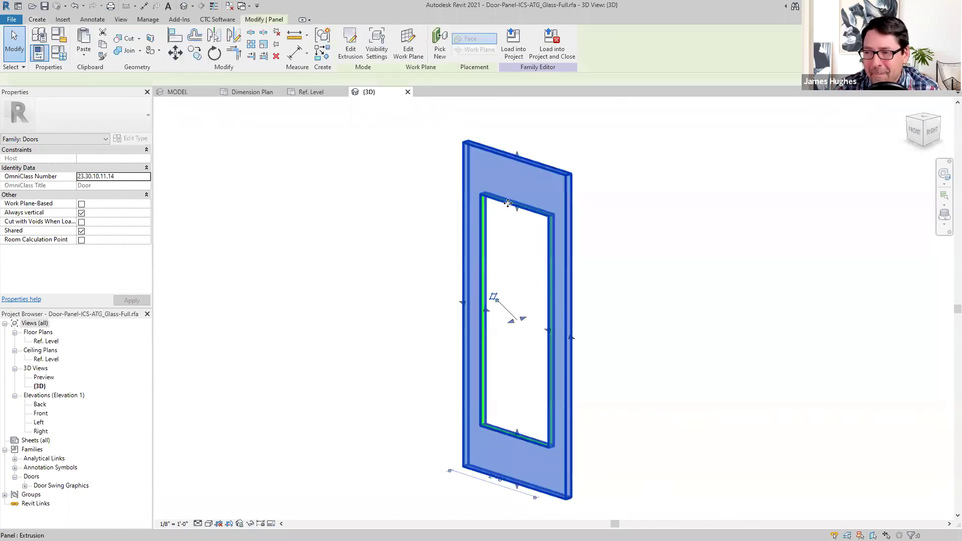
pyautogui.click(635, 303)
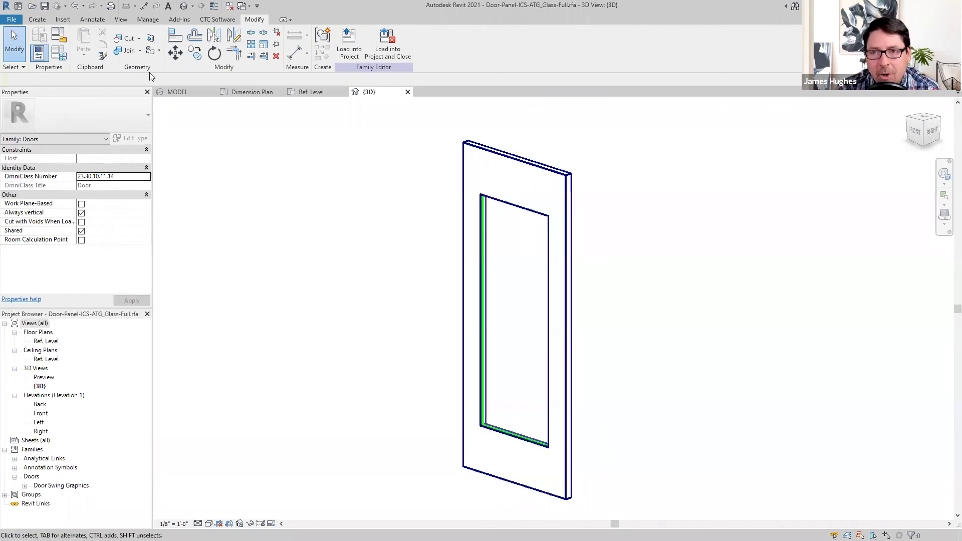
pyautogui.click(37, 19)
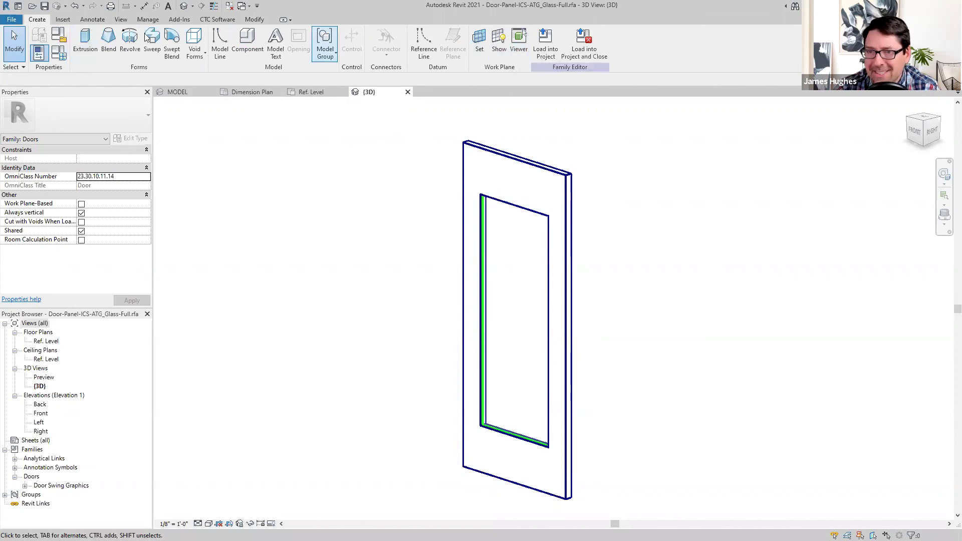
# - Save the Door-Panel-ICS-ATG_Glass-Full family and close its 3D and Ref. Level views
pyautogui.click(11, 19)
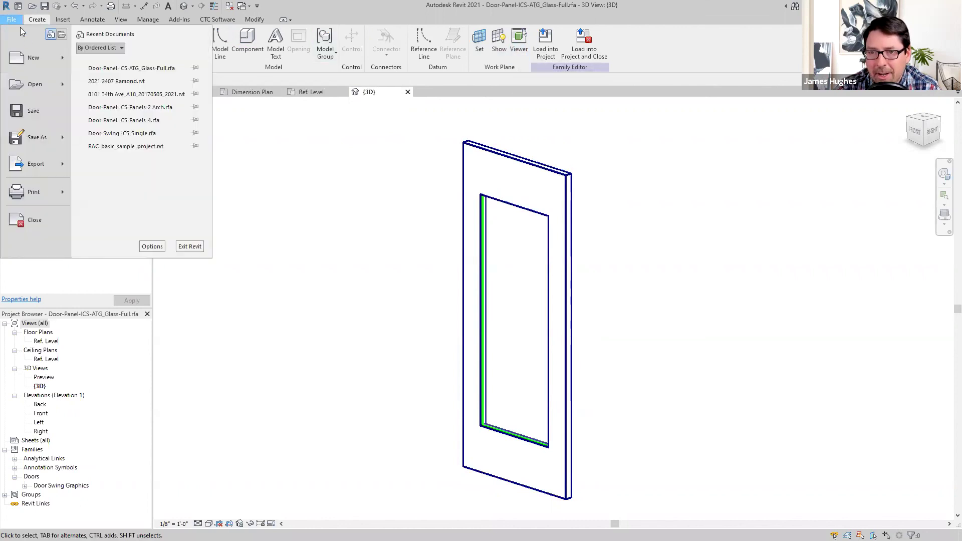
pyautogui.click(42, 104)
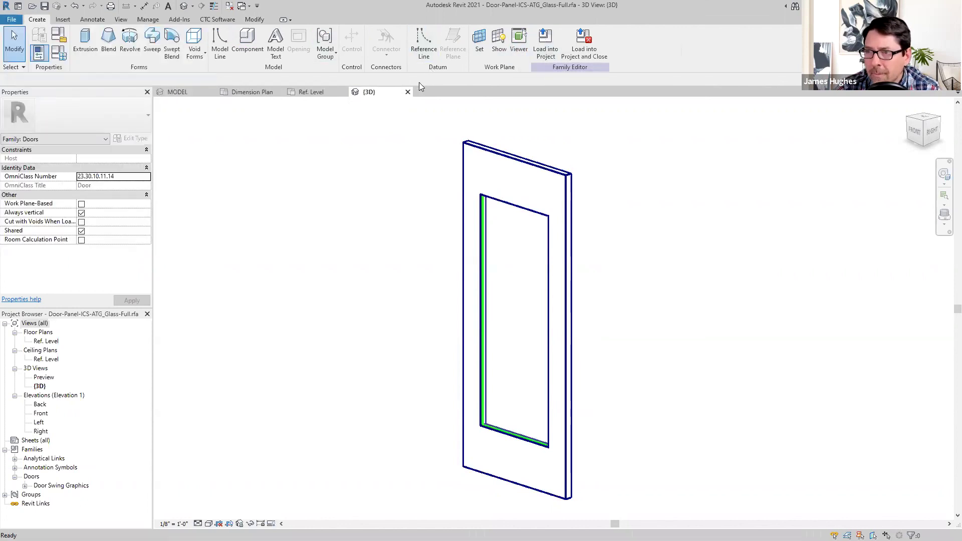
pyautogui.click(408, 92)
pyautogui.click(343, 92)
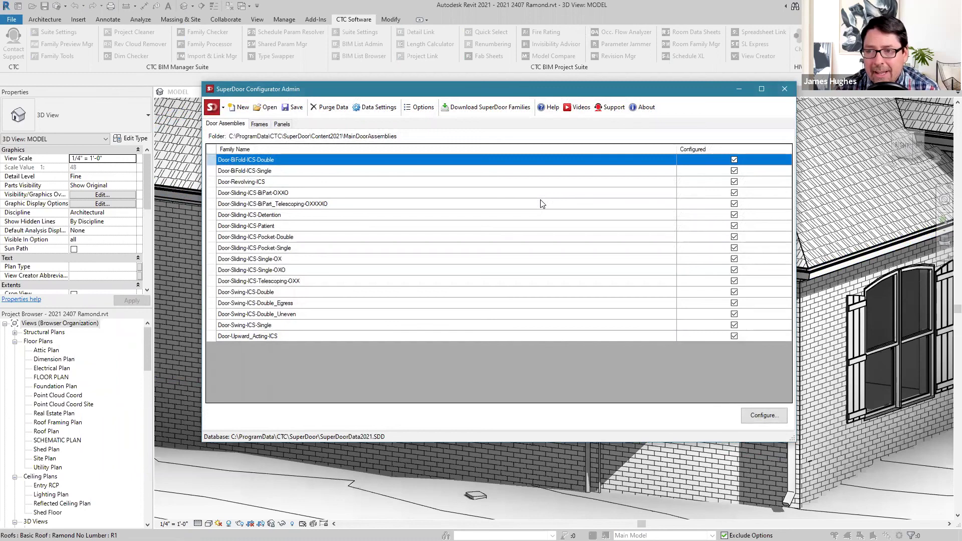
# - Configure the Door-Panel-ICS-ATG_Glass-Full panel by loading the existing Door-Panel-ICS-Glass-Full configuration, including parameter image assignments
pyautogui.click(282, 125)
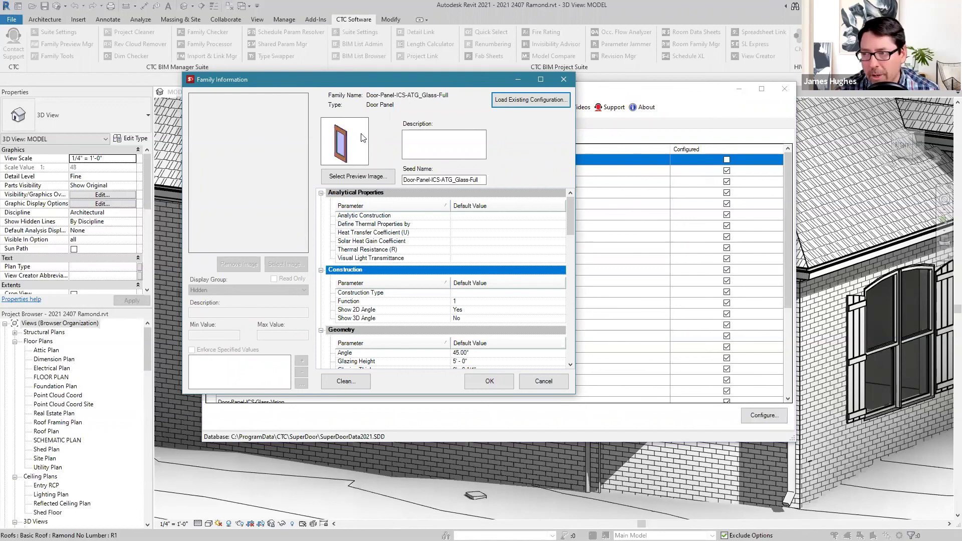
pyautogui.click(521, 103)
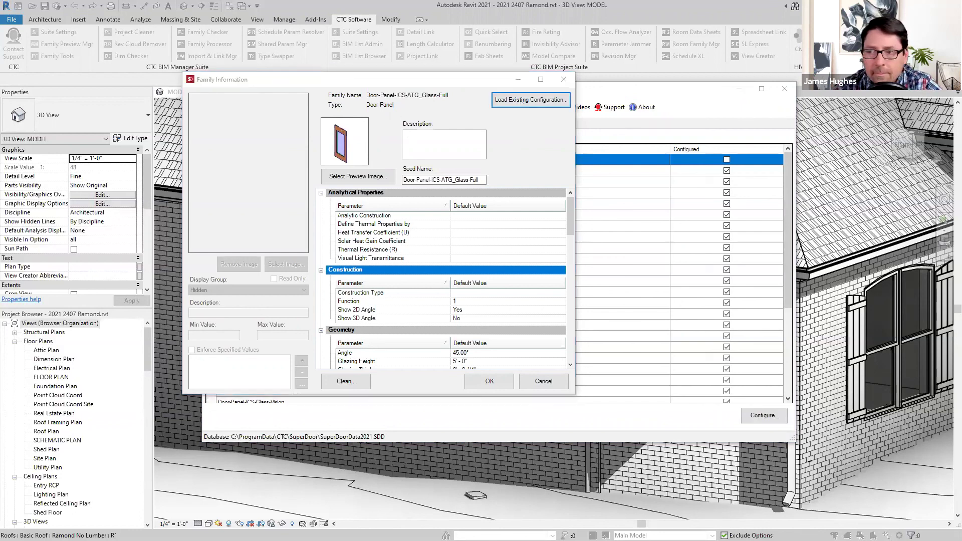
pyautogui.click(396, 149)
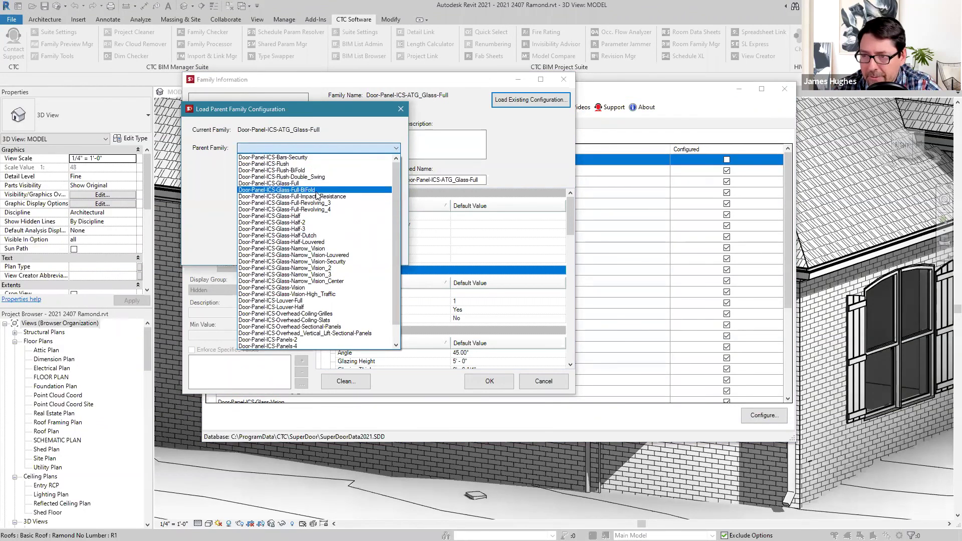
pyautogui.click(292, 184)
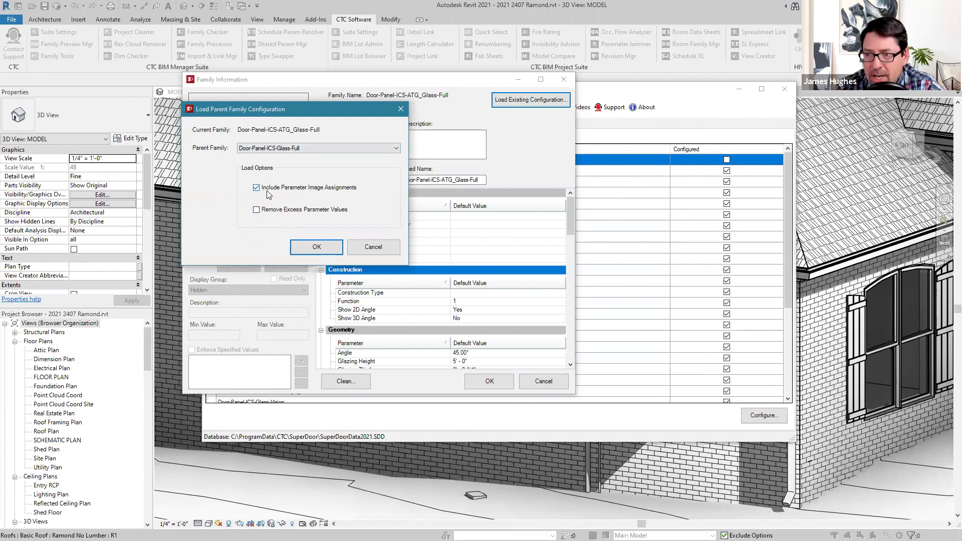
pyautogui.moveTo(318, 114); pyautogui.dragTo(240, 208)
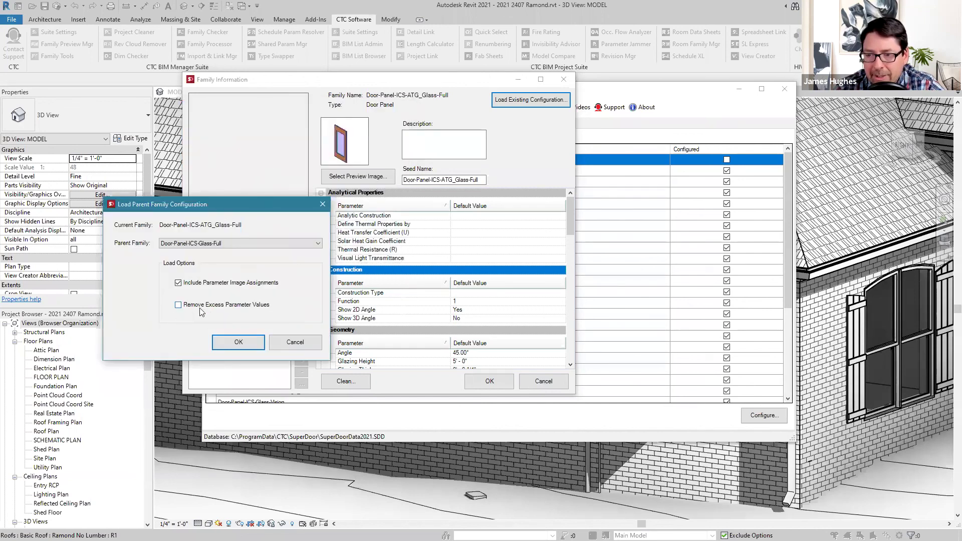
pyautogui.click(225, 342)
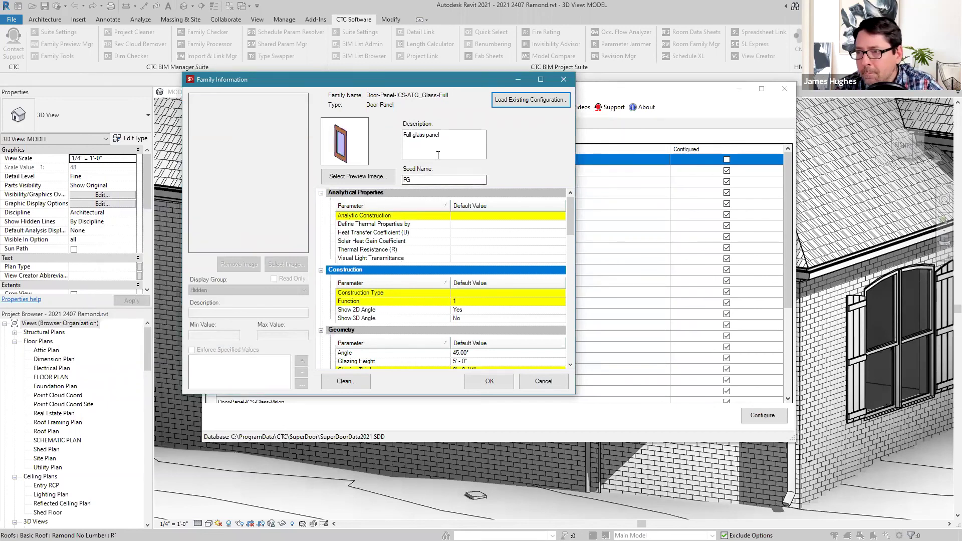
# - Review the parameter defaults of Door-Panel-ICS-ATG_Glass-Full, including the Copyright value and its allowed values, and accept the family configuration
pyautogui.click(477, 284)
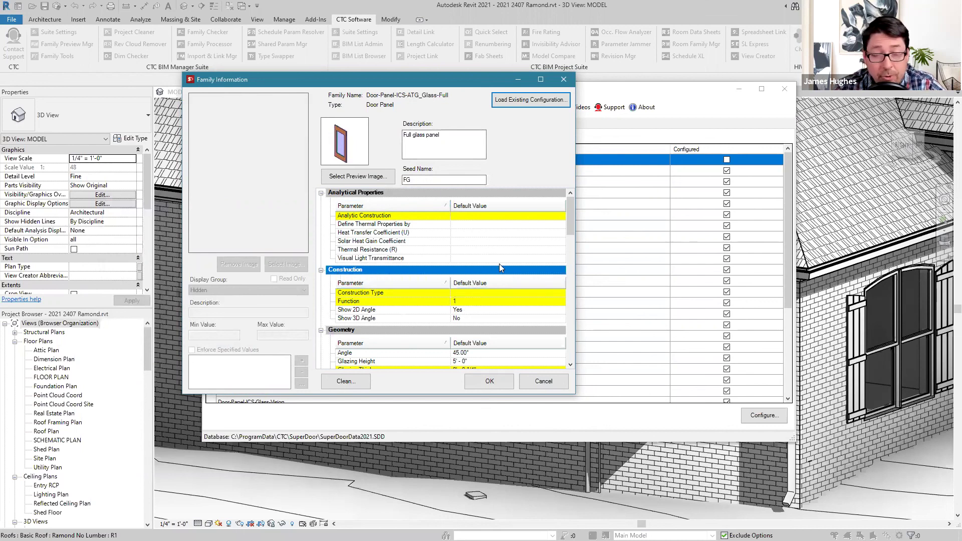
pyautogui.scroll(-2, 497, 268)
pyautogui.scroll(-5, 482, 331)
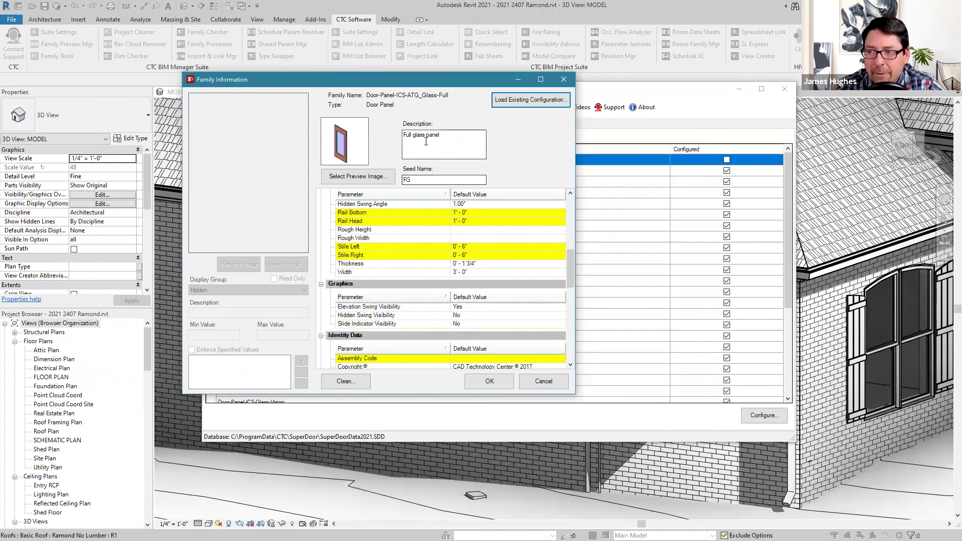
pyautogui.scroll(-2, 469, 265)
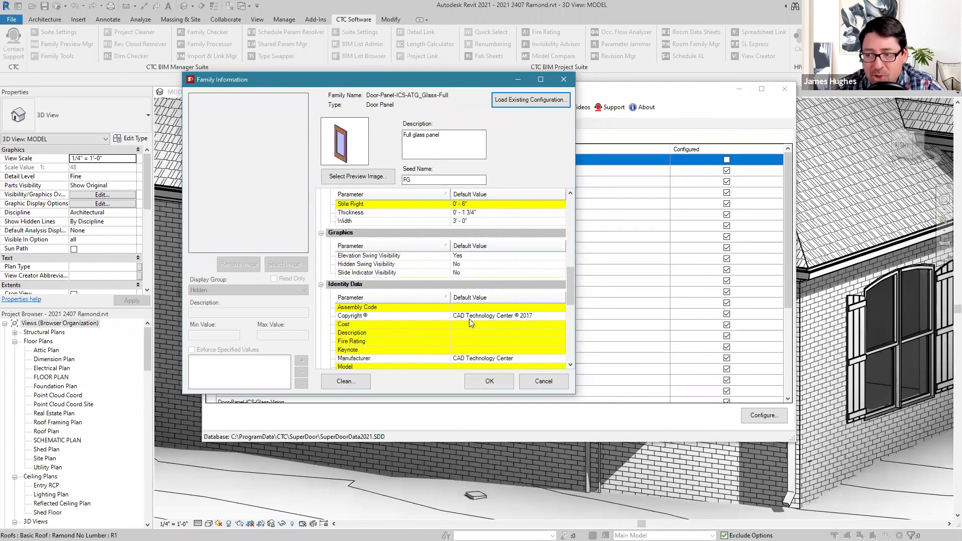
pyautogui.click(513, 316)
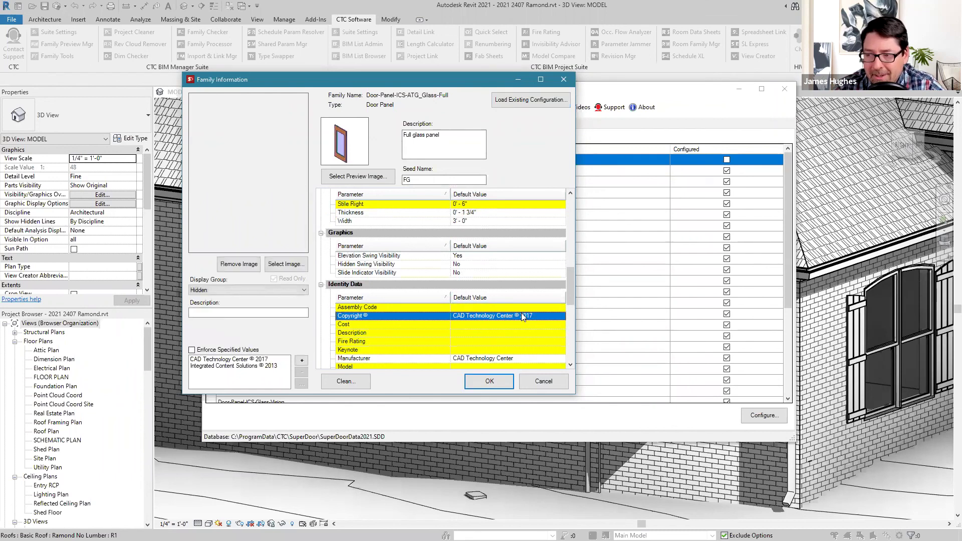
pyautogui.scroll(-4, 466, 324)
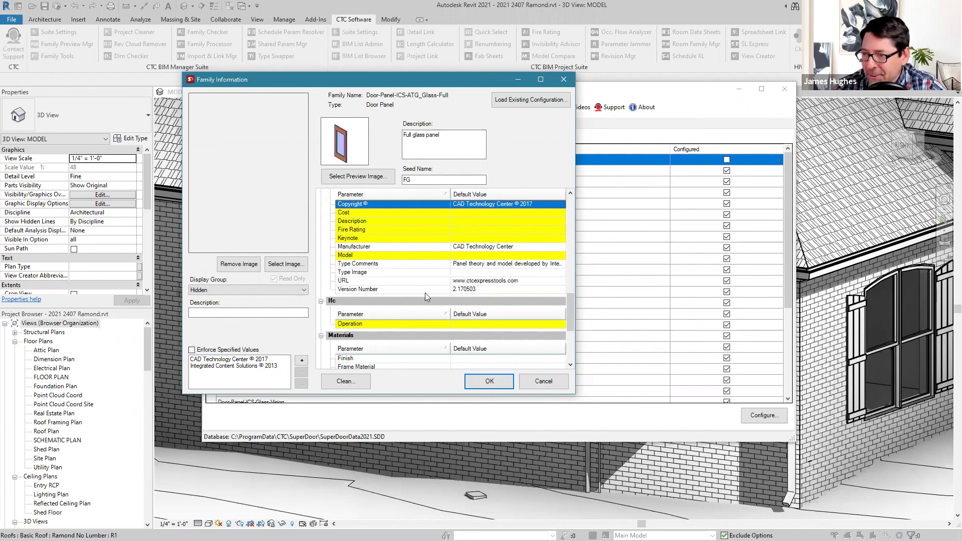
pyautogui.scroll(-3, 425, 292)
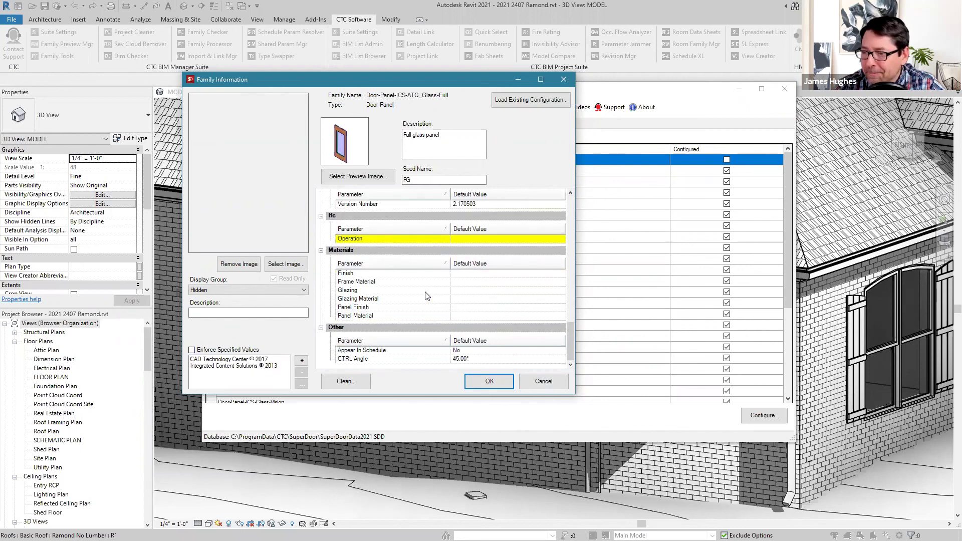
pyautogui.click(489, 383)
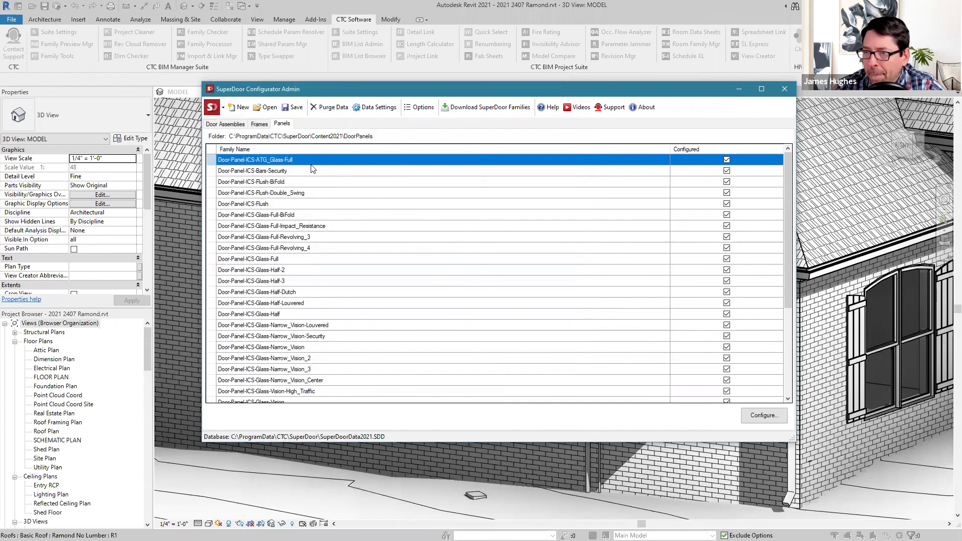
pyautogui.click(227, 125)
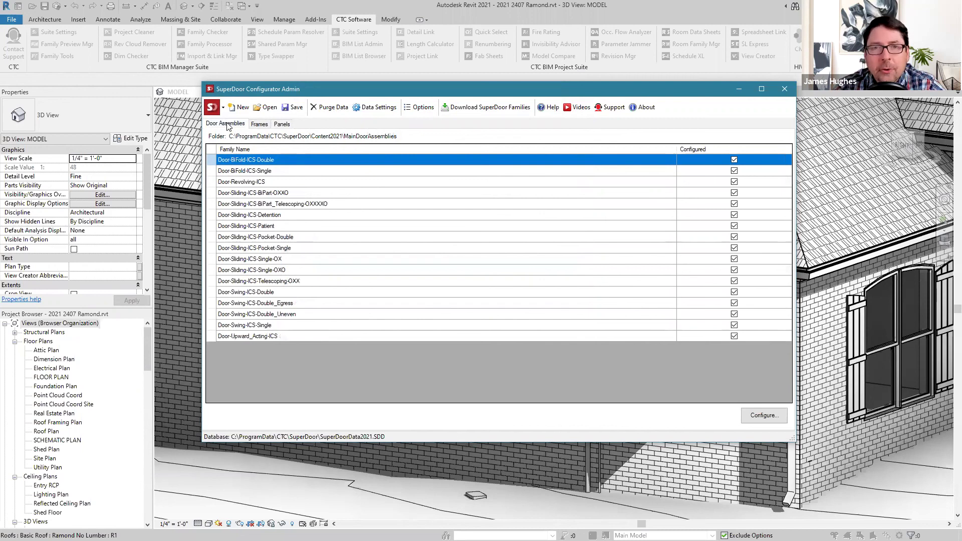
pyautogui.click(254, 326)
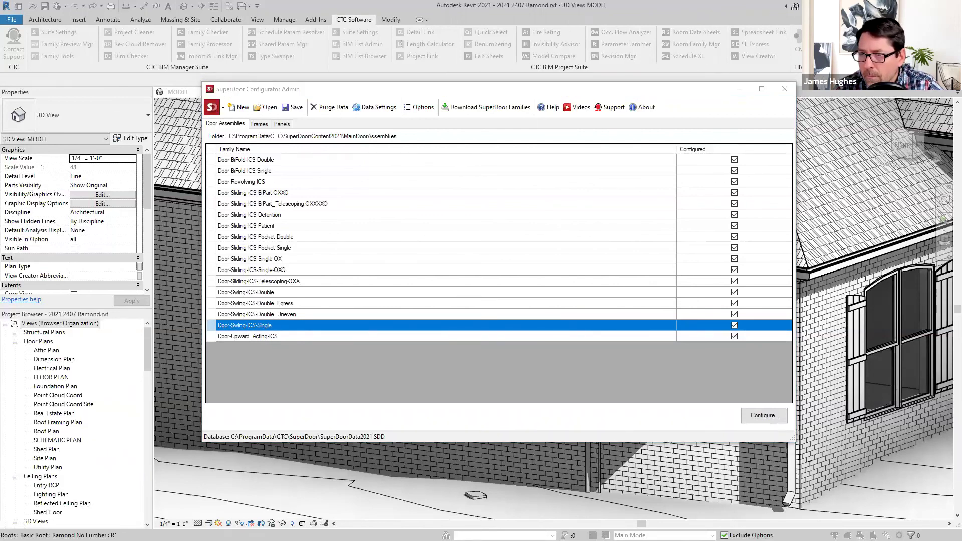
pyautogui.click(442, 172)
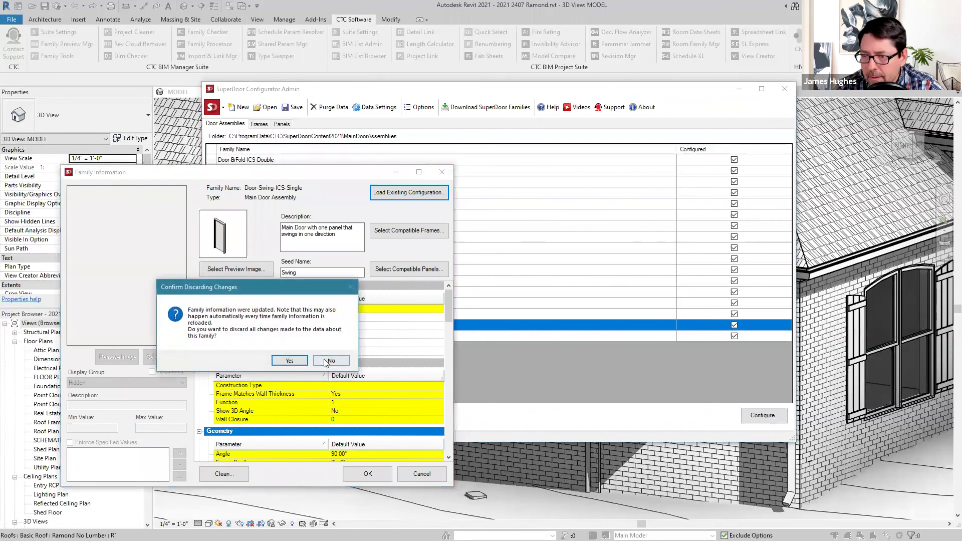
pyautogui.click(324, 362)
pyautogui.click(442, 172)
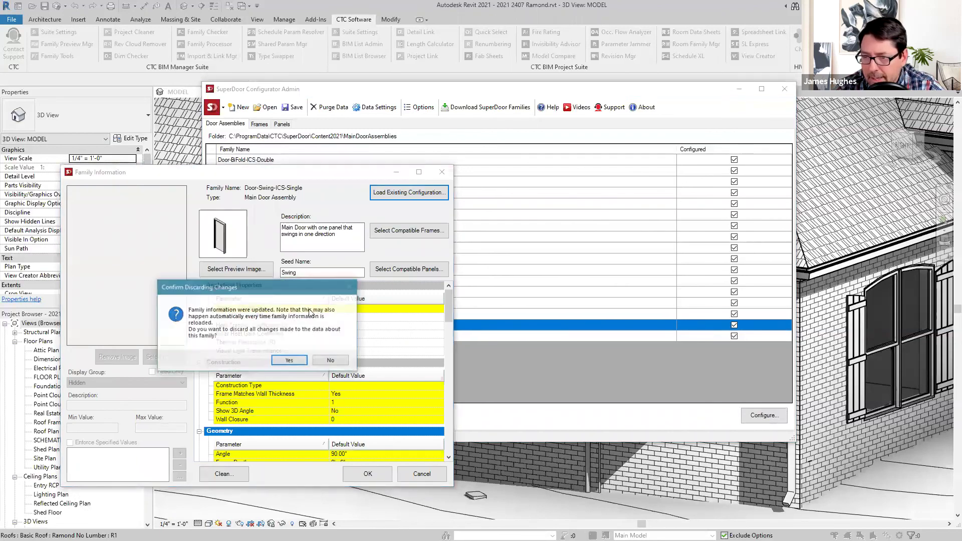
pyautogui.click(290, 360)
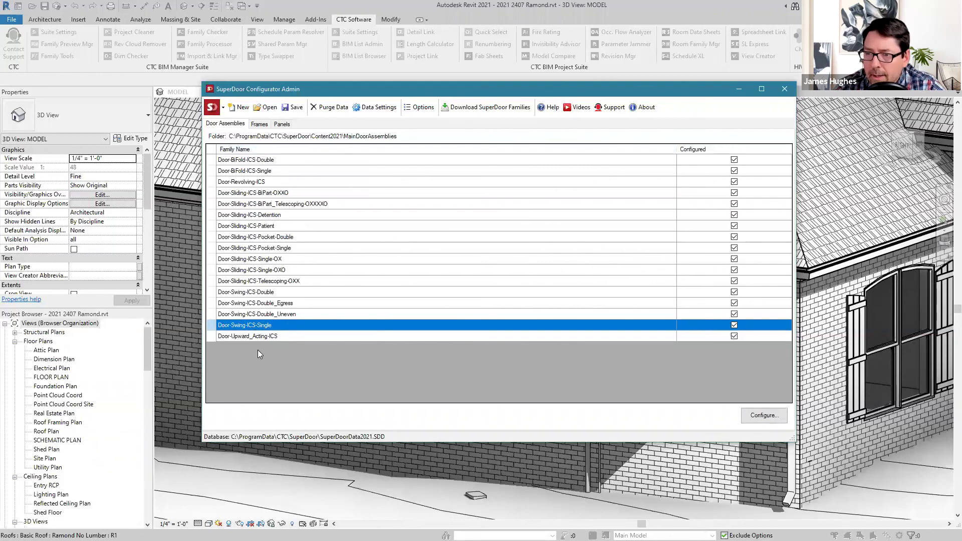
# - Configure the Door-Swing-ICS-Single door assembly to include Door-Panel-ICS-ATG_Glass-Full among its compatible panels
pyautogui.click(280, 125)
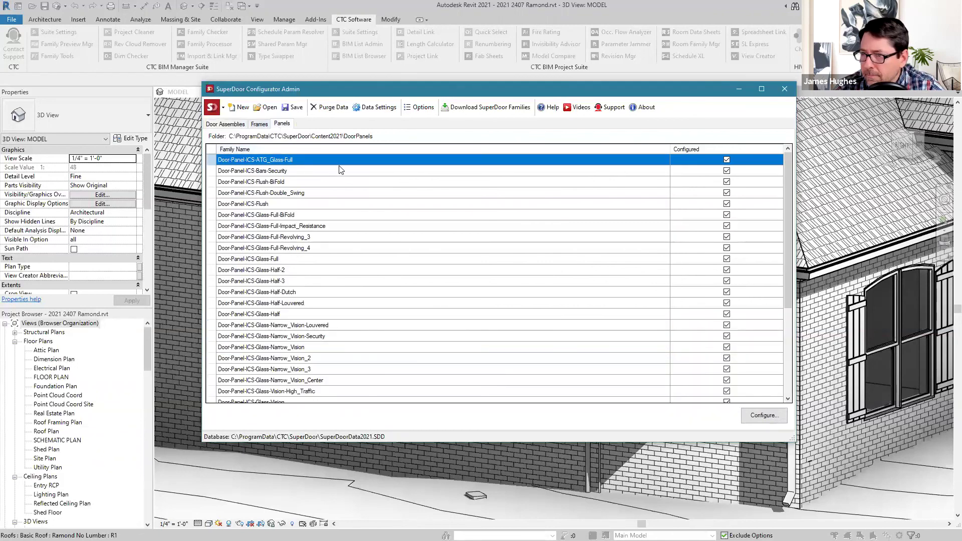
pyautogui.click(233, 124)
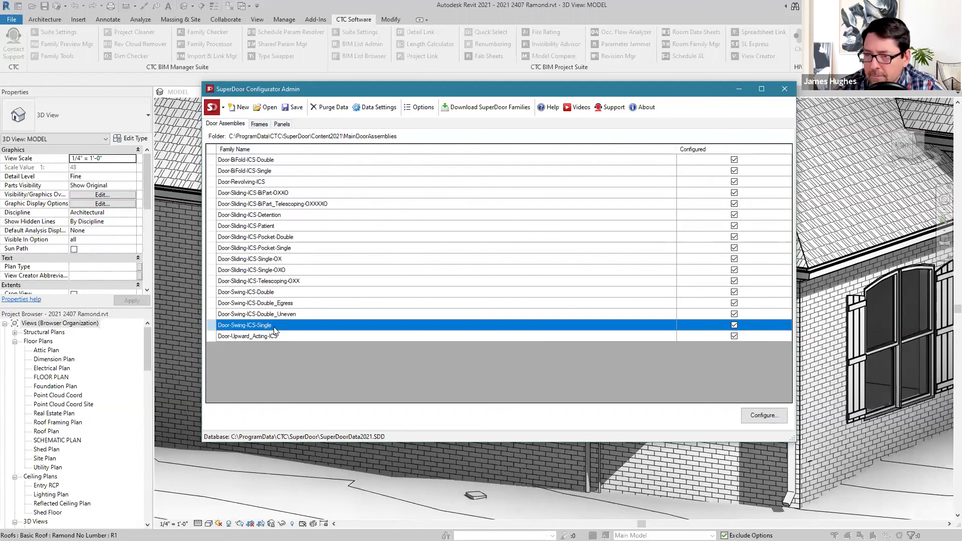
pyautogui.click(754, 415)
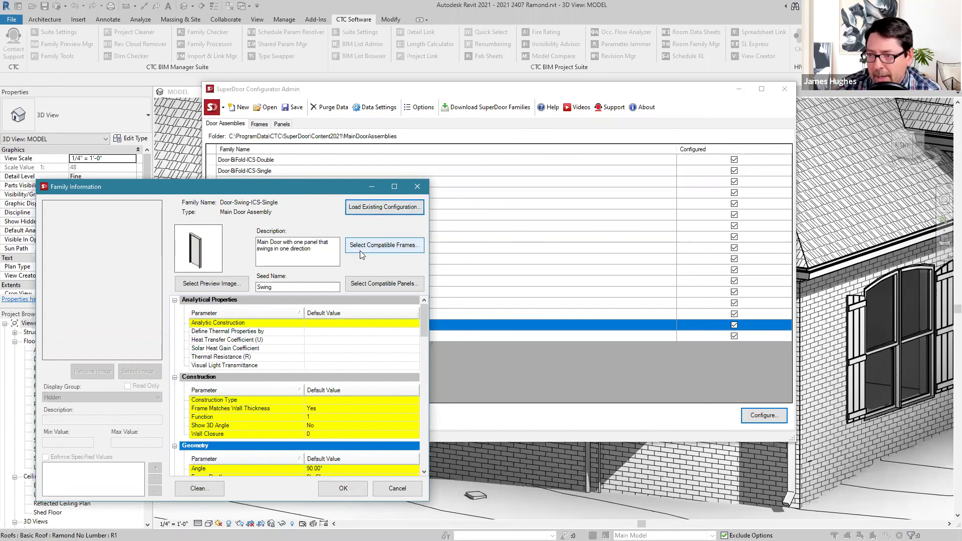
pyautogui.click(371, 284)
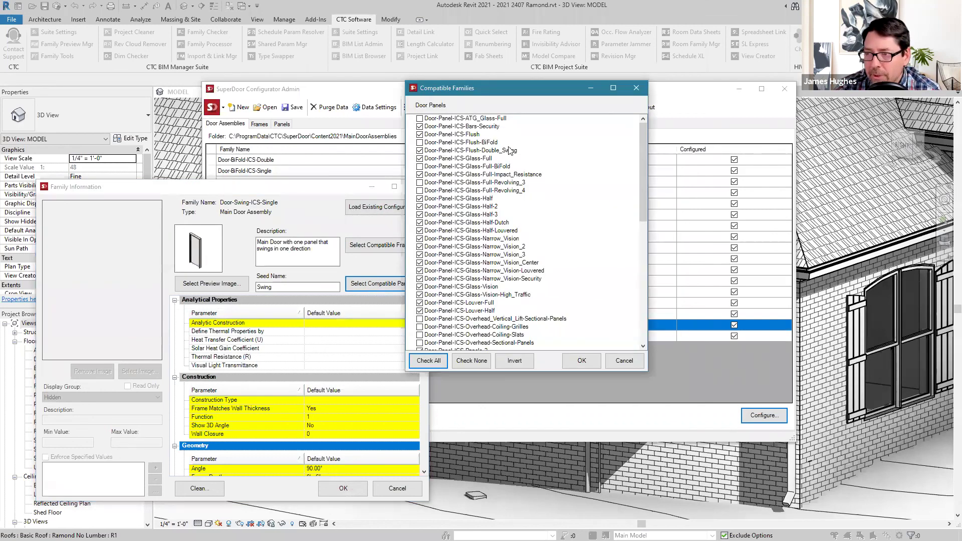
pyautogui.click(420, 119)
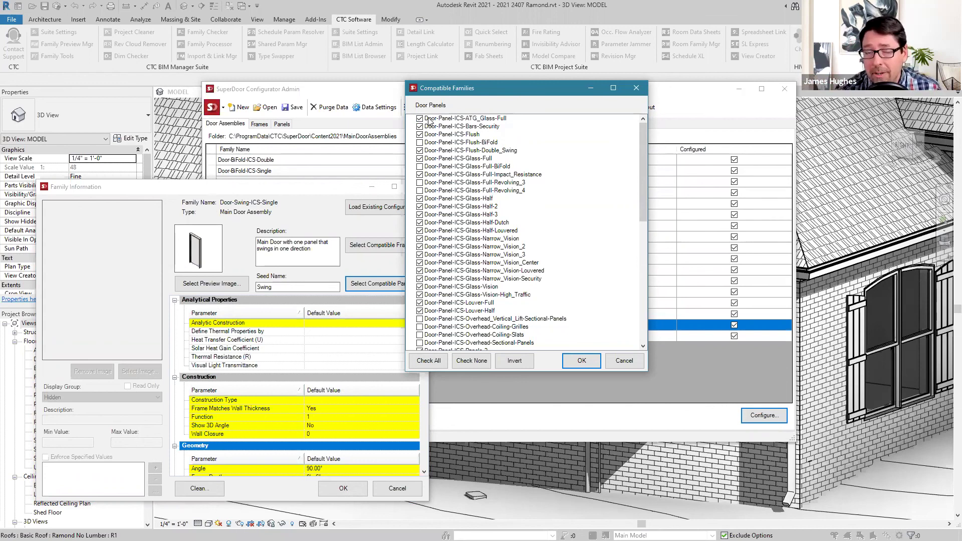
pyautogui.click(577, 361)
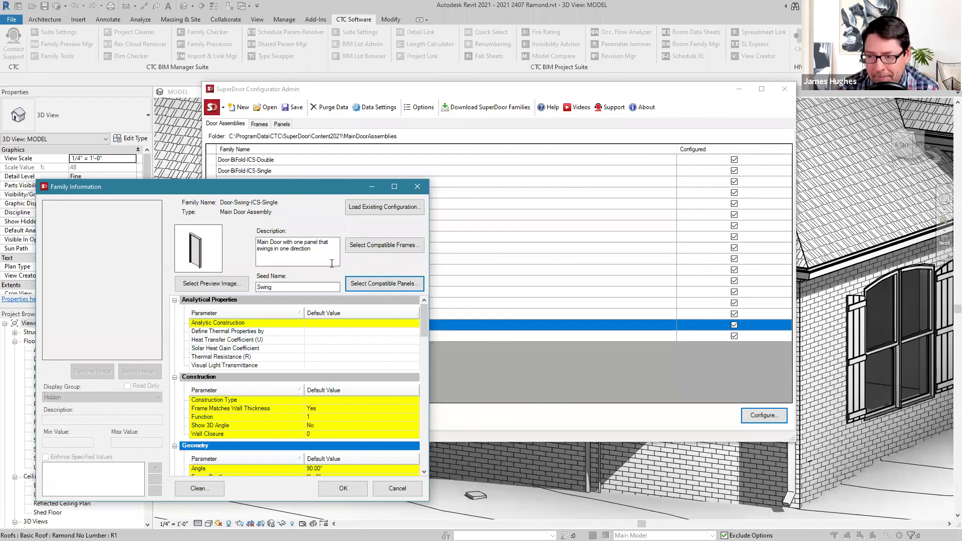
pyautogui.click(349, 490)
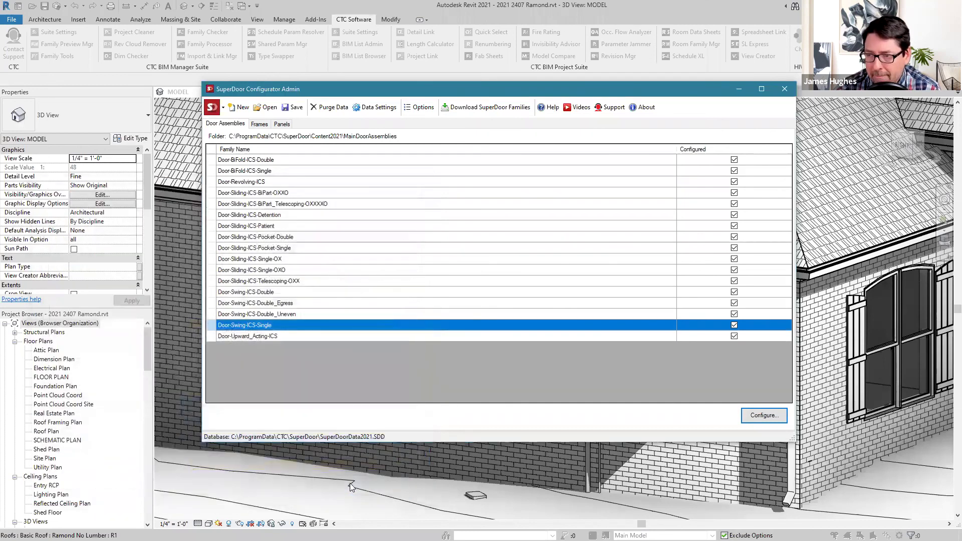
# - Close SuperDoor Configurator Admin, saving the applied changes to the SuperDoor data
pyautogui.click(784, 89)
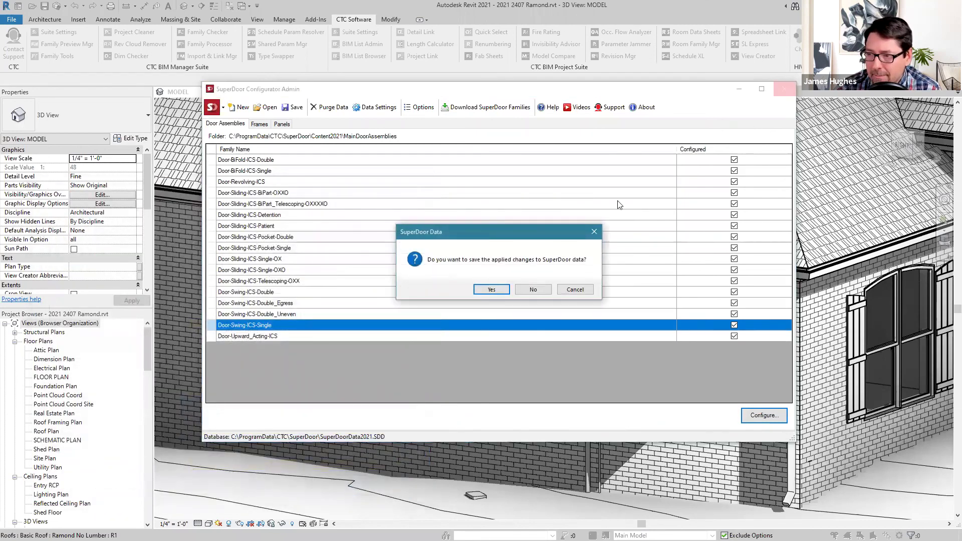
pyautogui.click(496, 290)
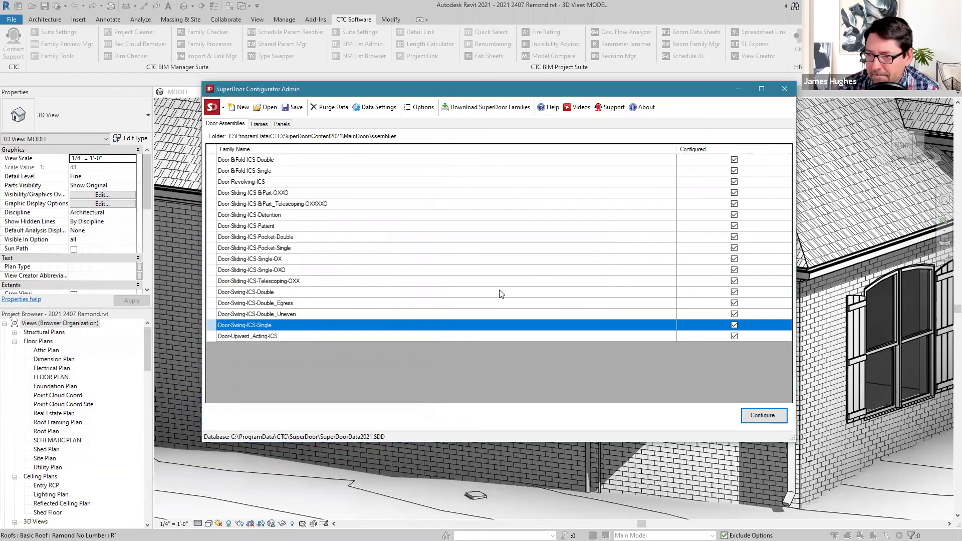
pyautogui.click(514, 286)
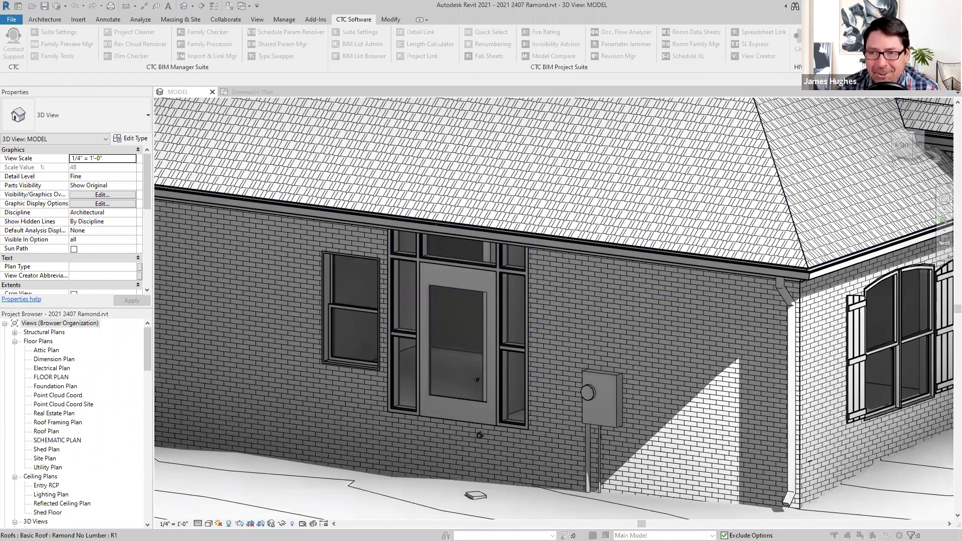
# - Compare the main door assemblies in SuperDoor Configurator and choose the single-panel Swing assembly
pyautogui.click(369, 268)
pyautogui.scroll(-1, 360, 255)
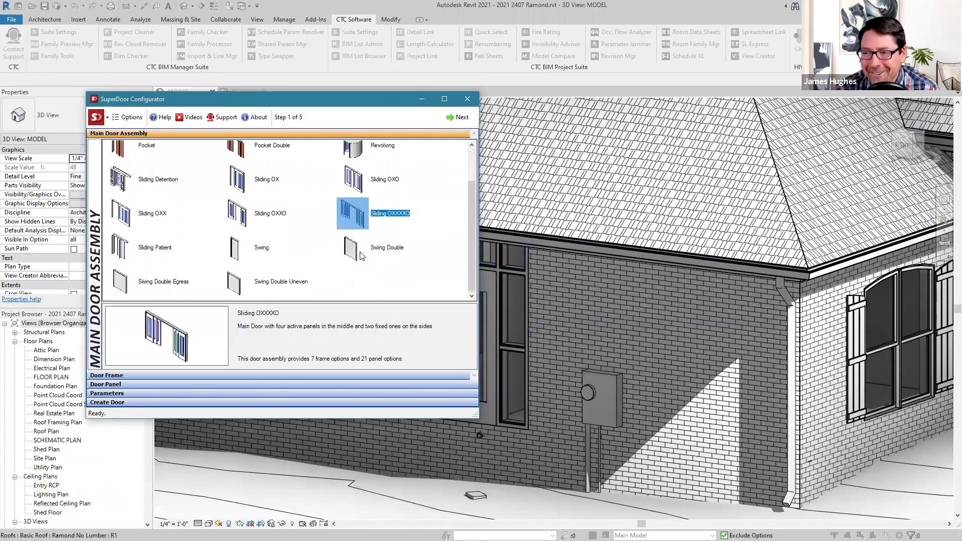
pyautogui.click(361, 255)
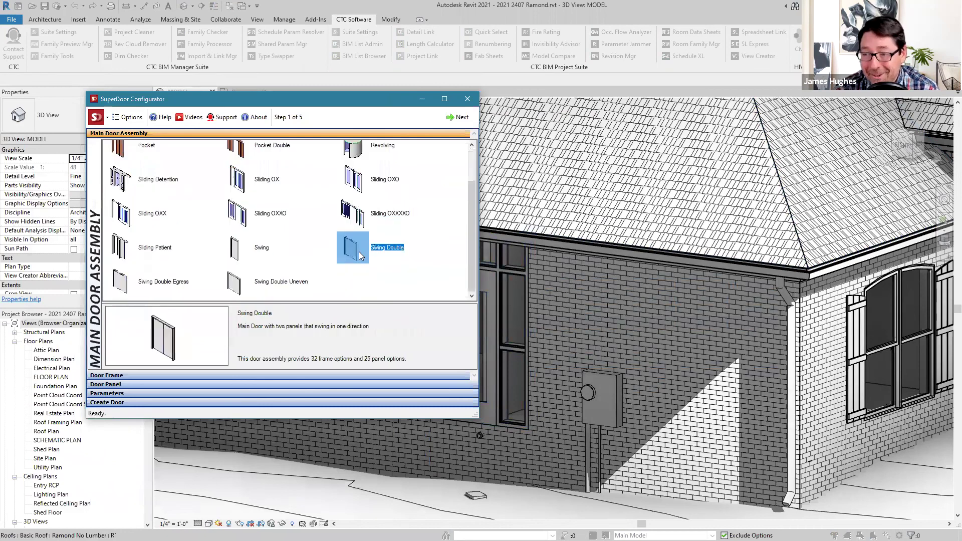
pyautogui.click(235, 251)
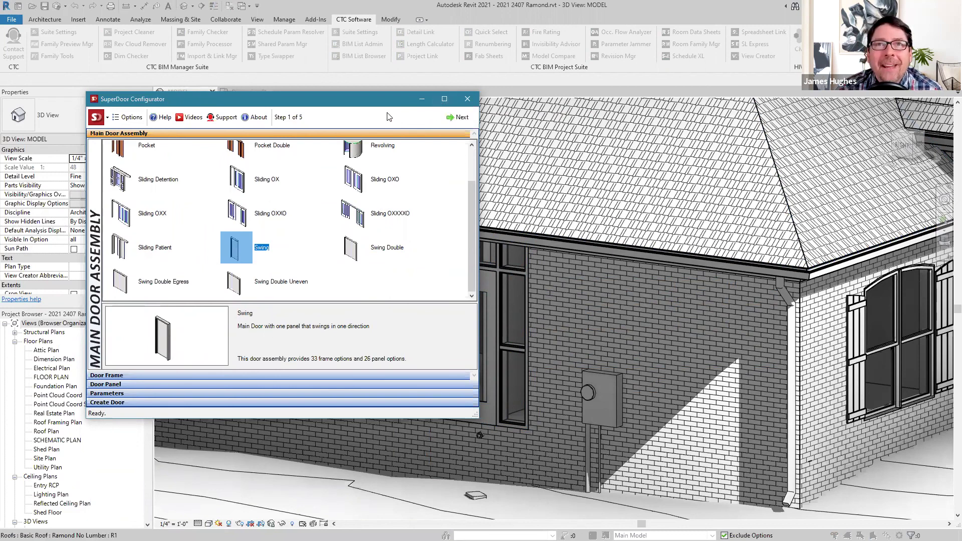
pyautogui.click(380, 223)
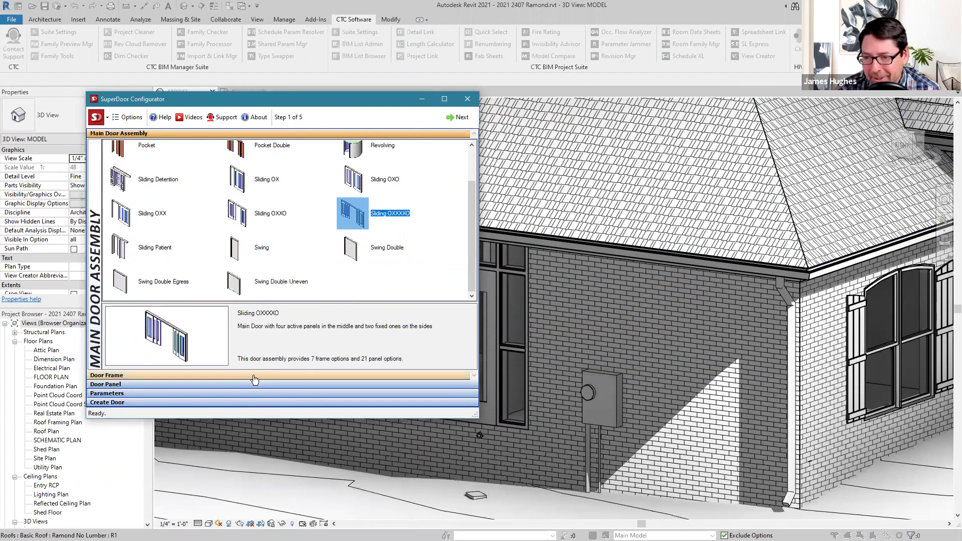
pyautogui.click(361, 184)
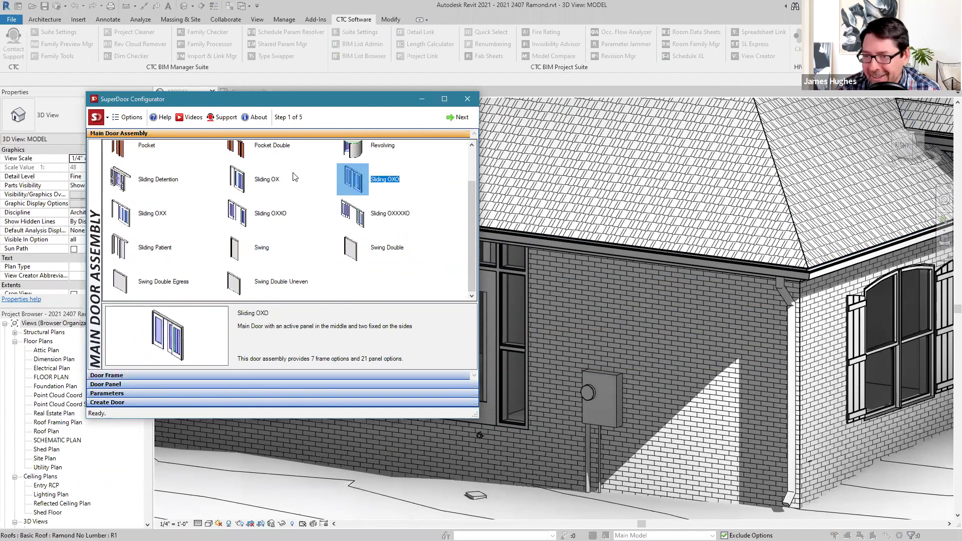
pyautogui.click(268, 193)
pyautogui.scroll(1, 268, 195)
pyautogui.scroll(-1, 253, 266)
pyautogui.click(238, 255)
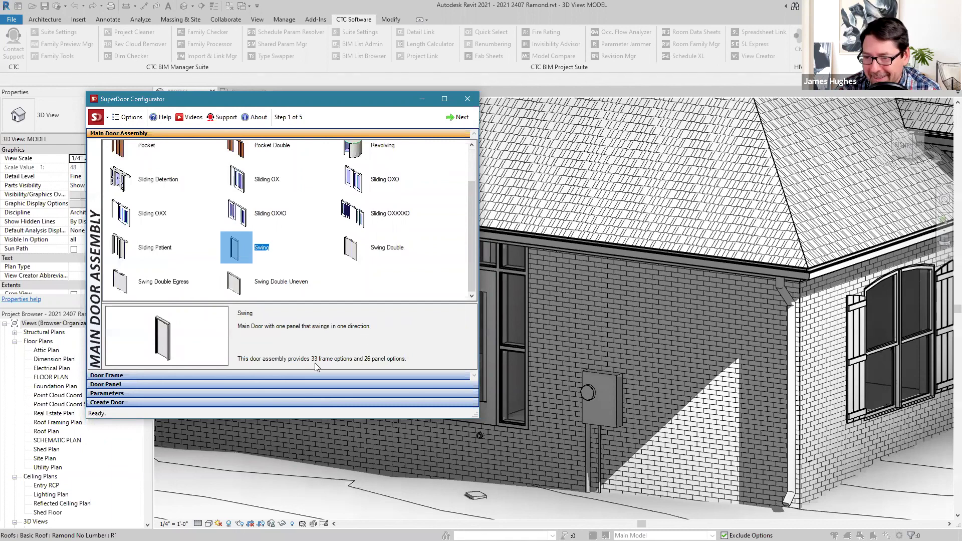
# - Choose the AL-11 aluminum door frame with a sidelight and a transom
pyautogui.click(460, 118)
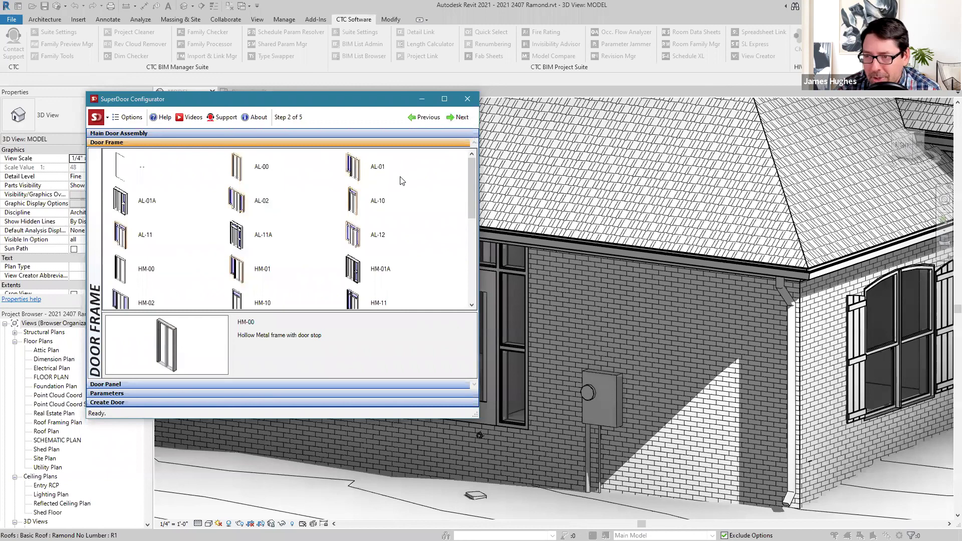
pyautogui.click(358, 207)
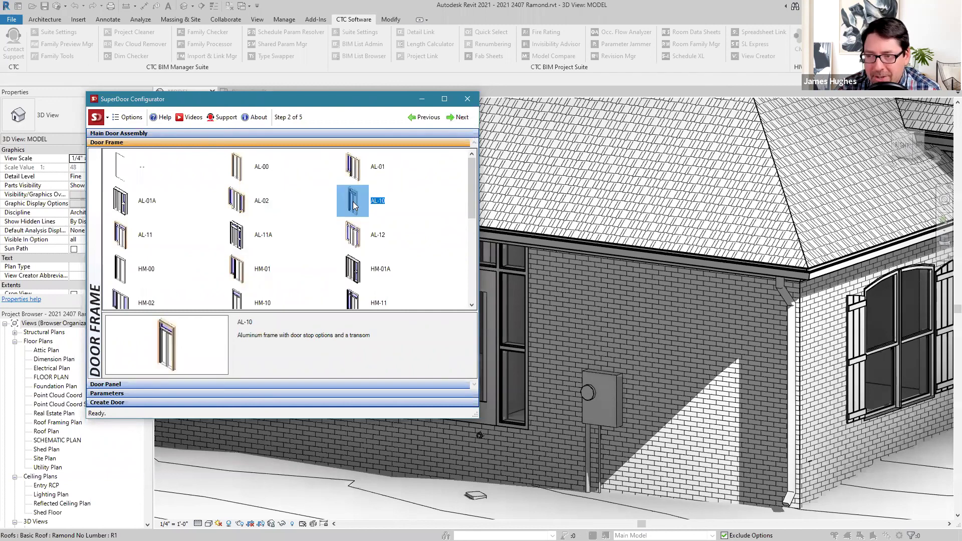
pyautogui.click(126, 237)
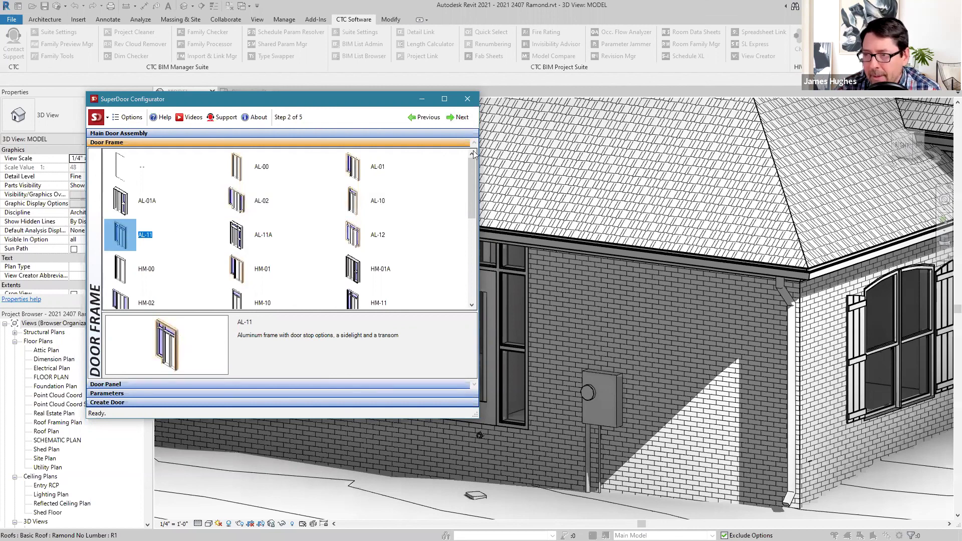
# - Browse the available door panels and choose the second FG full glass panel
pyautogui.click(464, 119)
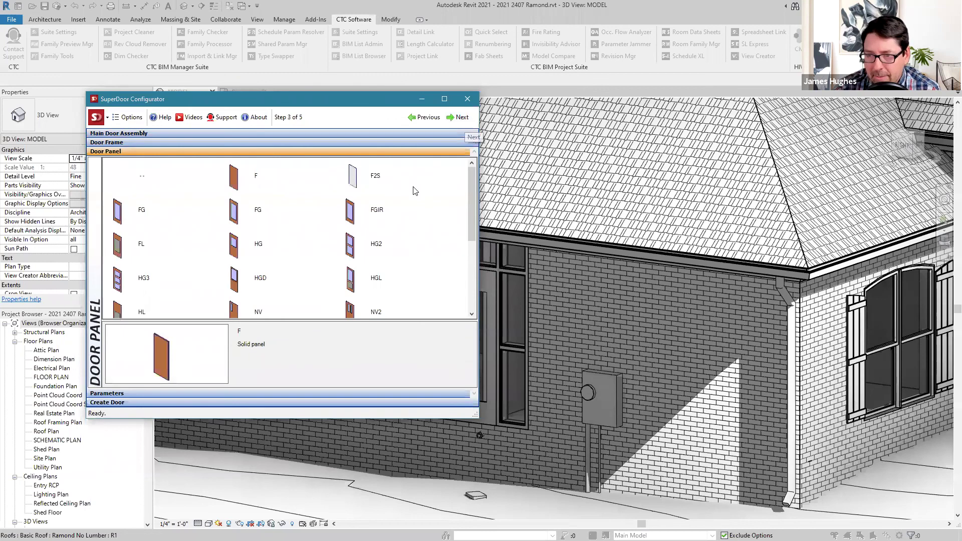
pyautogui.scroll(-3, 337, 213)
pyautogui.click(351, 199)
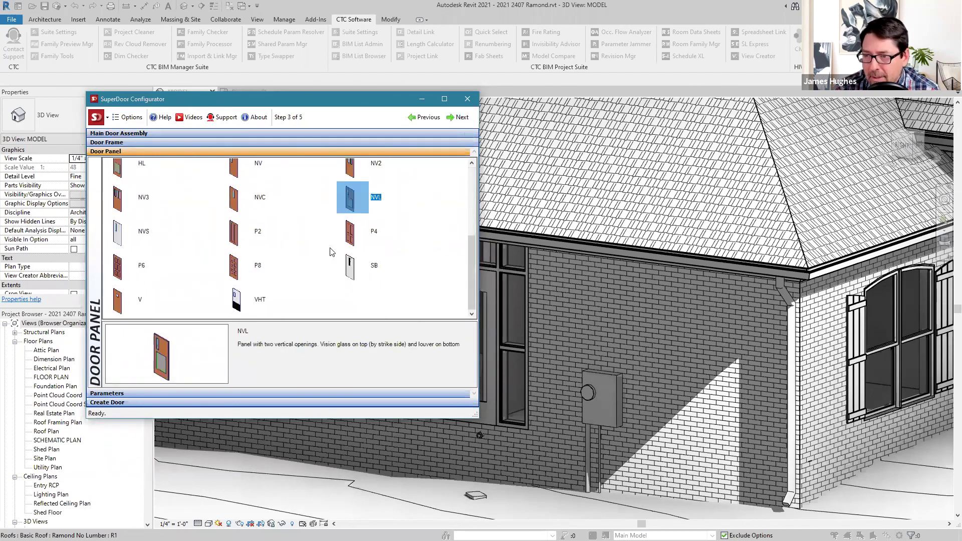
pyautogui.scroll(4, 325, 242)
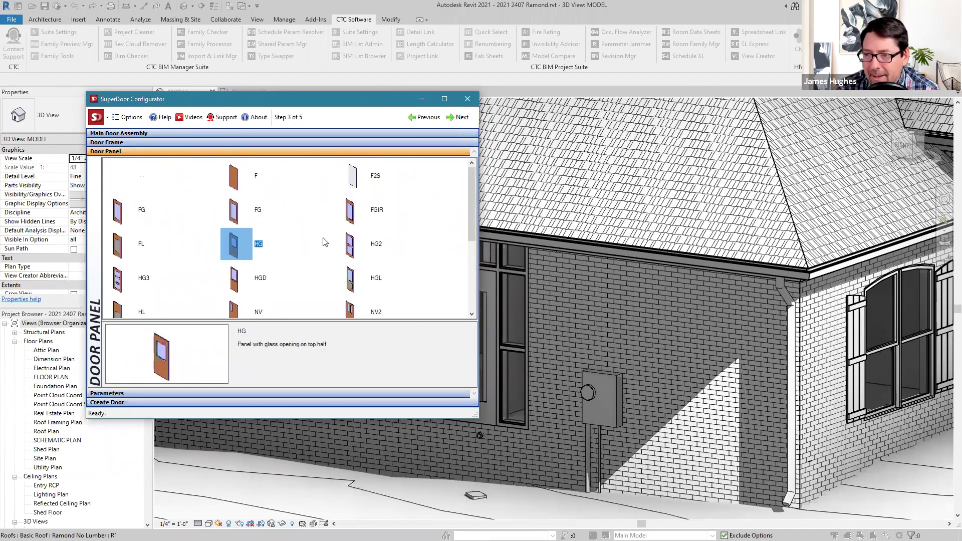
pyautogui.click(239, 186)
pyautogui.click(232, 214)
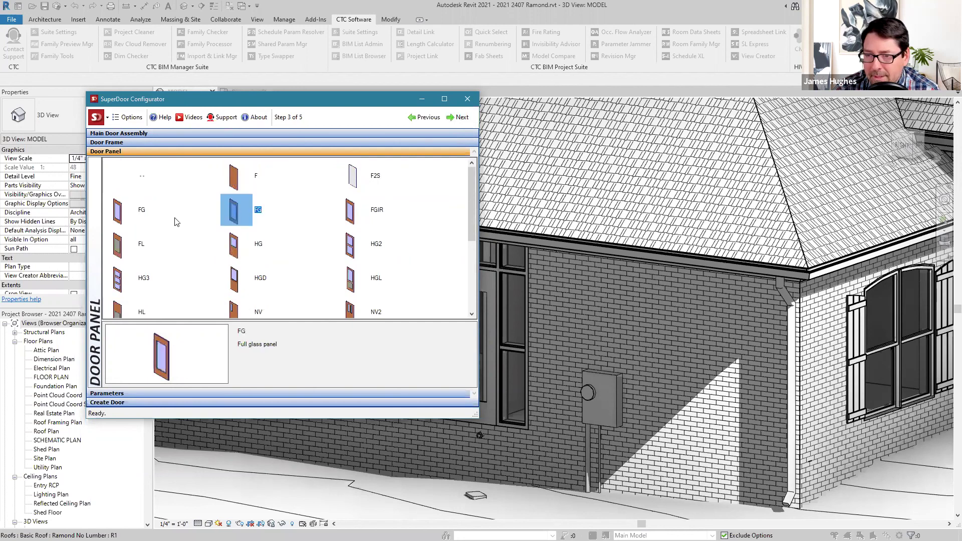
# - Compare the two FG full glass panels and keep the second one selected
pyautogui.click(115, 214)
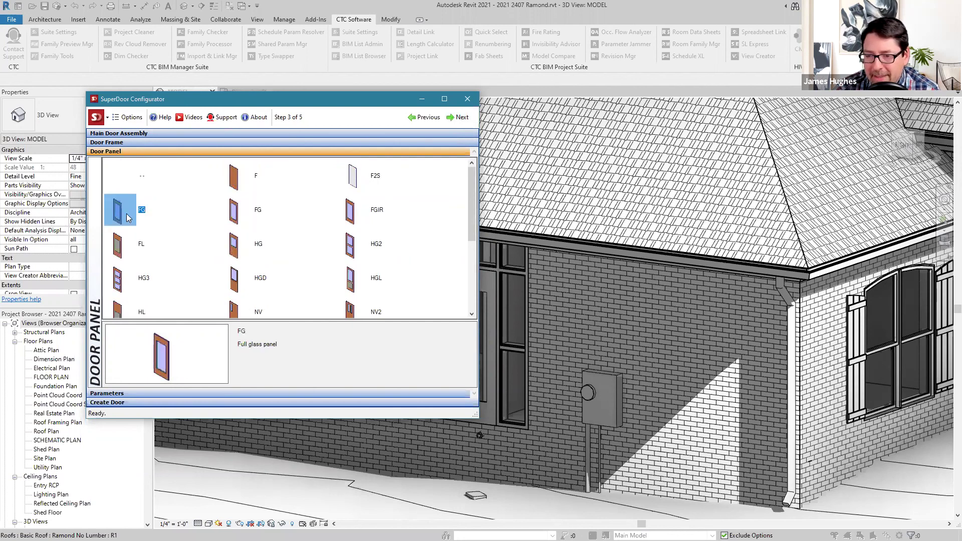
pyautogui.click(234, 216)
pyautogui.click(115, 215)
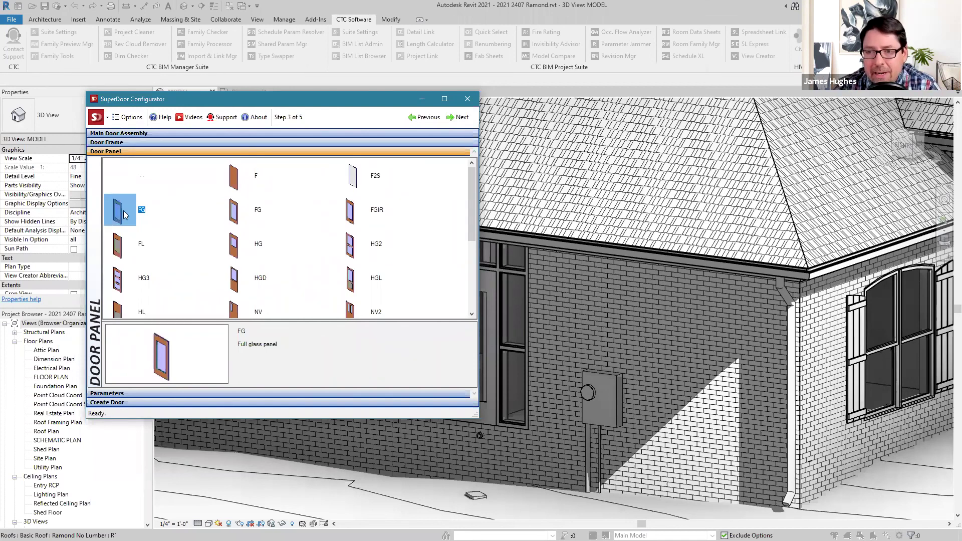
pyautogui.click(238, 213)
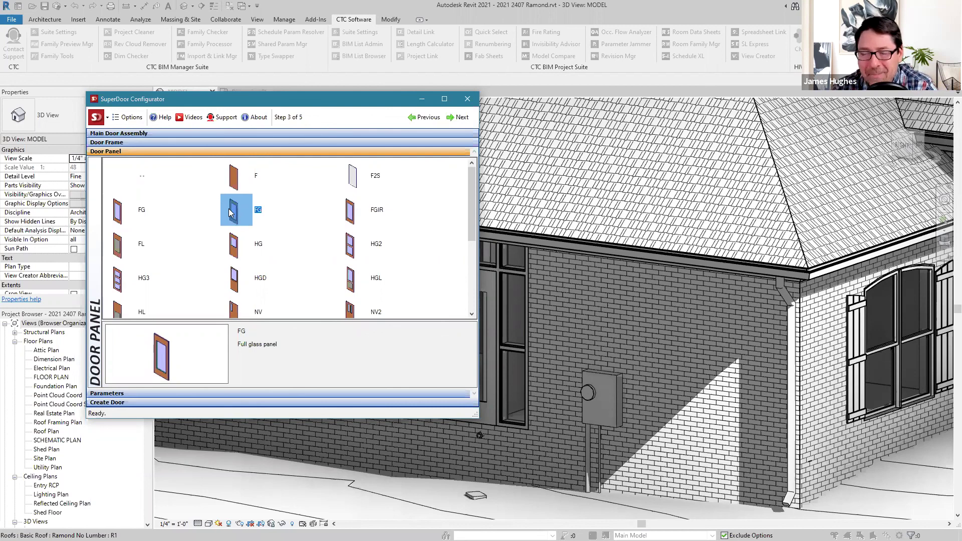
# - Keep the default parameters and create the Swing door with type name AL-11 FG 36 x 84, loading it into the active Revit document for placement
pyautogui.click(180, 394)
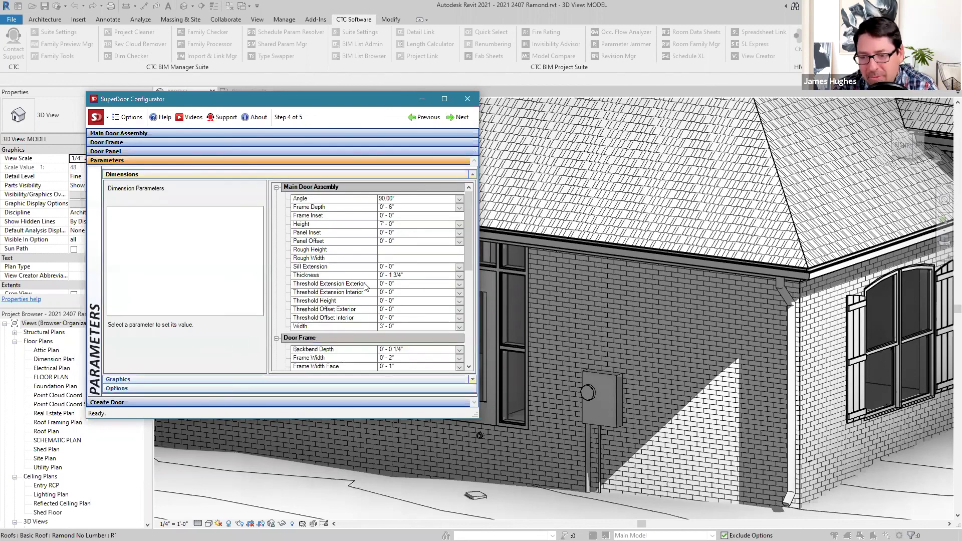
pyautogui.click(196, 403)
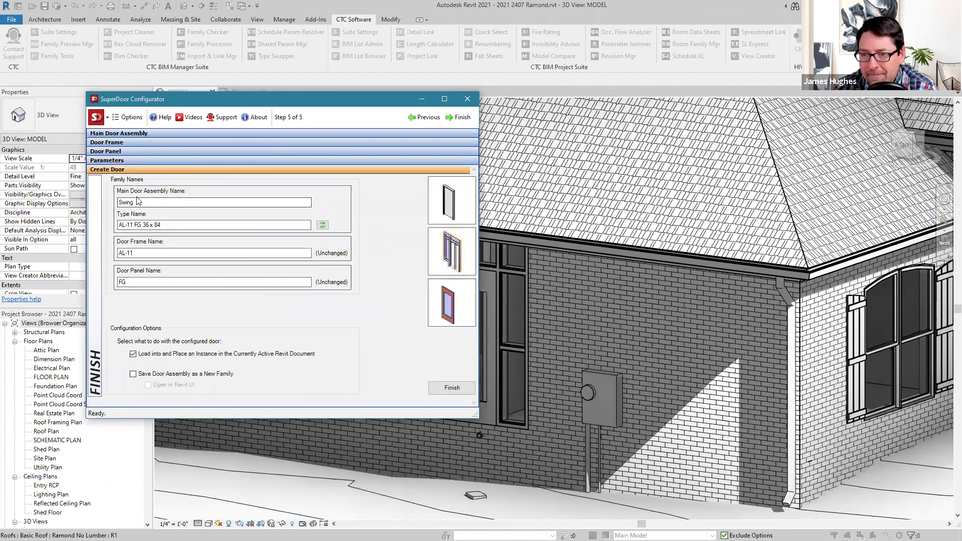
pyautogui.click(134, 225)
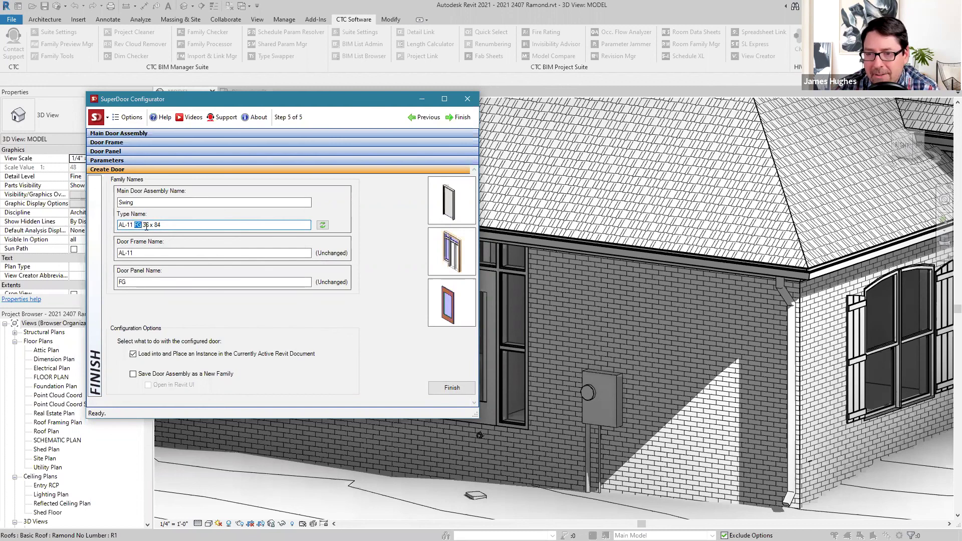
pyautogui.click(144, 225)
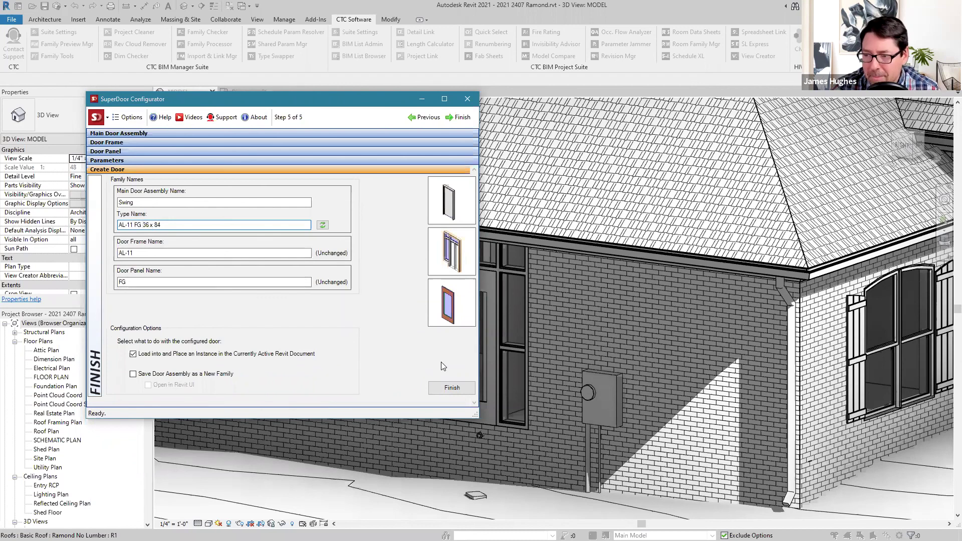
pyautogui.click(445, 388)
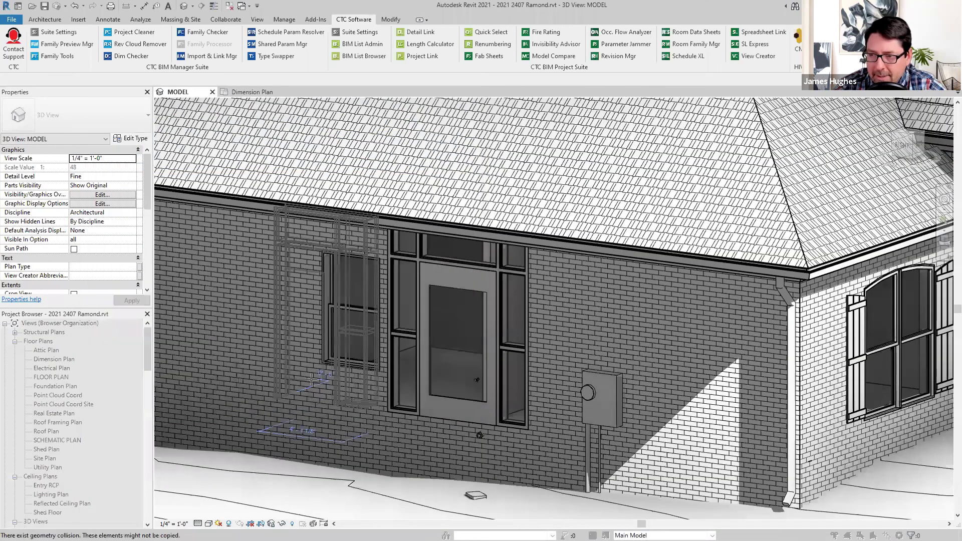
# - Place one AL-11 FG 36 x 84 door in the brick wall on the house's left side, between the window and the porch corner
pyautogui.scroll(-5, 310, 378)
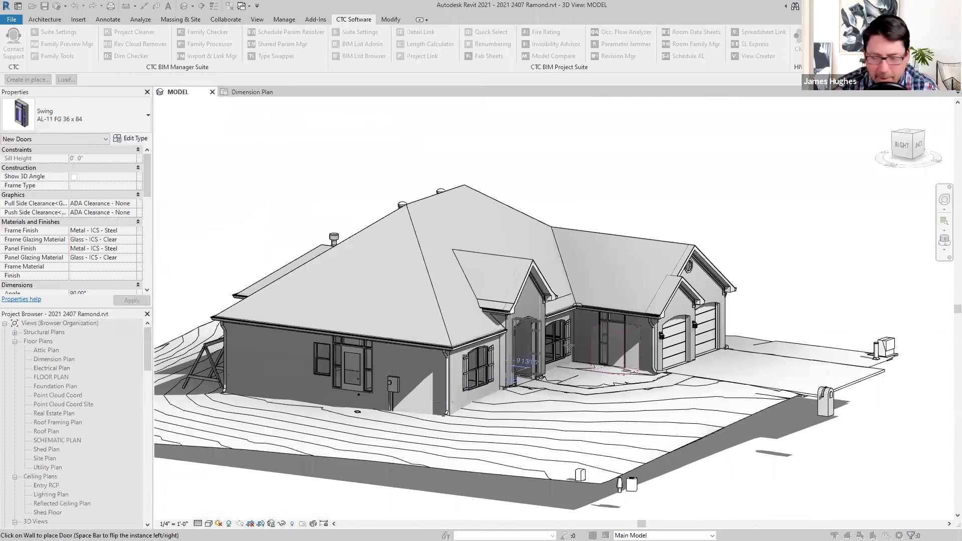
pyautogui.keyDown('shift'); pyautogui.moveTo(629, 357); pyautogui.dragTo(581, 401, button='middle'); pyautogui.keyUp('shift')
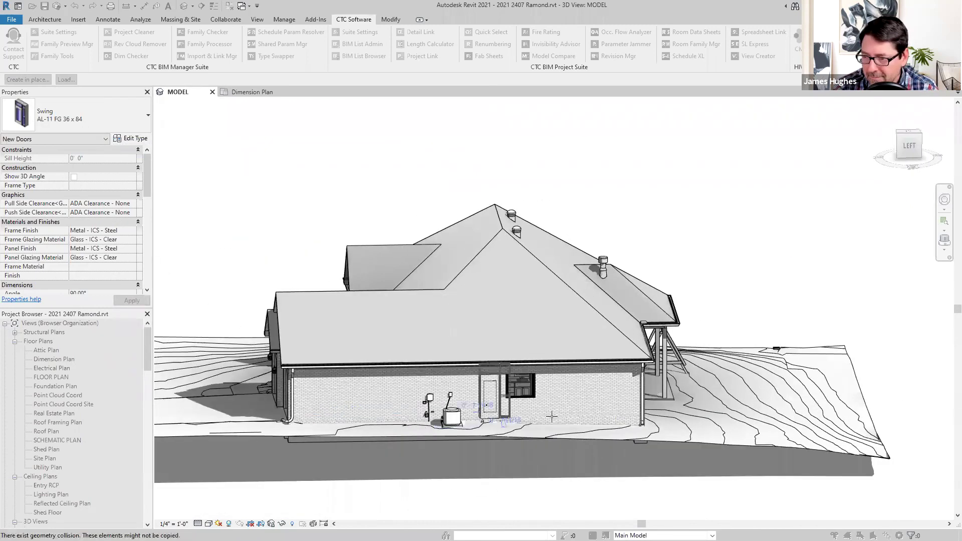
pyautogui.scroll(5, 581, 401)
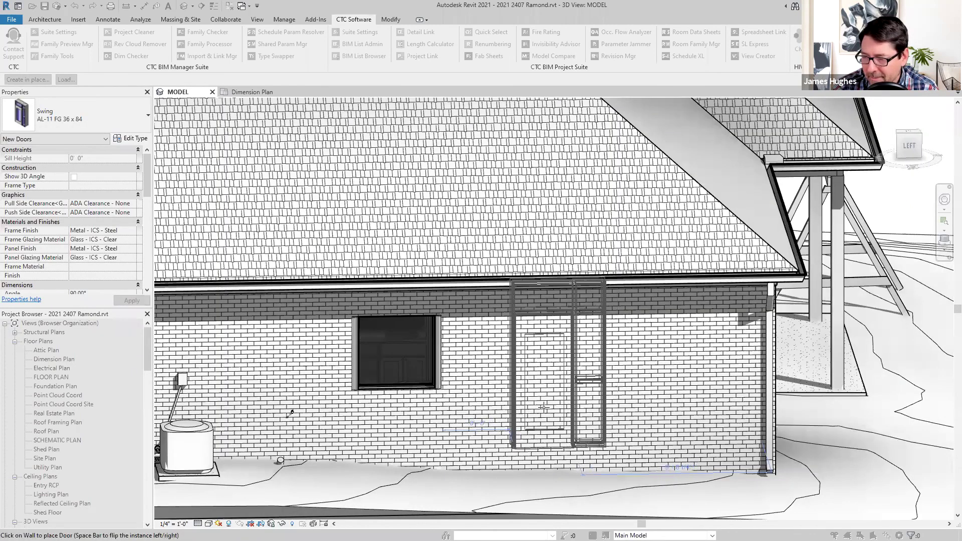
pyautogui.click(543, 407)
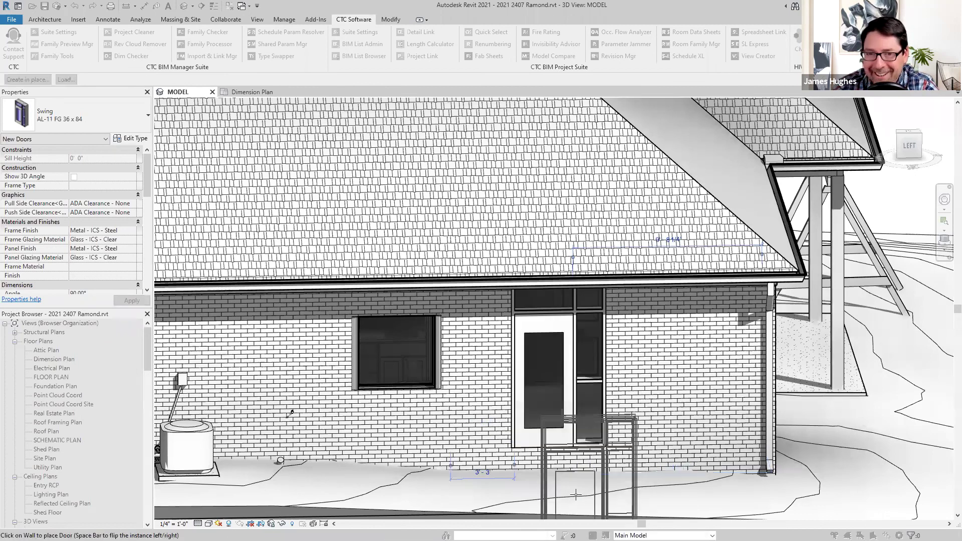
pyautogui.press('Escape')
pyautogui.press('Escape')
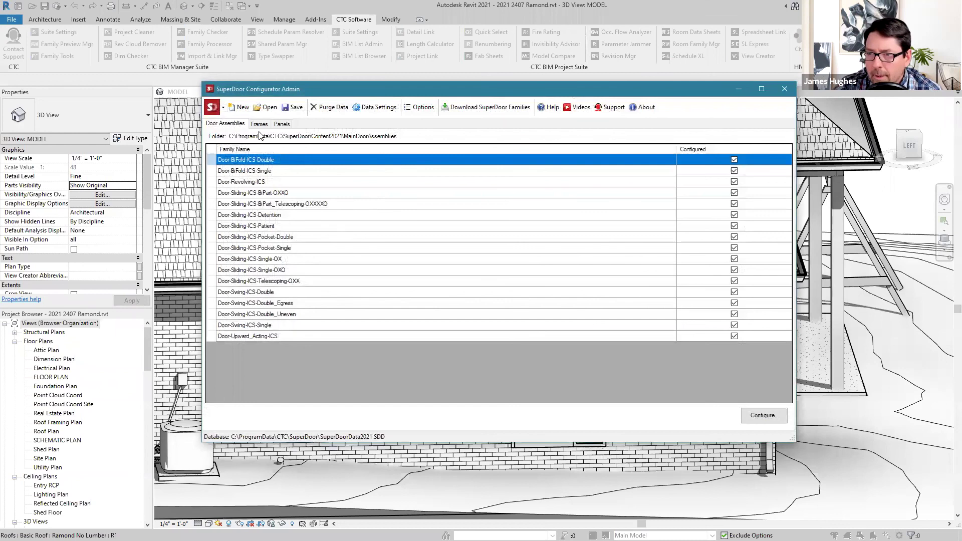
# - Set the seed name of the Door-Panel-ICS-ATG_Glass-Full panel to FG_ATG in SuperDoor Configurator Admin
pyautogui.click(282, 123)
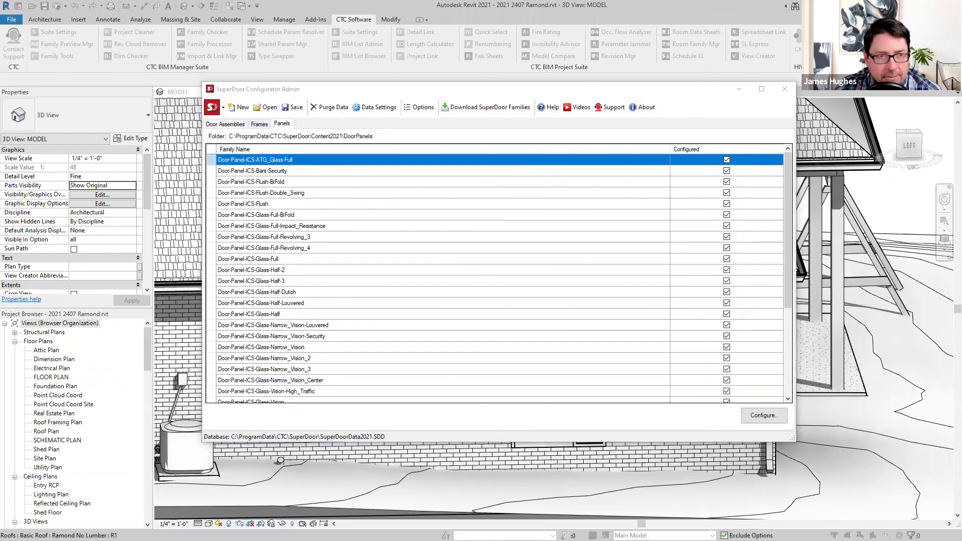
pyautogui.doubleClick(502, 159)
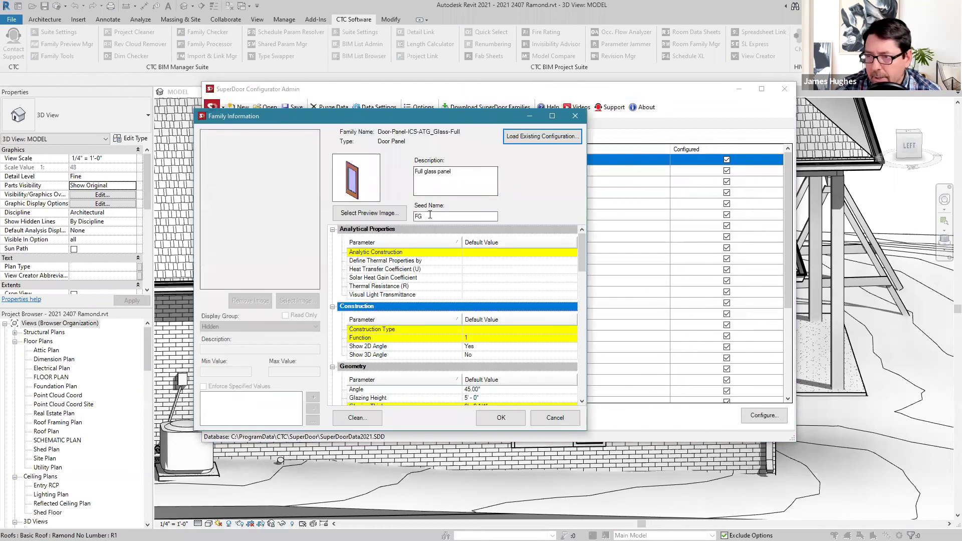
pyautogui.doubleClick(445, 215)
pyautogui.click(446, 216)
pyautogui.write('_')
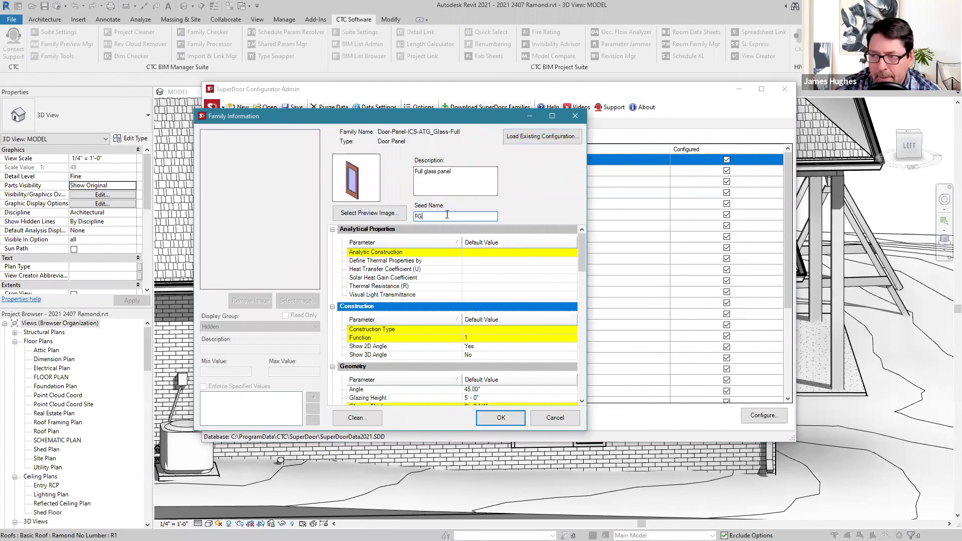
pyautogui.write('atg')
pyautogui.press('BackSpace')
pyautogui.press('BackSpace')
pyautogui.press('BackSpace')
pyautogui.write('ATG')
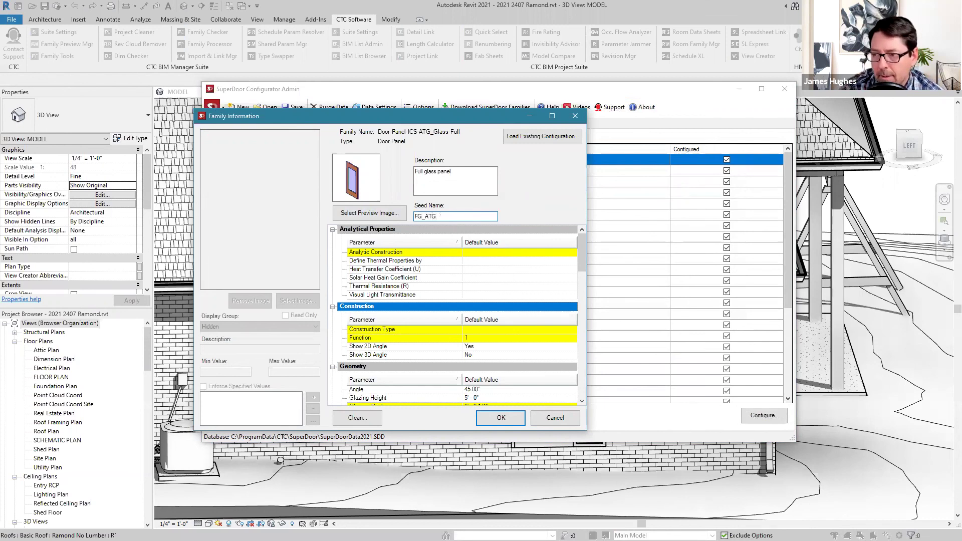
pyautogui.click(494, 417)
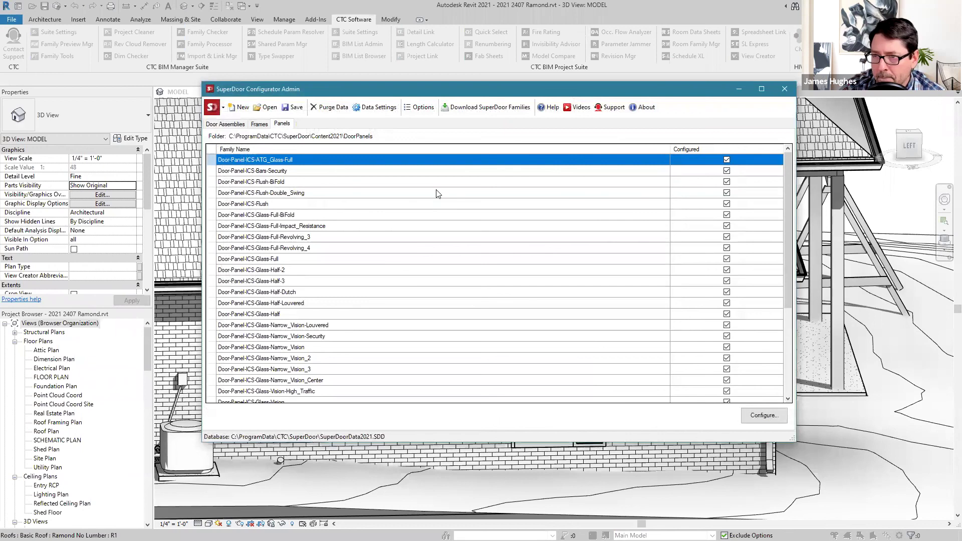
# - Check that Door-Panel-ICS-ATG_Glass-Full is among the compatible panels of the Door-Swing-ICS-Single assembly and accept its configuration
pyautogui.click(232, 127)
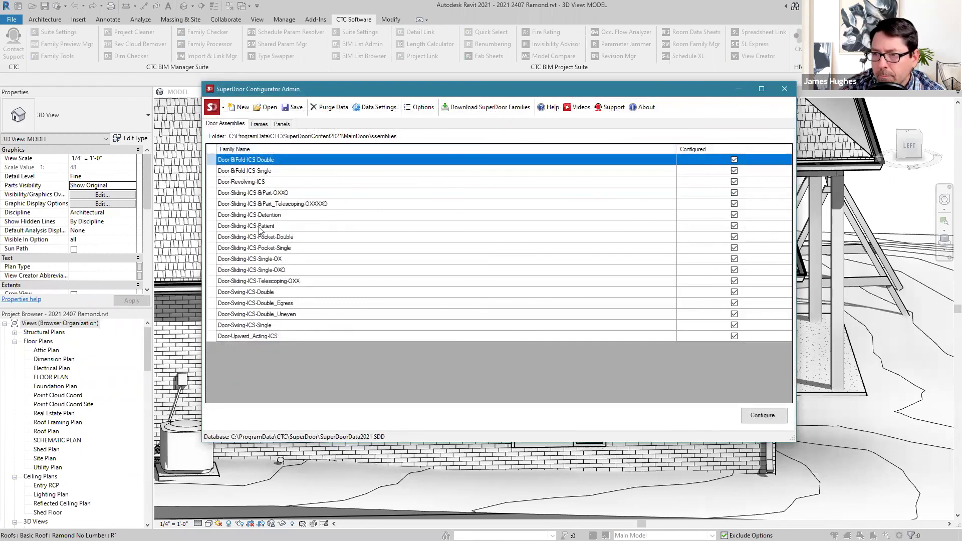
pyautogui.click(259, 327)
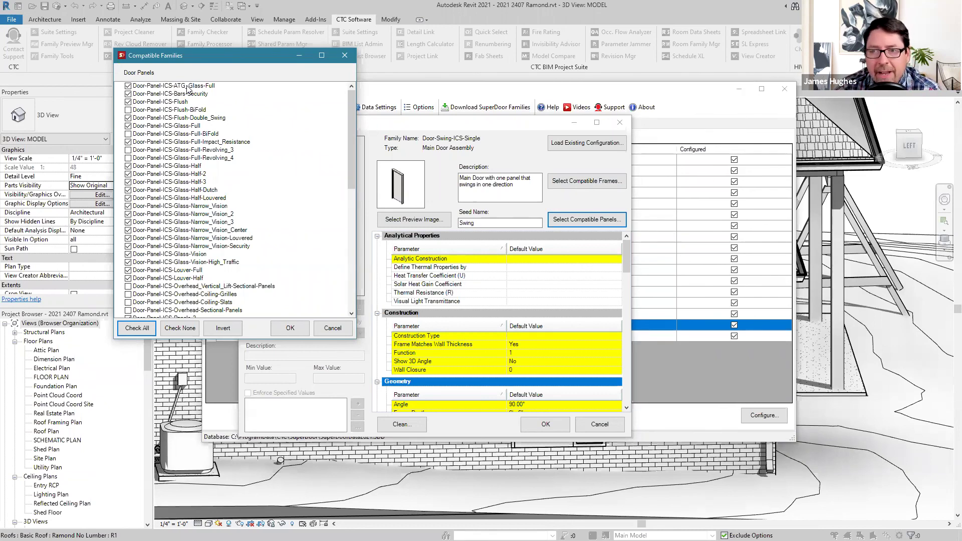
pyautogui.click(283, 325)
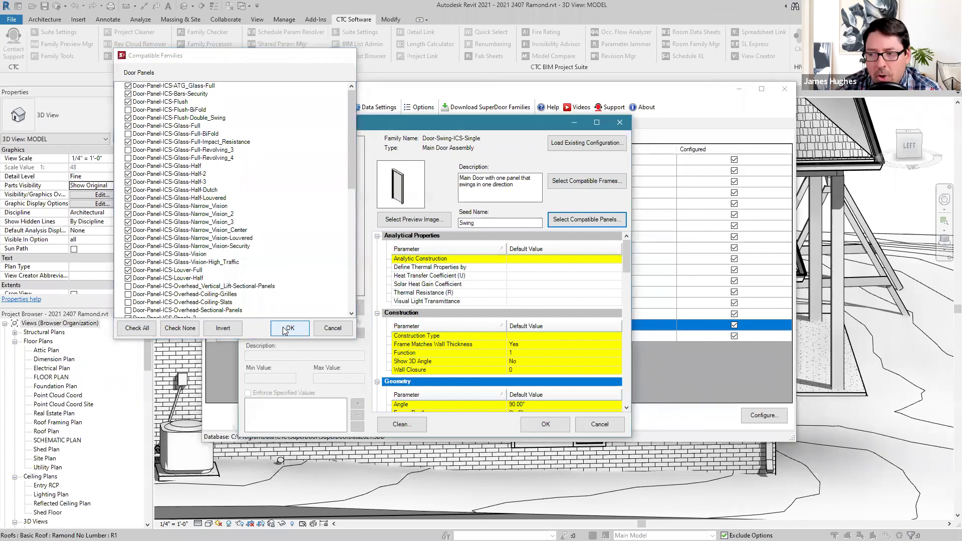
pyautogui.click(539, 427)
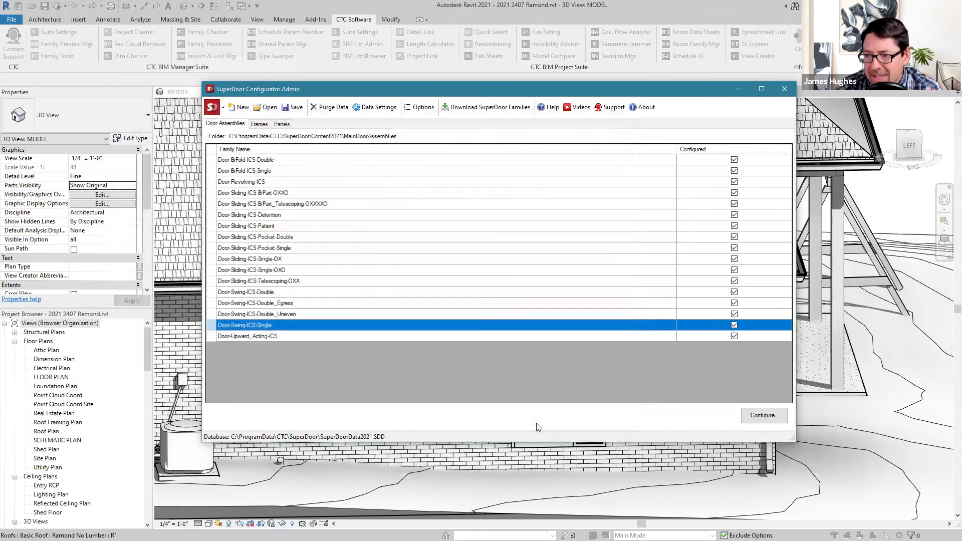
# - Close SuperDoor Configurator Admin and save the seed name change
pyautogui.click(784, 86)
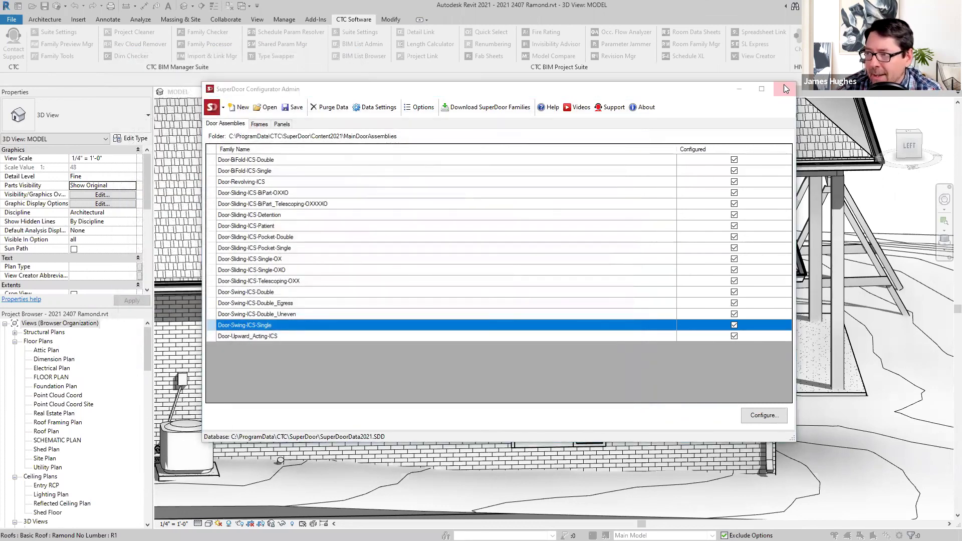
pyautogui.click(490, 291)
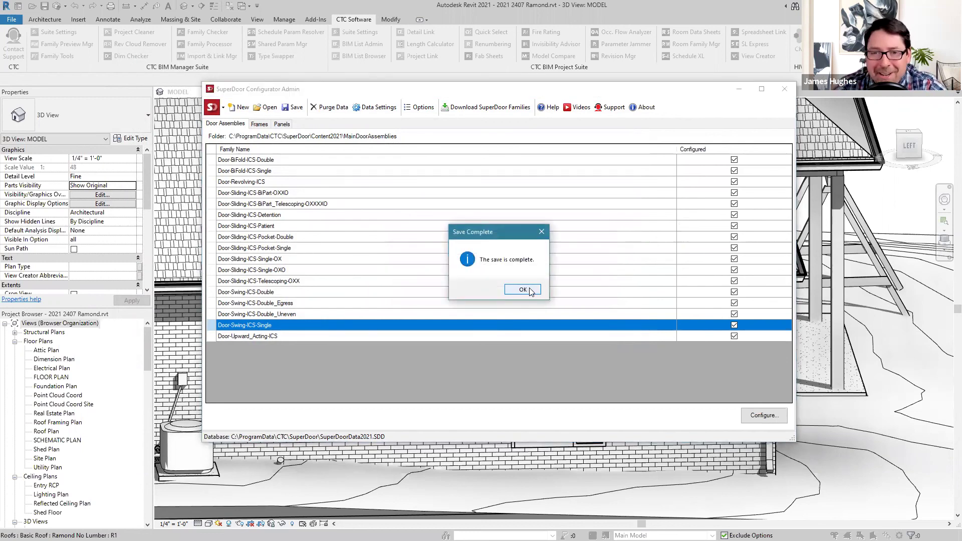
pyautogui.click(529, 290)
# - In SuperDoor Configurator, choose the Swing assembly and the AL-12 aluminum frame with two sidelights and a transom
pyautogui.scroll(-5, 433, 347)
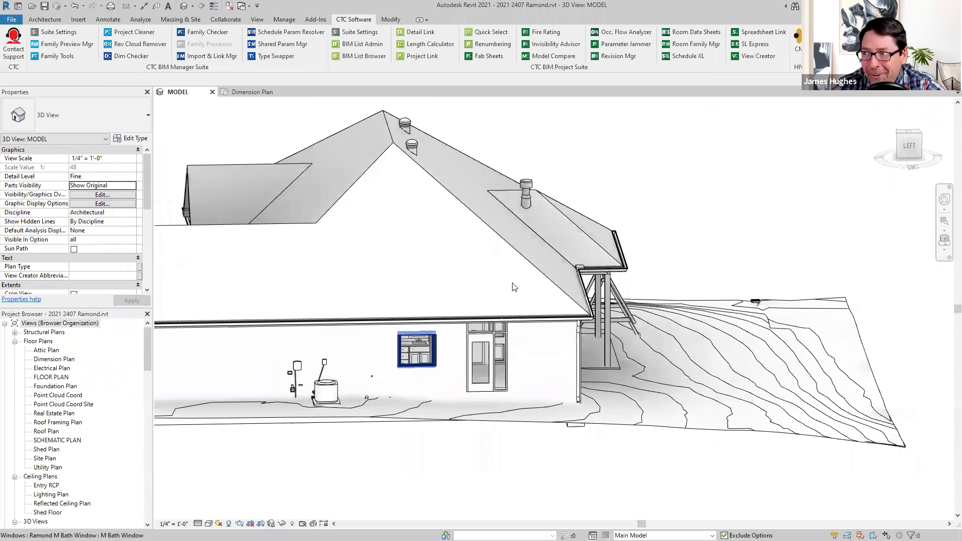
pyautogui.scroll(3, 433, 347)
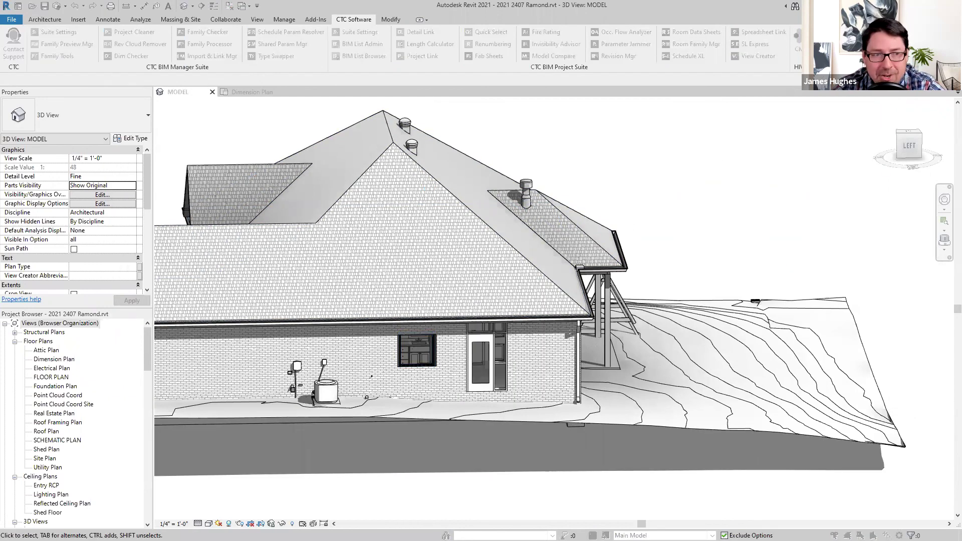
pyautogui.scroll(-1, 270, 271)
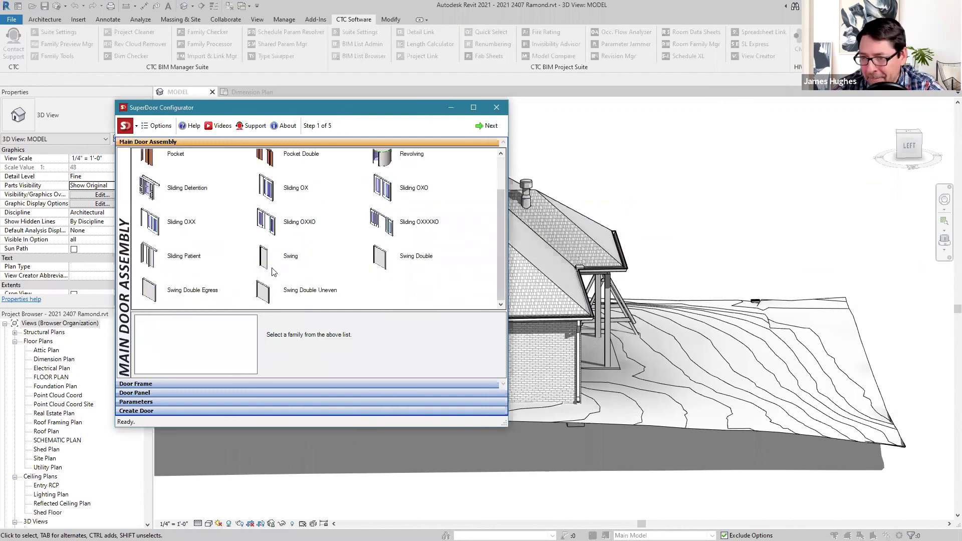
pyautogui.click(266, 257)
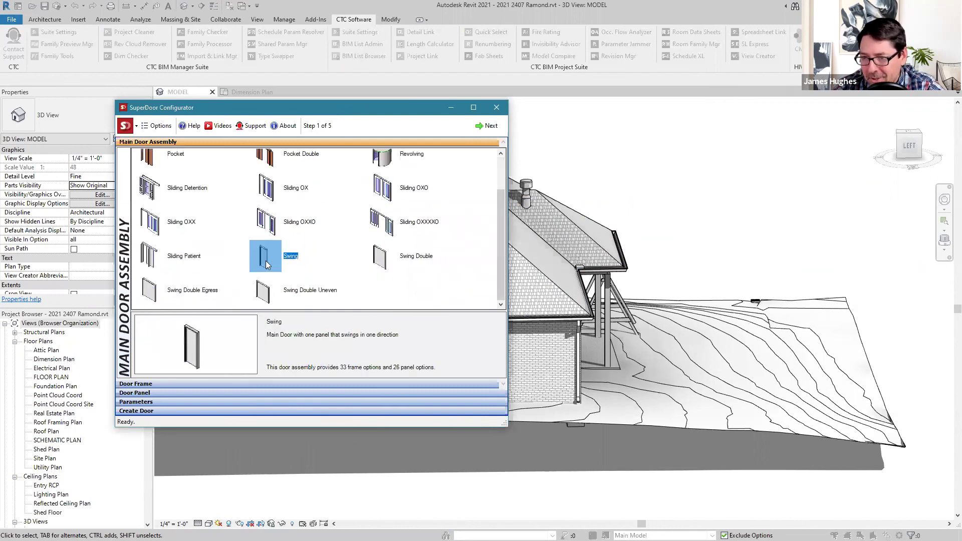
pyautogui.click(213, 384)
pyautogui.click(386, 235)
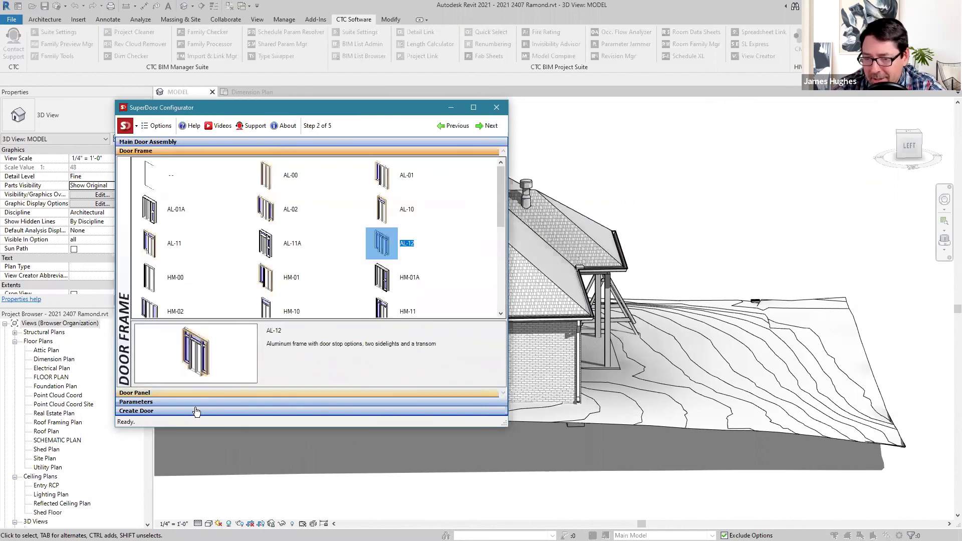
# - Choose the FG_ATG full glass panel and create the AL-12 FG_ATG 36 x 84 door for placement in the Revit model
pyautogui.click(179, 392)
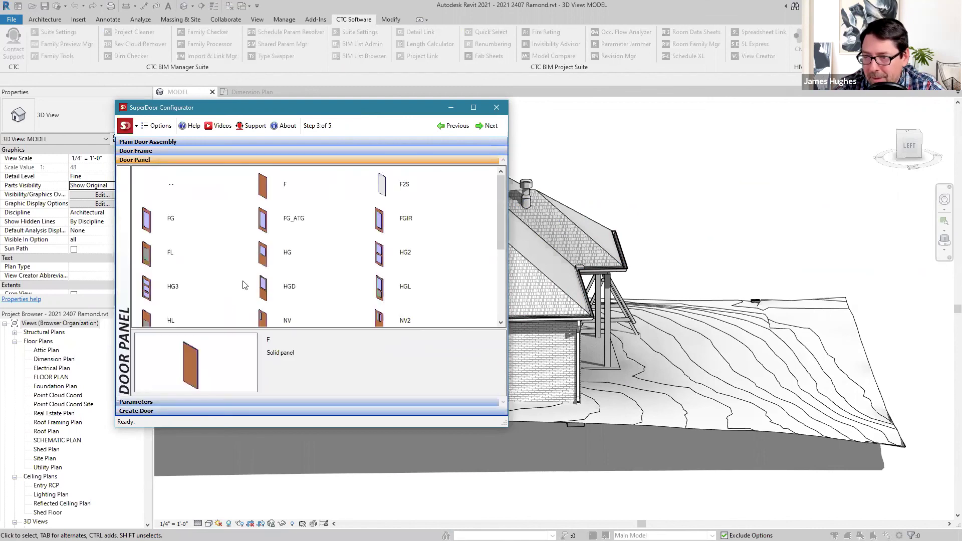
pyautogui.click(280, 224)
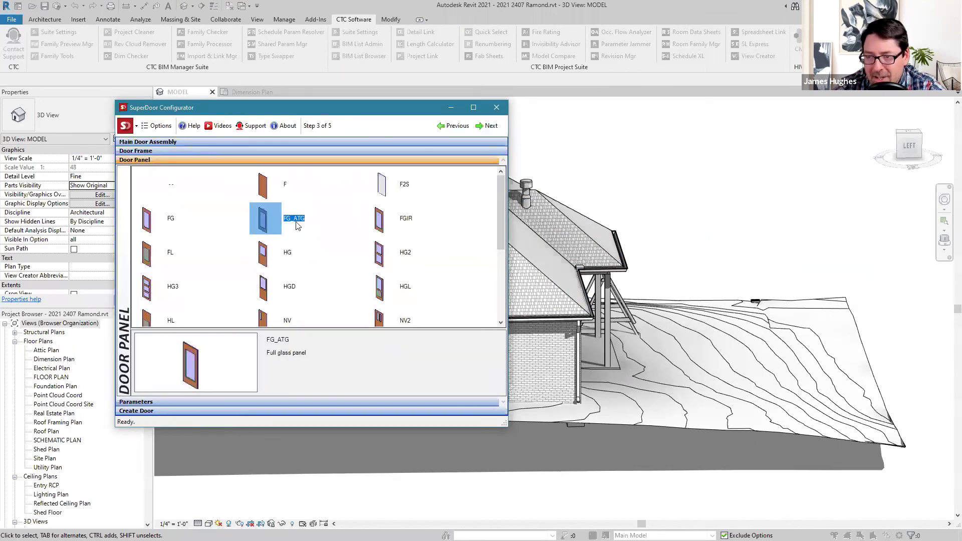
pyautogui.click(279, 403)
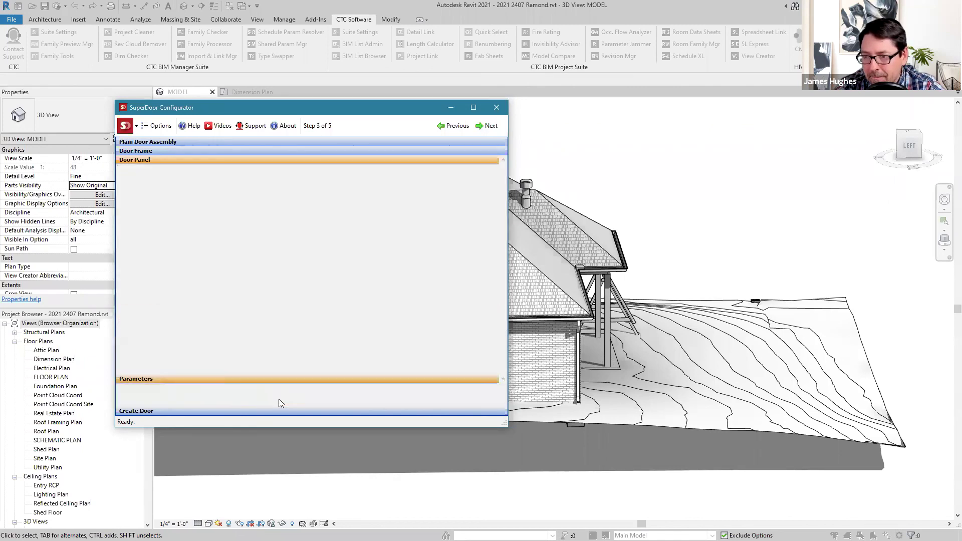
pyautogui.click(245, 412)
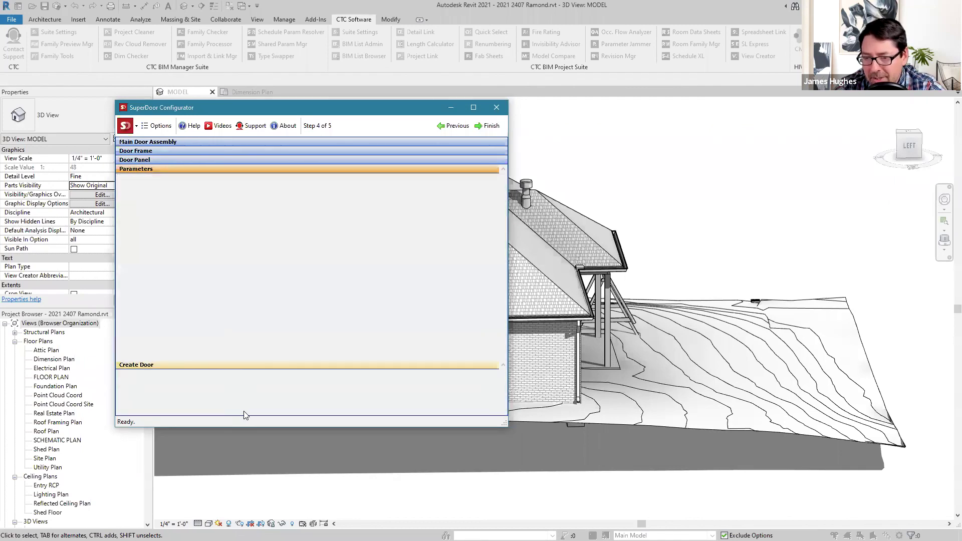
pyautogui.click(484, 398)
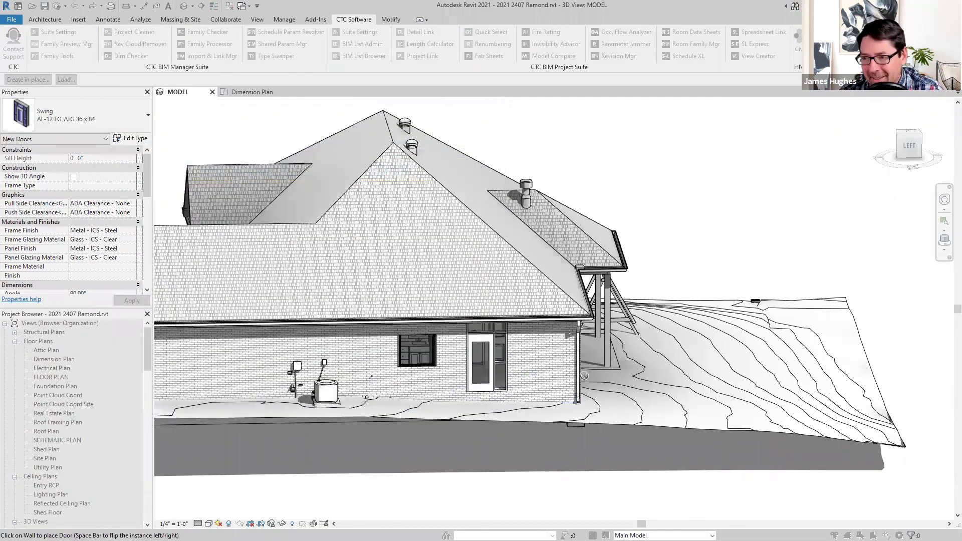
# - Place the AL-12 FG_ATG 36 x 84 door in the brick side wall near the corner by the driveway and end door placement
pyautogui.moveTo(502, 386)
pyautogui.mouseDown(button='middle')
pyautogui.moveTo(667, 352)
pyautogui.moveTo(554, 305)
pyautogui.mouseUp(button='middle')
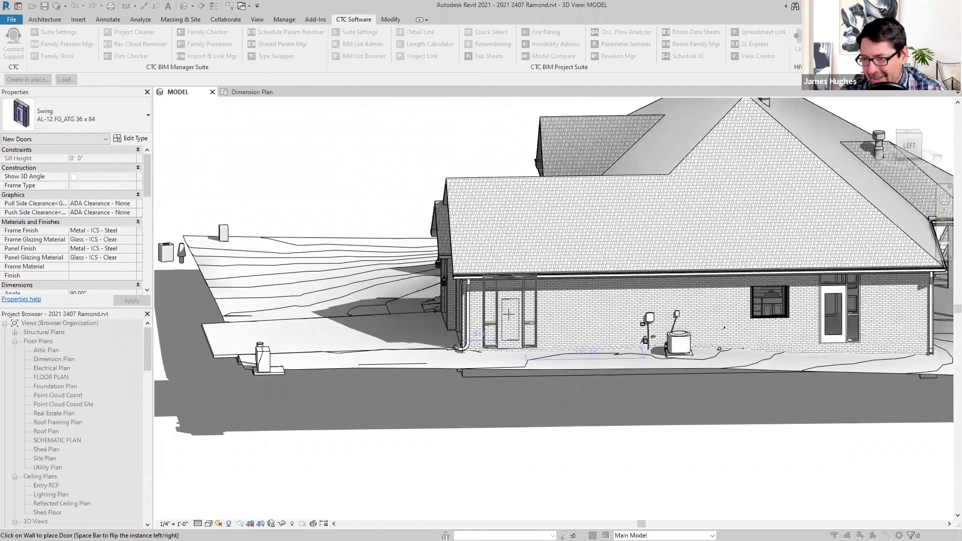
pyautogui.click(509, 314)
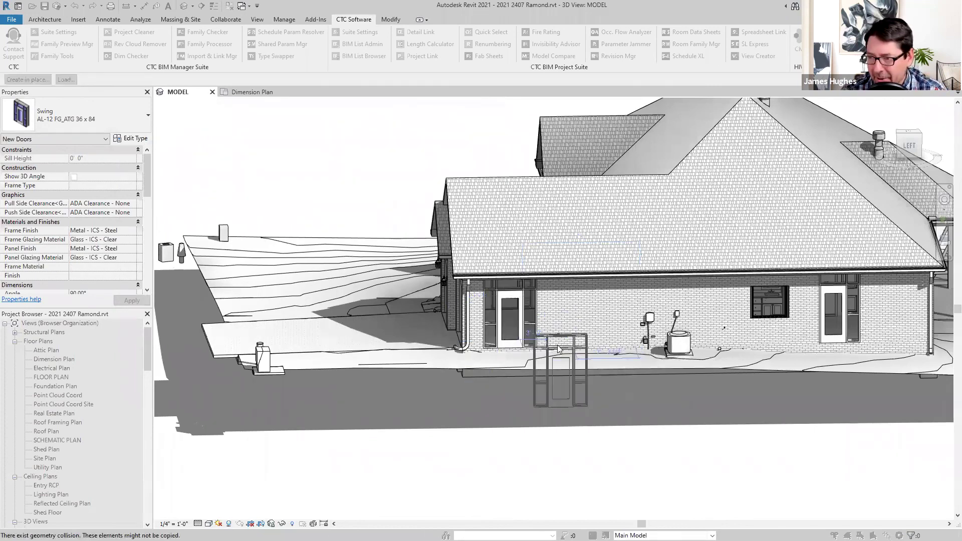
pyautogui.press('Escape')
pyautogui.press('Escape')
pyautogui.scroll(8, 524, 327)
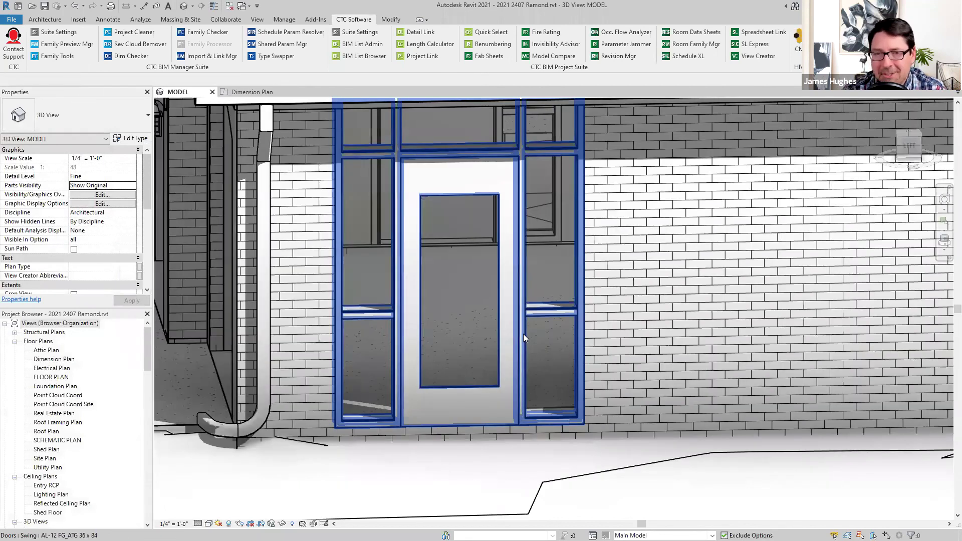
pyautogui.moveTo(523, 334); pyautogui.dragTo(549, 383, button='middle')
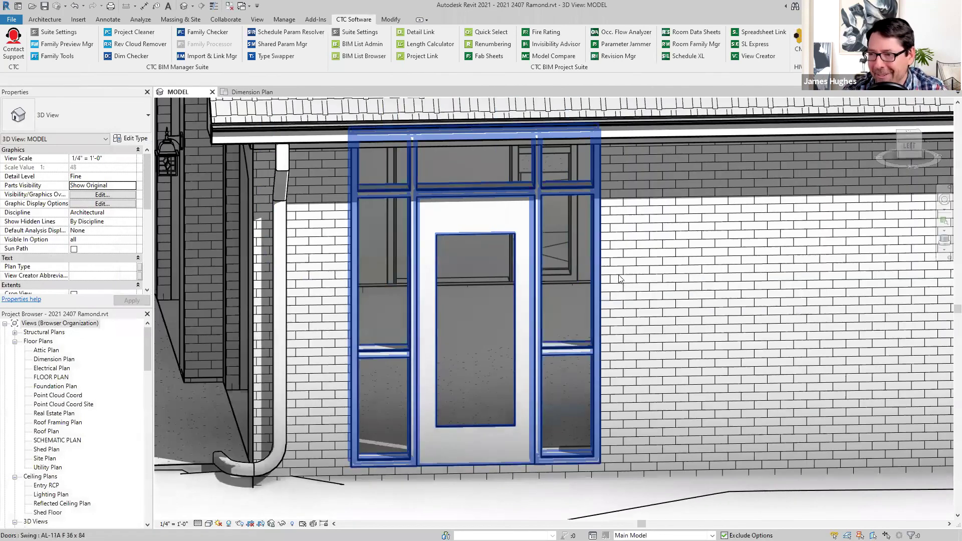
pyautogui.scroll(-5, 531, 306)
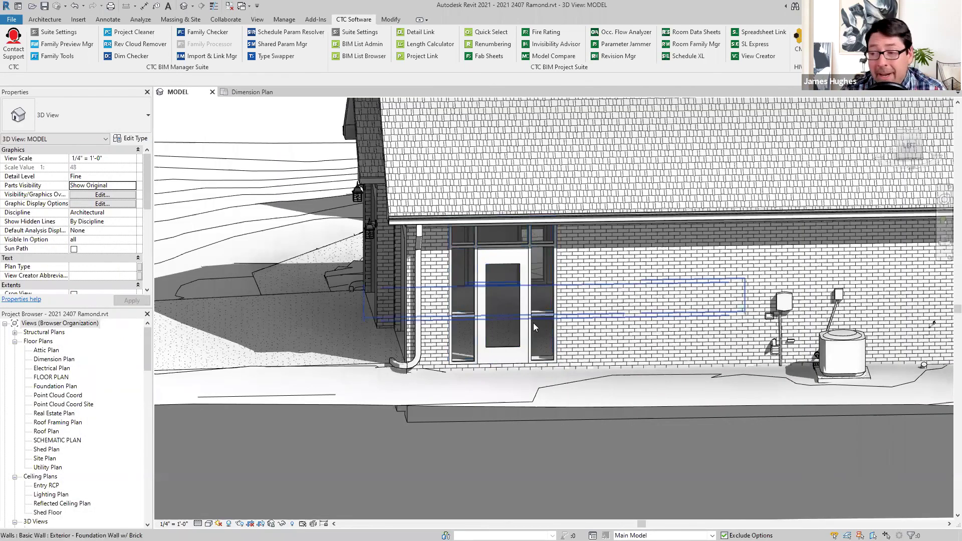
# - Examine the frame finish and frame glazing material of the placed AL-12 FG_ATG door and switch to the presentation slides
pyautogui.click(528, 276)
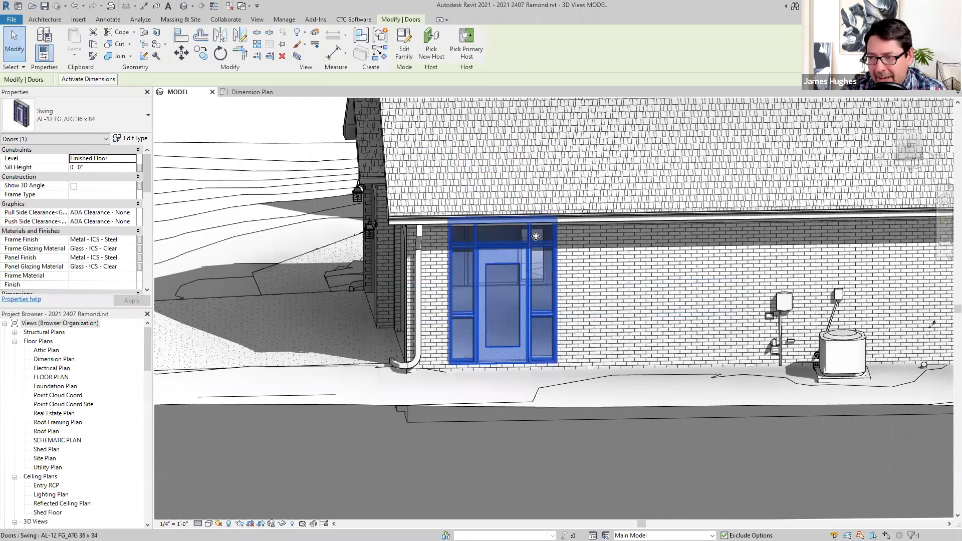
pyautogui.scroll(4, 529, 278)
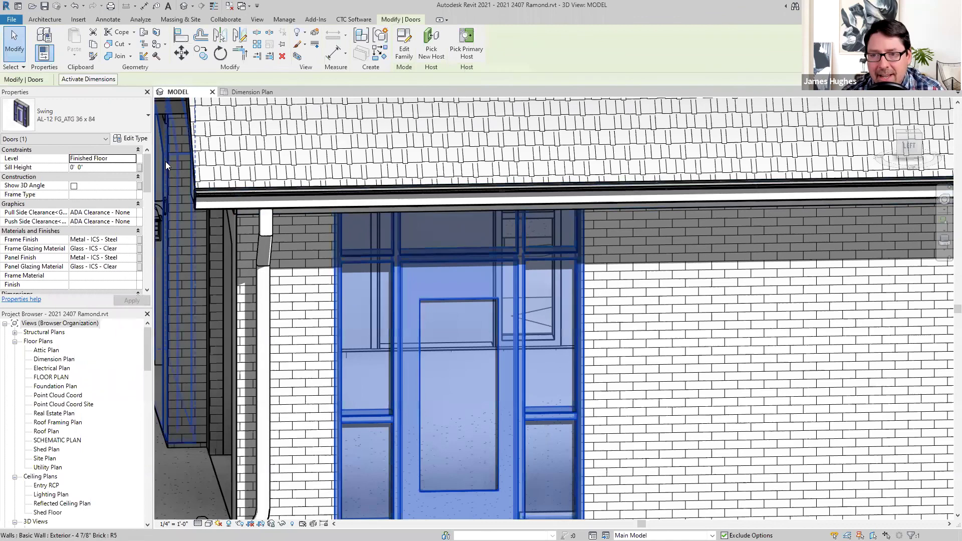
pyautogui.click(120, 239)
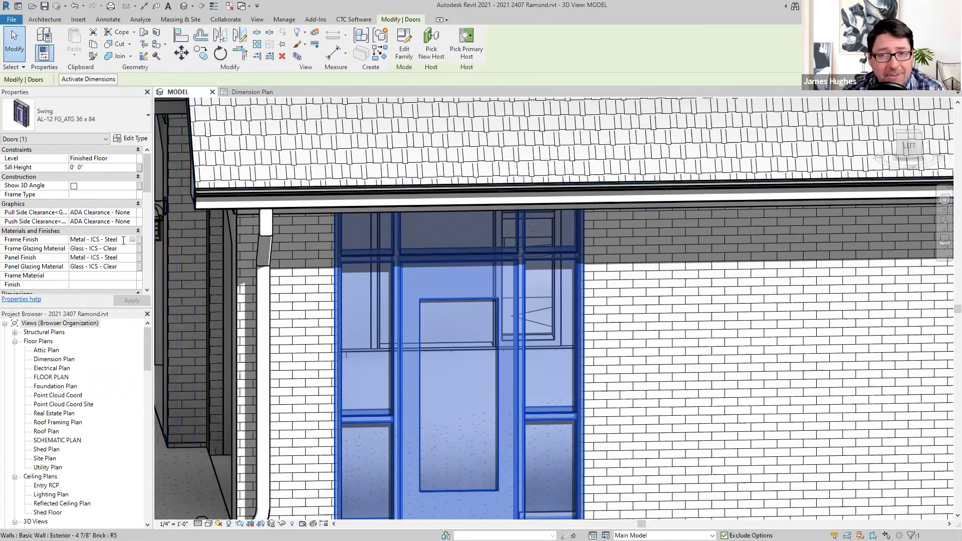
pyautogui.click(100, 249)
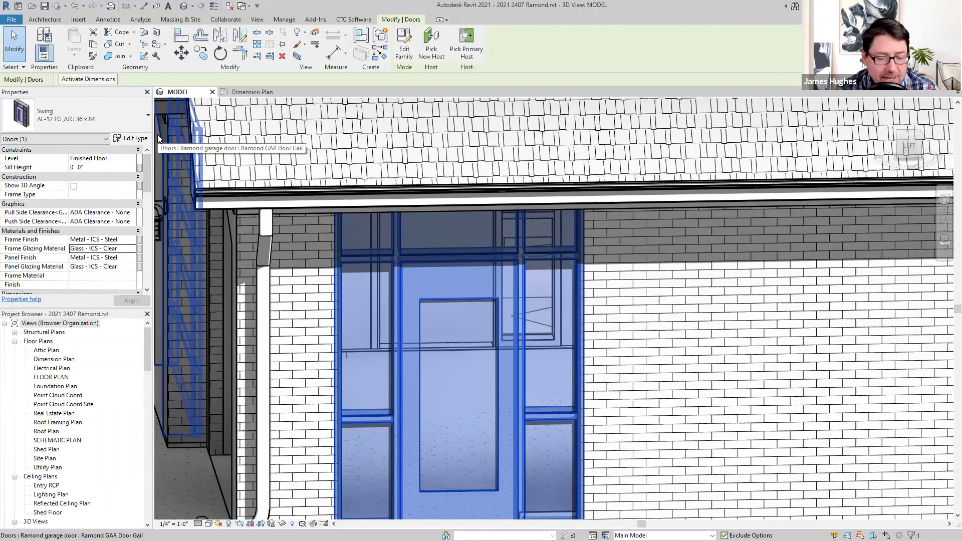
pyautogui.hotkey('alt', 'Tab')
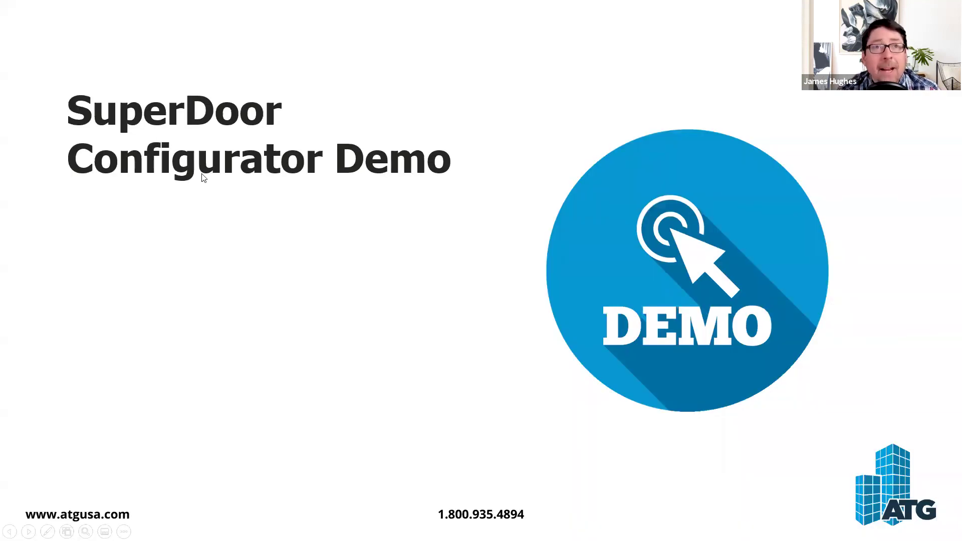